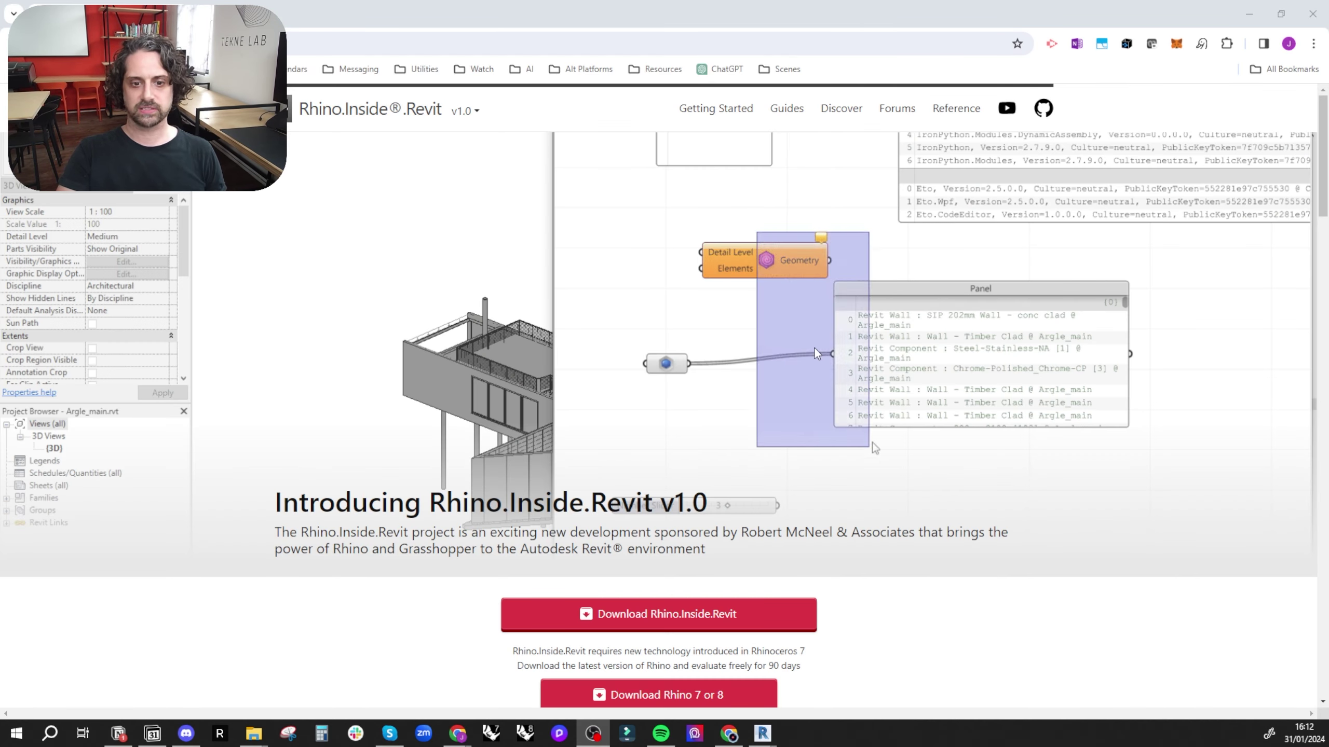
- Examine the Rhino.Inside.Revit home page for its download options, Rhino version requirement and Revit-aware Grasshopper components
{"action": "scroll", "coordinate": [813, 302], "scroll_direction": "down", "scroll_amount": 1}
{"action": "scroll", "coordinate": [813, 302], "scroll_direction": "up", "scroll_amount": 1}
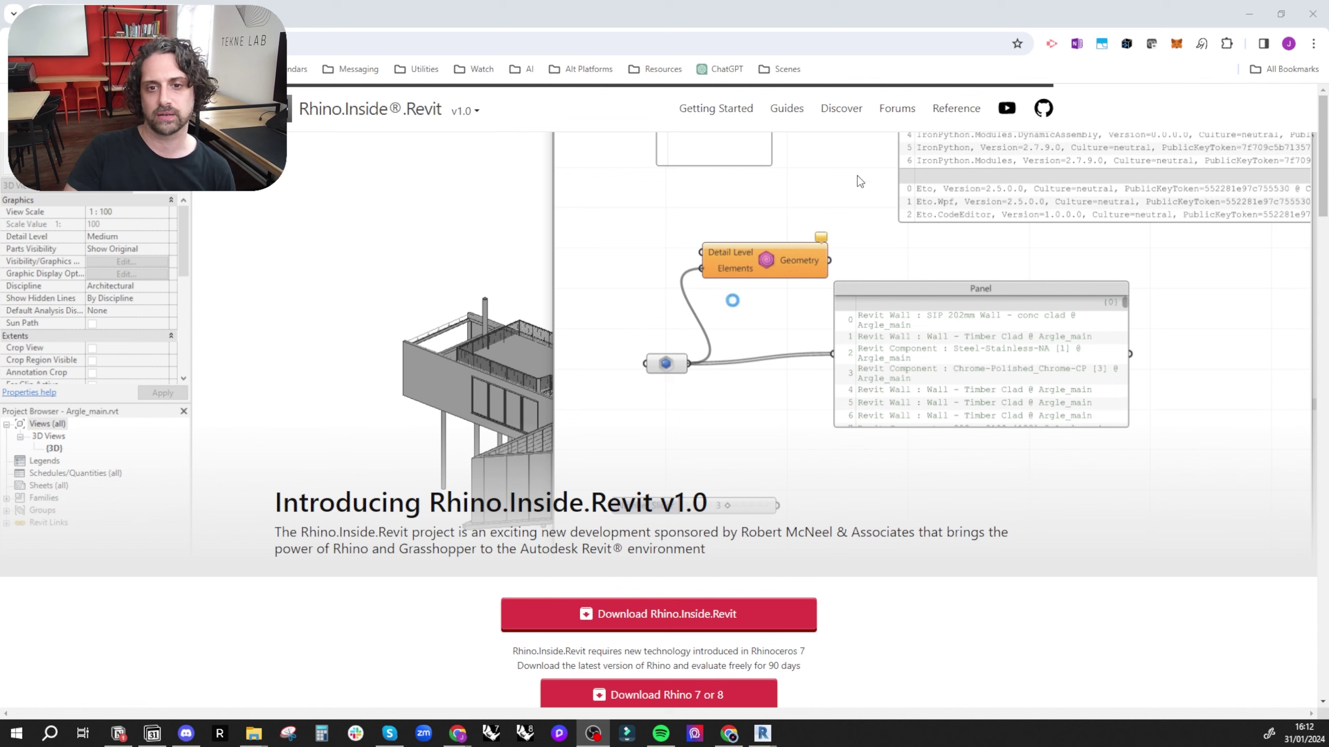
{"action": "scroll", "coordinate": [785, 293], "scroll_direction": "down", "scroll_amount": 1}
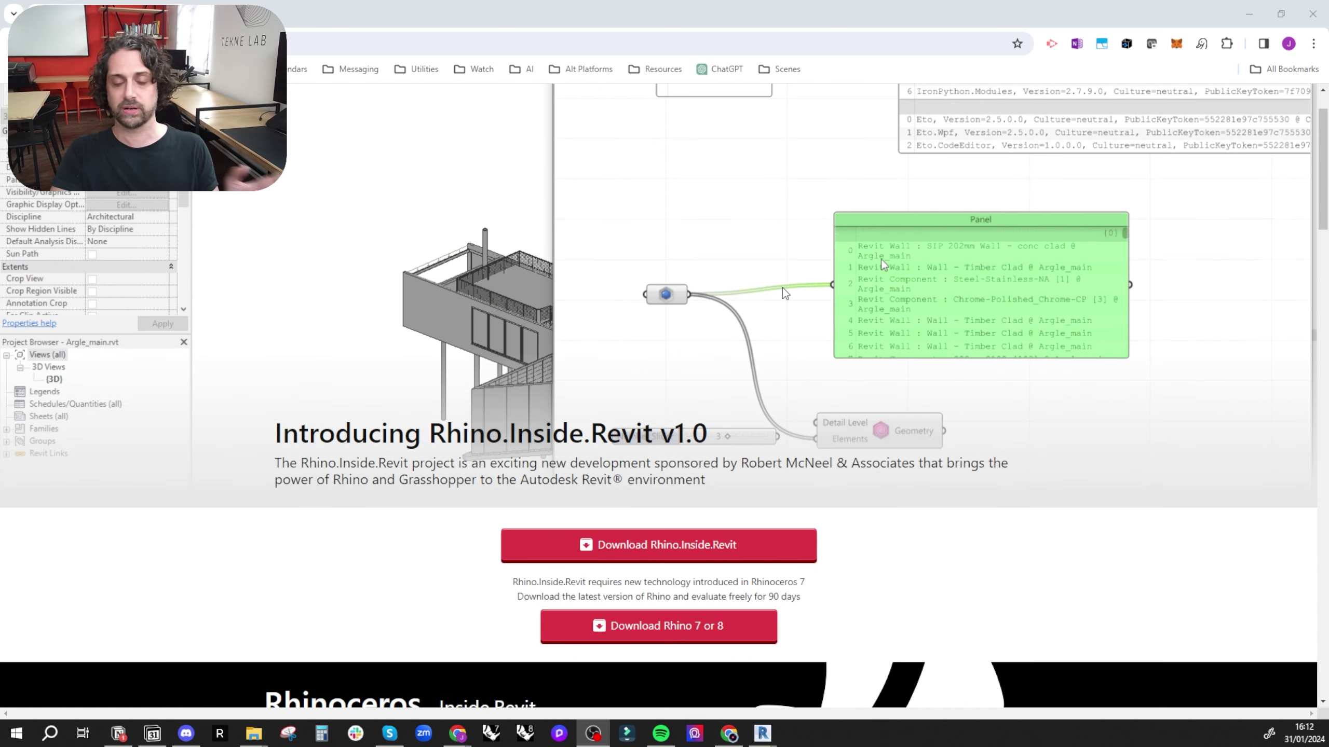
{"action": "scroll", "coordinate": [733, 142], "scroll_direction": "up", "scroll_amount": 1}
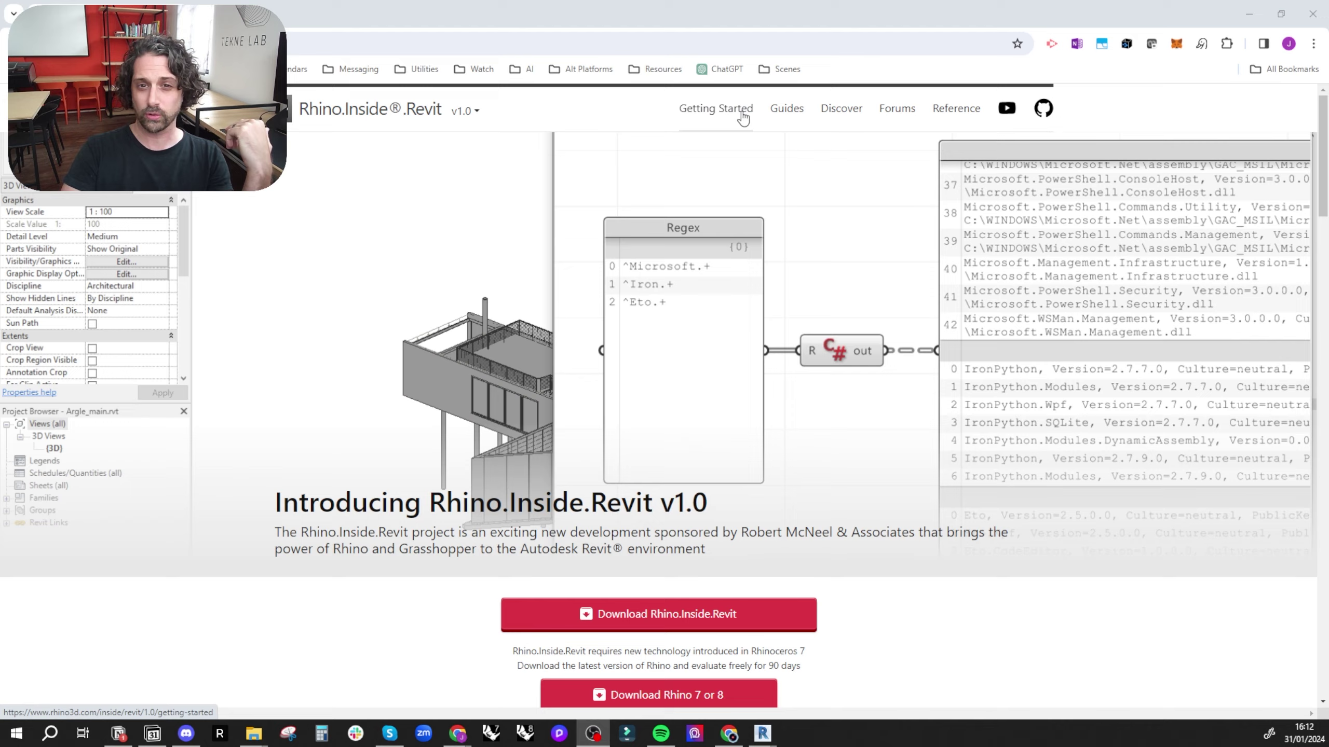
{"action": "scroll", "coordinate": [675, 177], "scroll_direction": "down", "scroll_amount": 1}
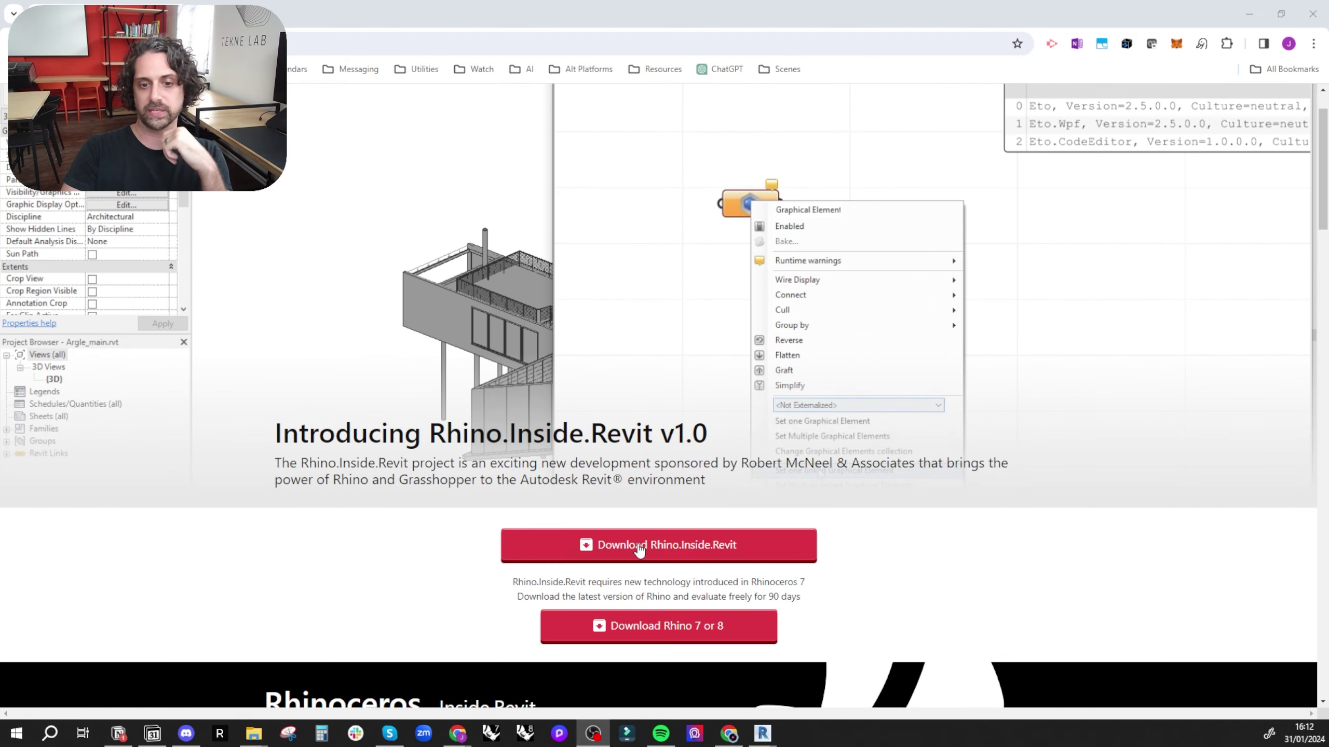
{"action": "scroll", "coordinate": [672, 549], "scroll_direction": "down", "scroll_amount": 3}
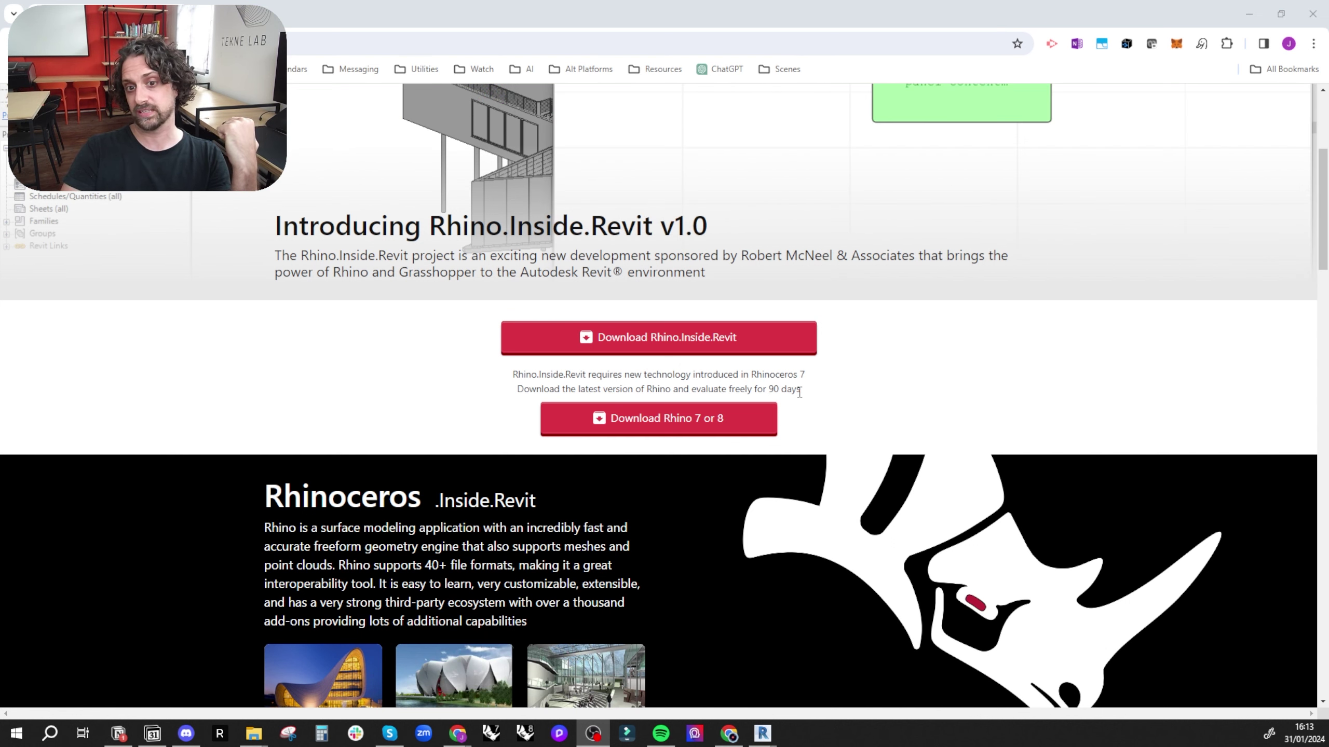
{"action": "left_click_drag", "start_coordinate": [811, 393], "coordinate": [511, 372]}
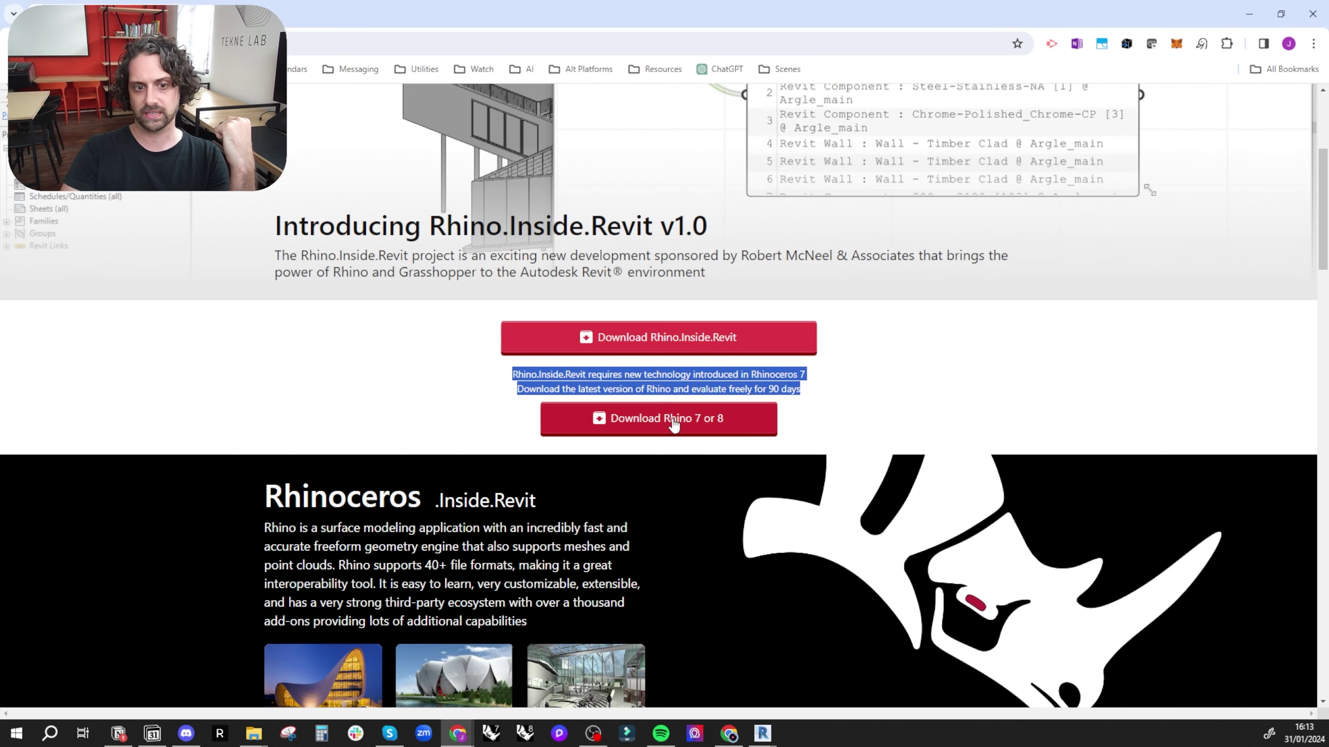
{"action": "scroll", "coordinate": [669, 425], "scroll_direction": "down", "scroll_amount": 15}
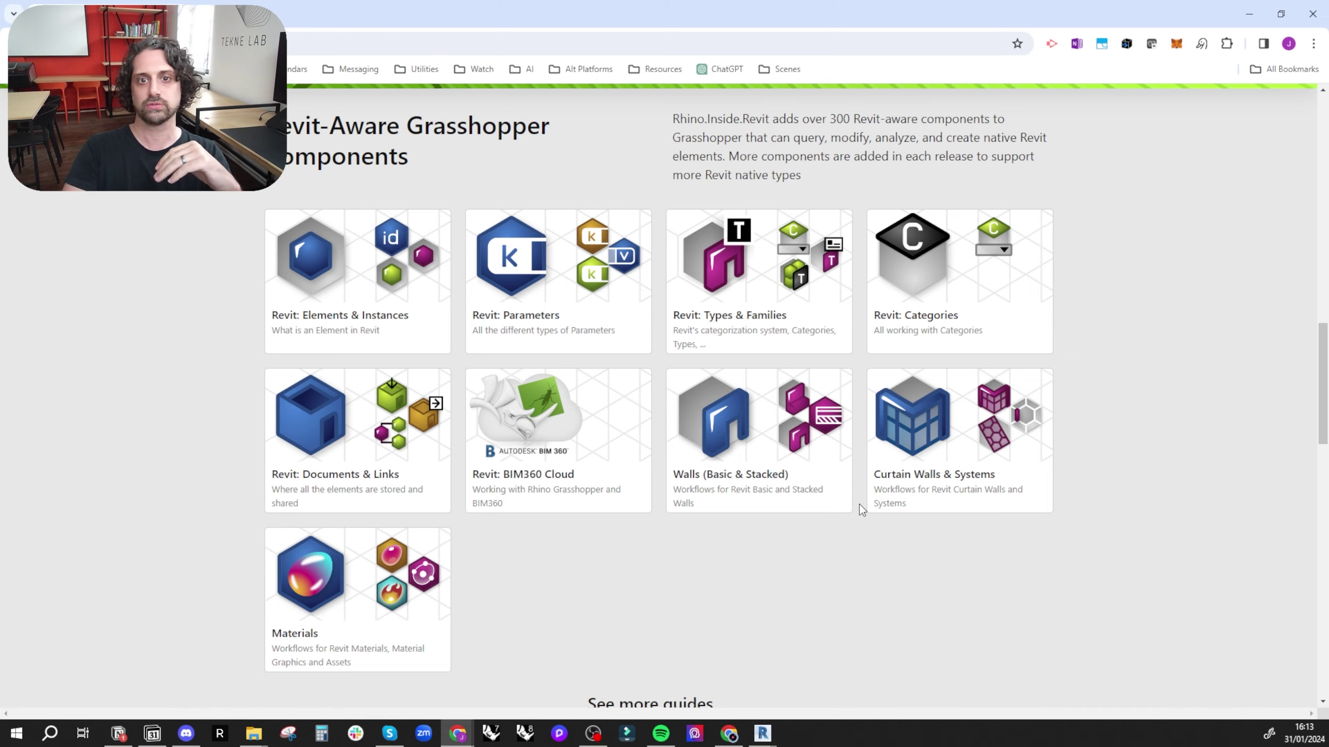
{"action": "scroll", "coordinate": [860, 505], "scroll_direction": "up", "scroll_amount": 20}
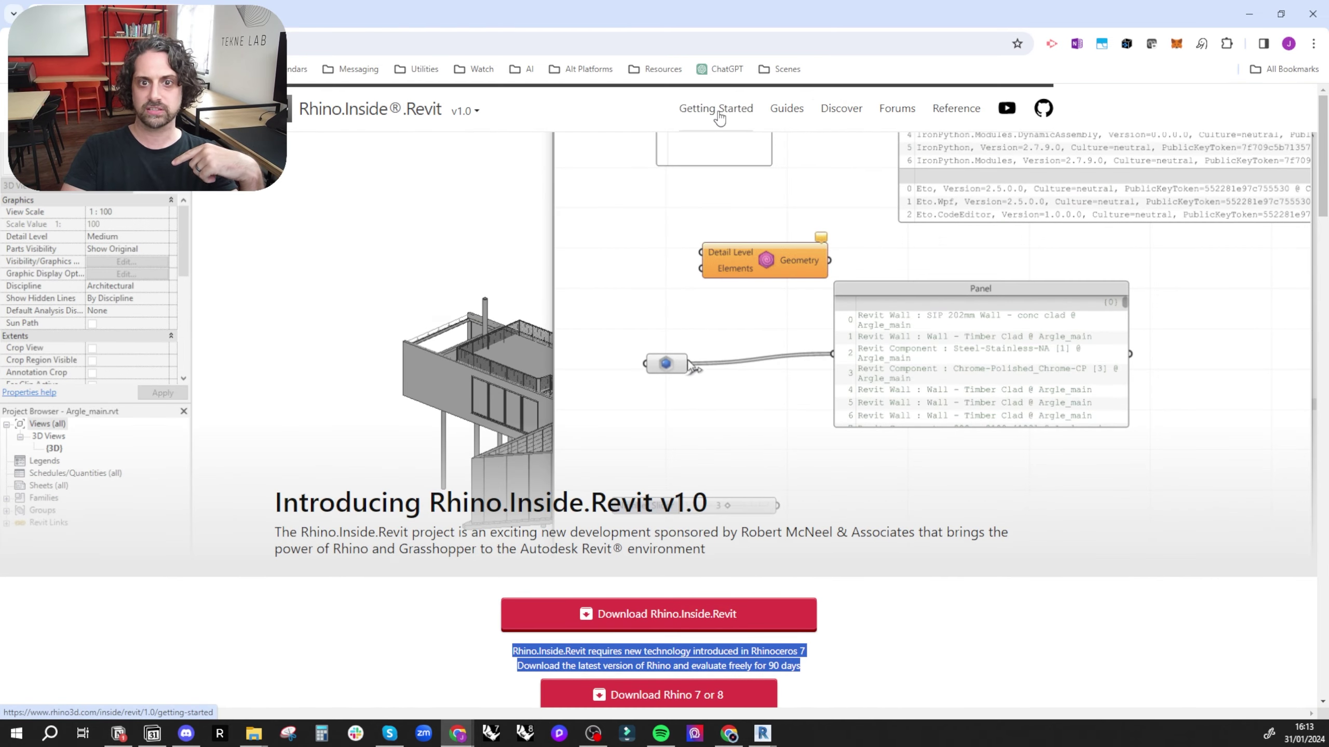
- Open the Rhino.Inside.Revit Getting Started page and look over the site's guides
{"action": "left_click", "coordinate": [719, 114]}
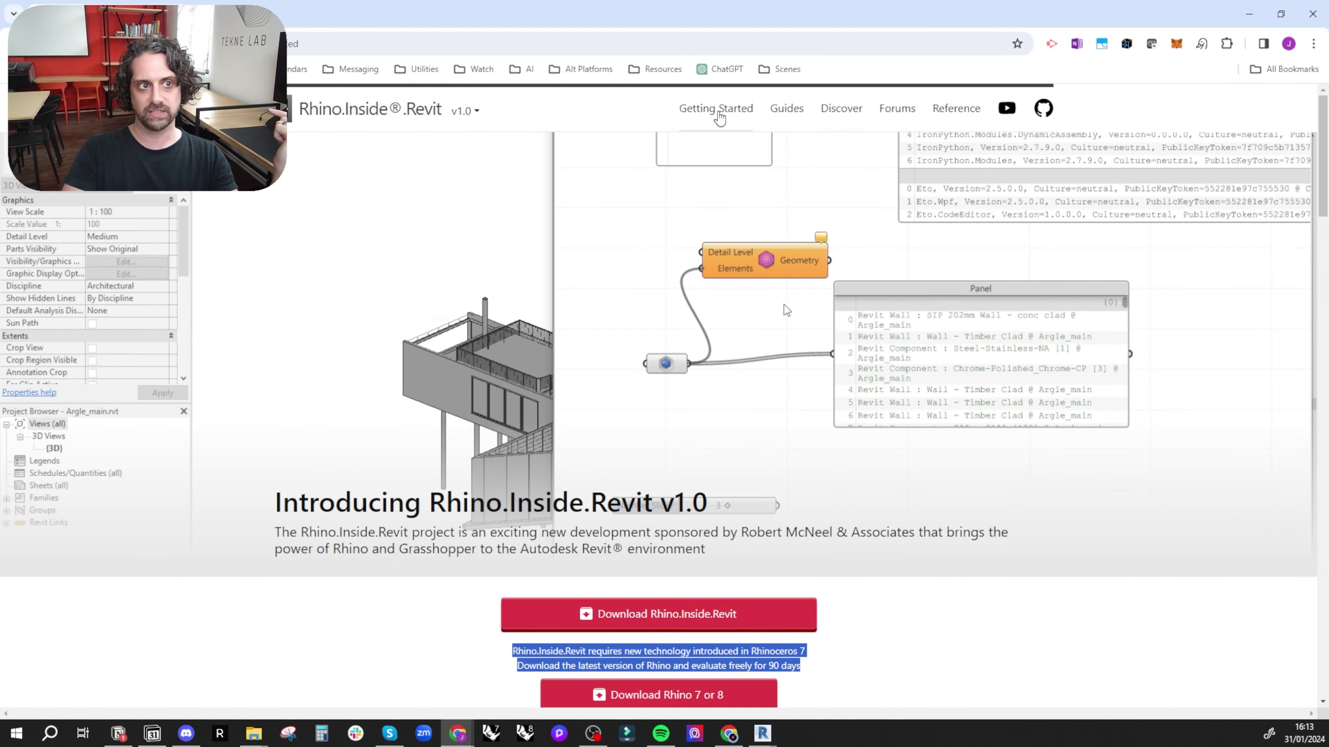
{"action": "scroll", "coordinate": [838, 265], "scroll_direction": "down", "scroll_amount": 3}
{"action": "scroll", "coordinate": [748, 361], "scroll_direction": "up", "scroll_amount": 2}
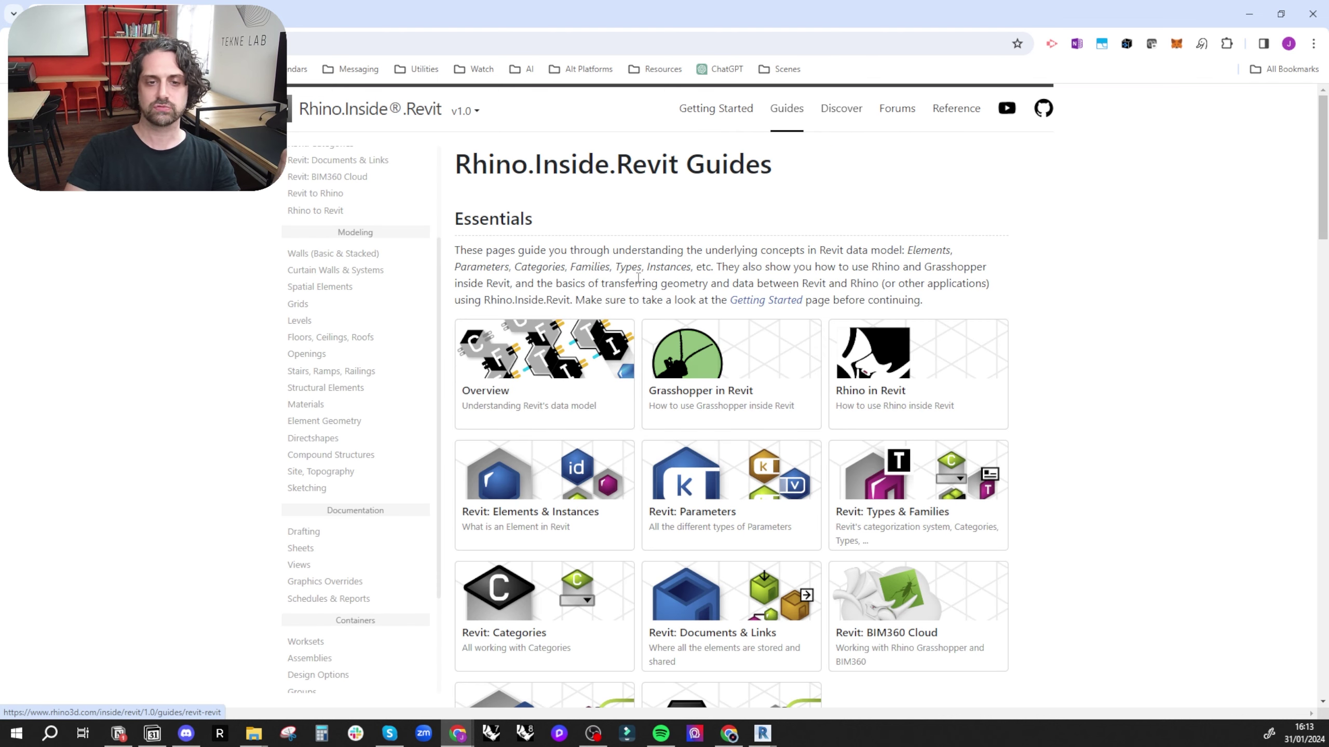
- Switch to Revit and launch Rhino and Grasshopper through Rhino.Inside for the Rhino_Inside_Tower model
{"action": "left_click", "coordinate": [1247, 22]}
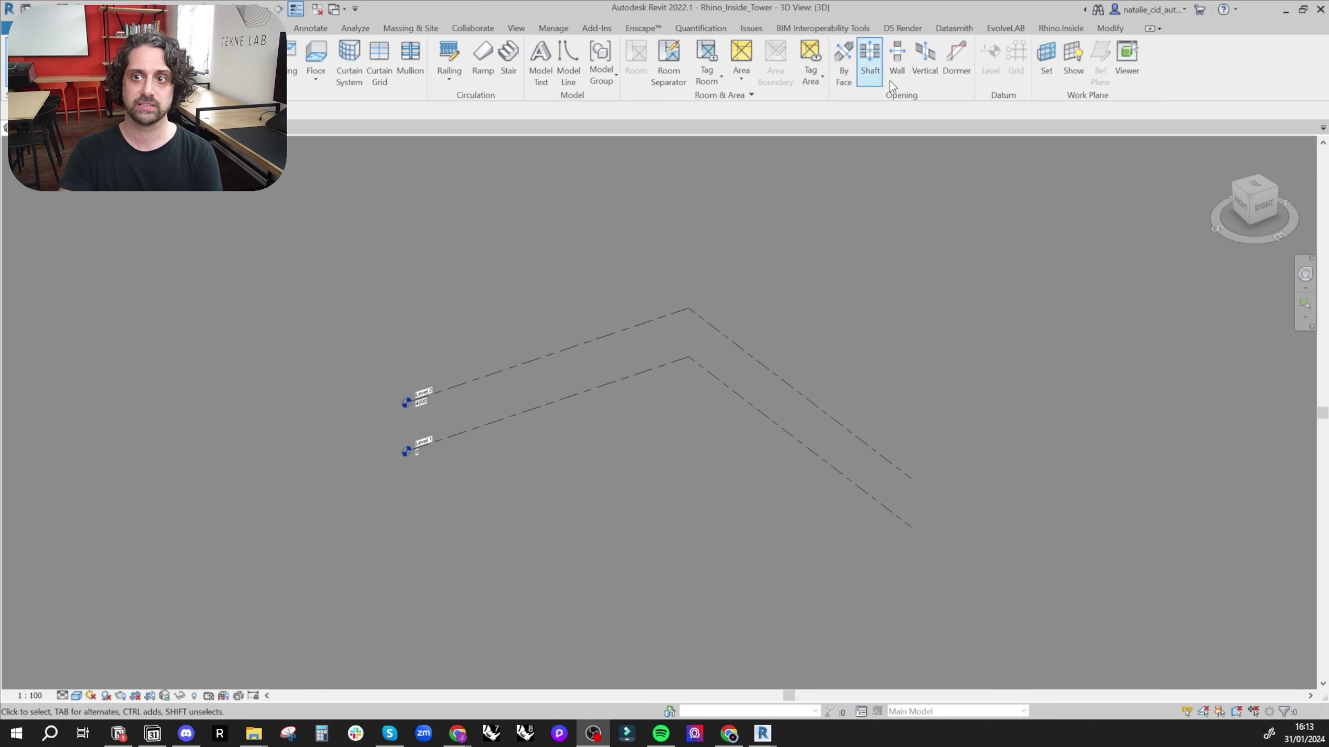
{"action": "left_click", "coordinate": [1062, 28]}
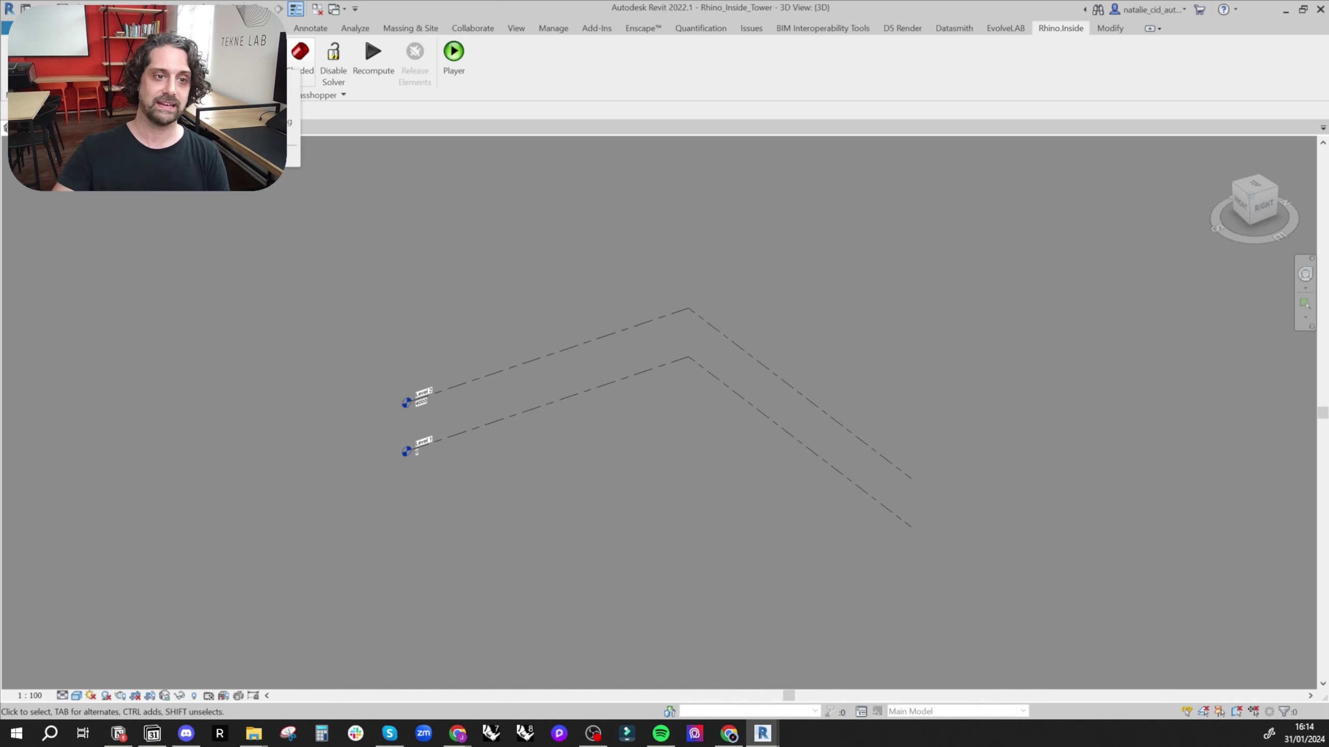
{"action": "left_click", "coordinate": [209, 58]}
- Arrange the windows with Revit and Grasshopper sharing one half of the screen and Rhino filling the other
{"action": "left_click_drag", "start_coordinate": [675, 208], "coordinate": [825, 429]}
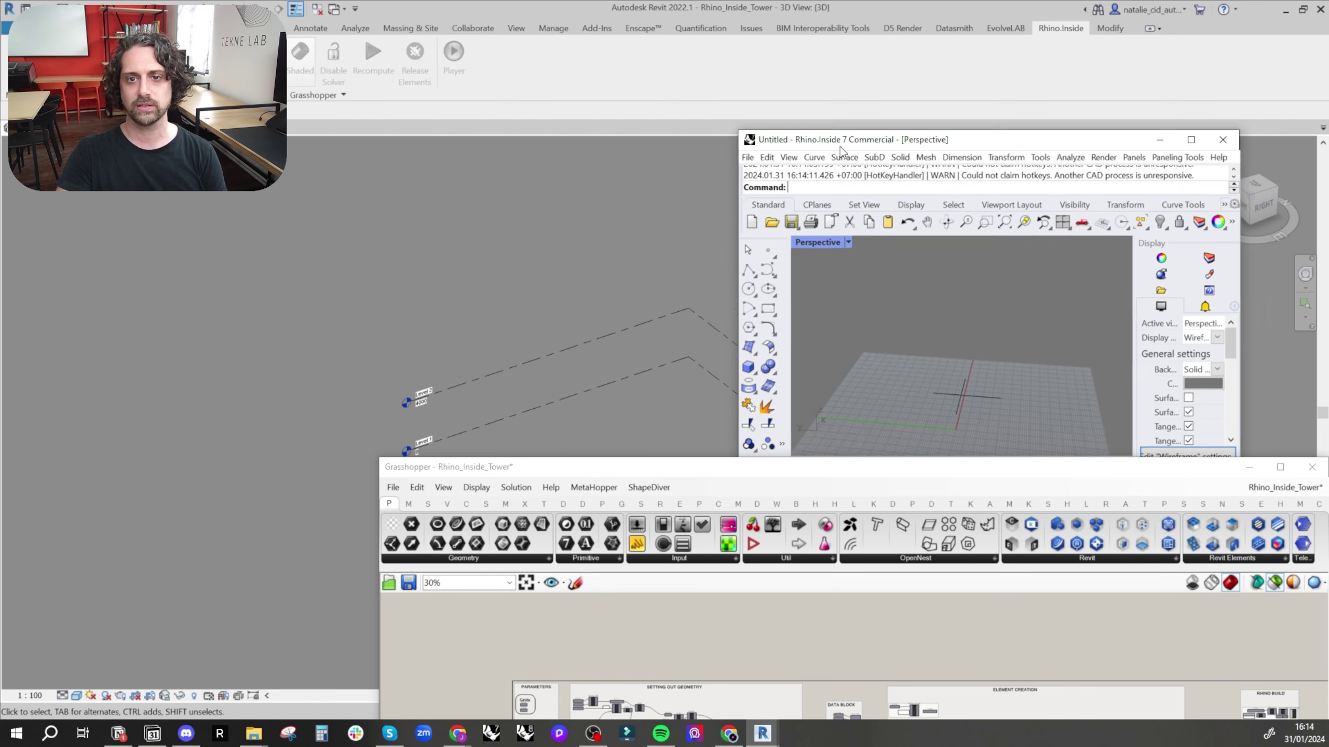
{"action": "left_click_drag", "start_coordinate": [715, 468], "coordinate": [659, 411]}
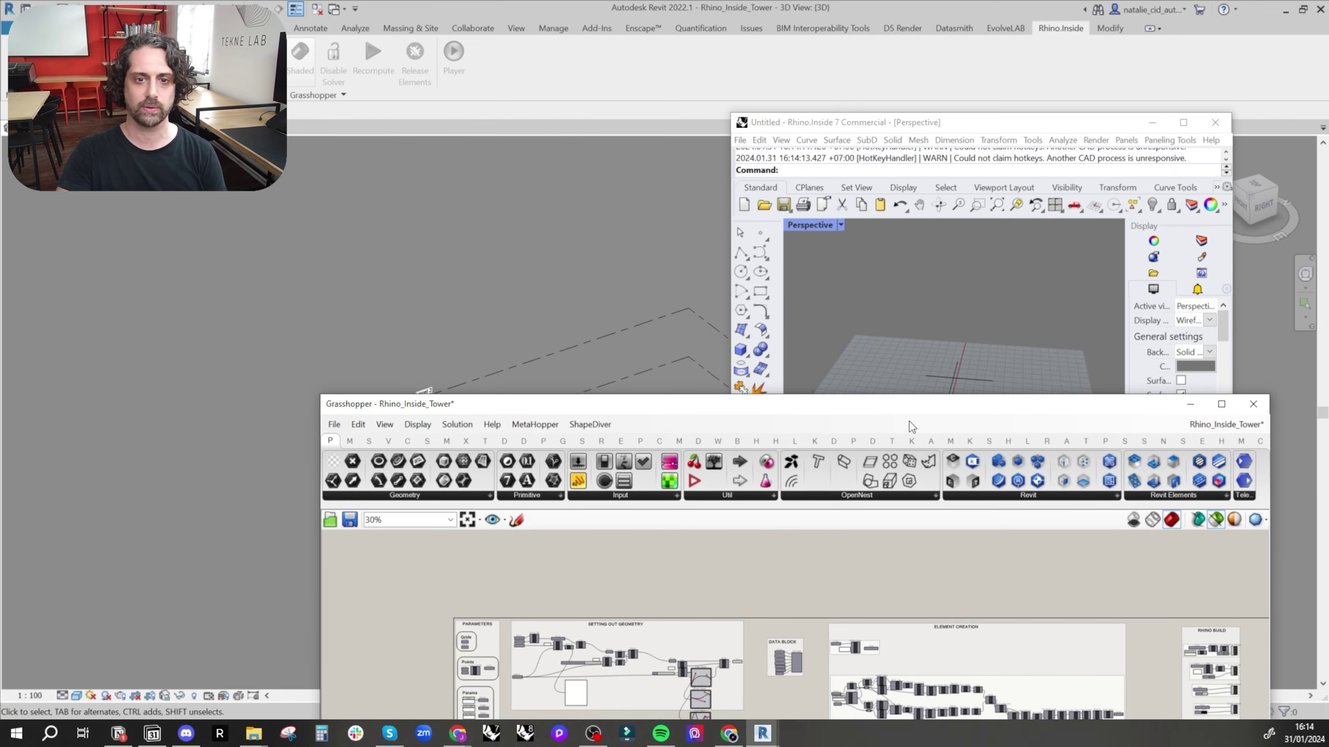
{"action": "left_click_drag", "start_coordinate": [675, 8], "coordinate": [0, 112]}
{"action": "left_click", "coordinate": [869, 126]}
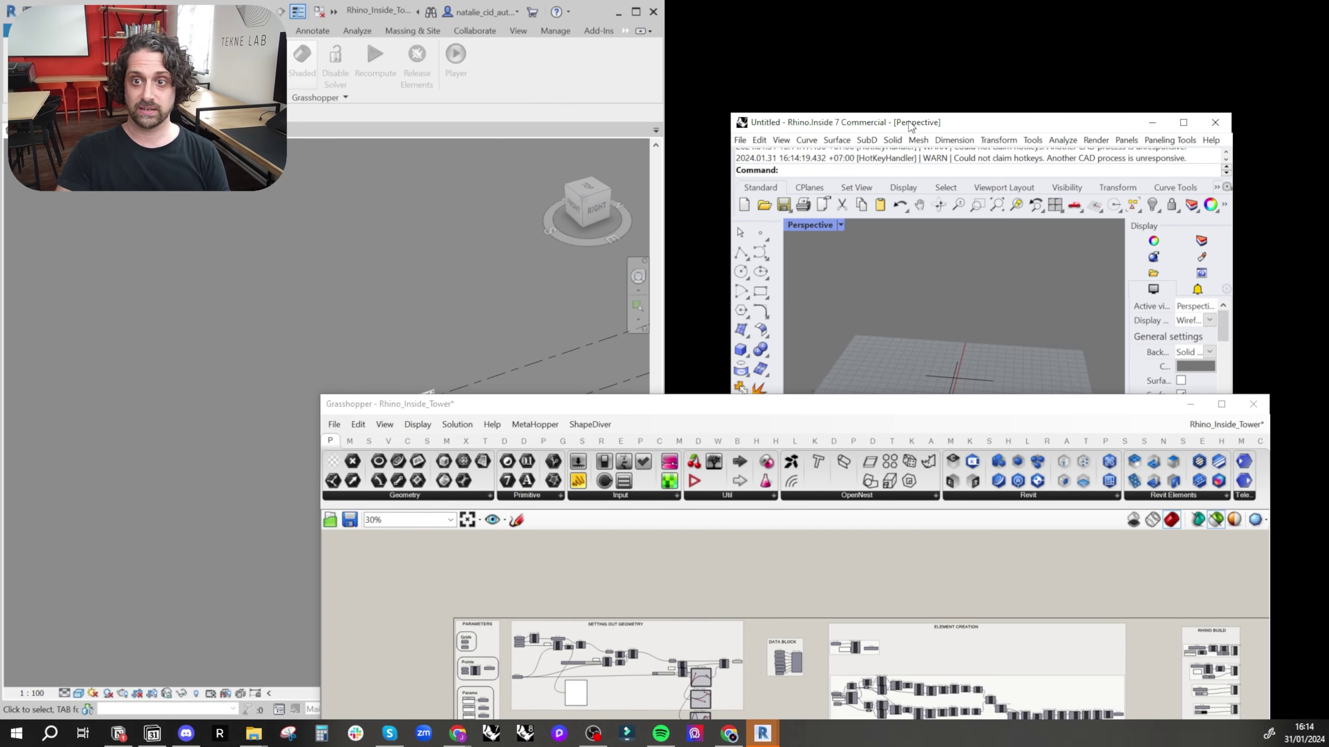
{"action": "left_click_drag", "start_coordinate": [911, 127], "coordinate": [1326, 131]}
{"action": "left_click_drag", "start_coordinate": [674, 409], "coordinate": [533, 206]}
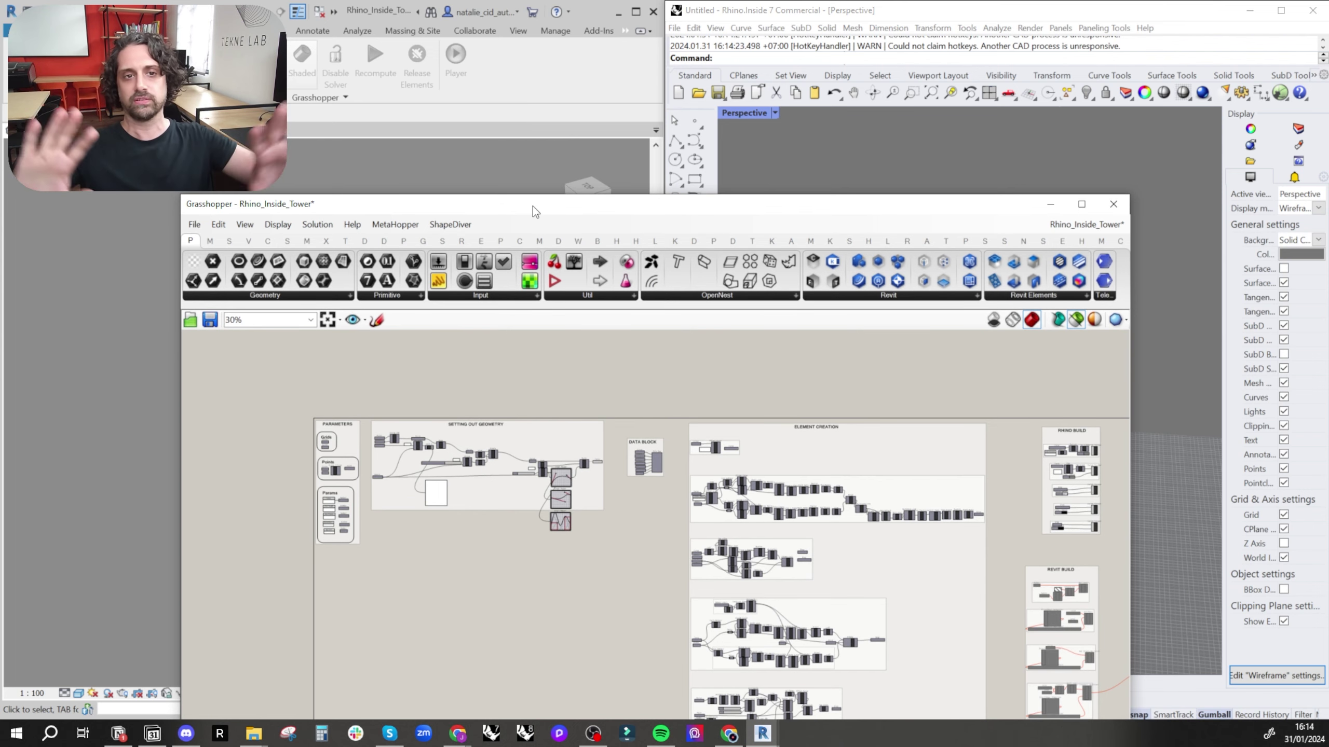
{"action": "left_click_drag", "start_coordinate": [532, 205], "coordinate": [1, 225]}
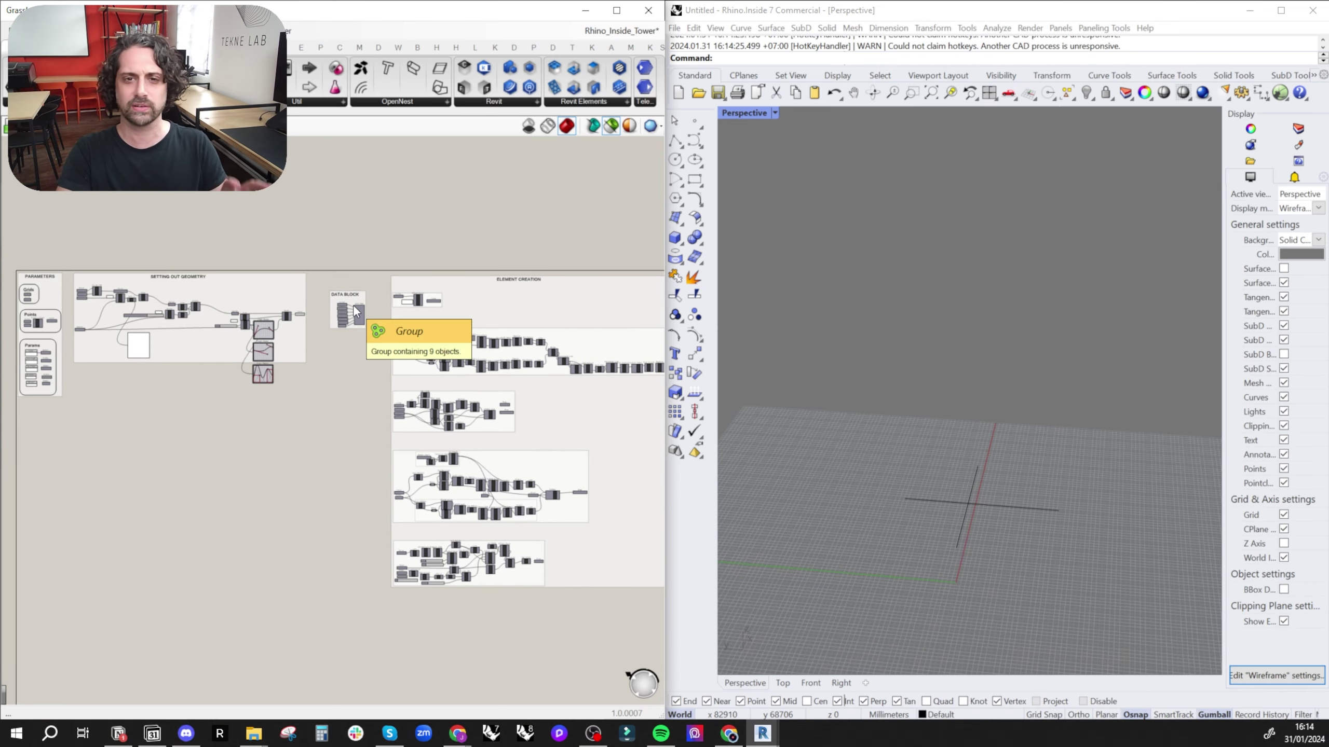
- Turn off selected-only preview in Grasshopper to display the complete tower in the Rhino viewport
{"action": "right_click_drag", "start_coordinate": [498, 260], "coordinate": [248, 256]}
{"action": "scroll", "coordinate": [248, 256], "scroll_direction": "down", "scroll_amount": 2}
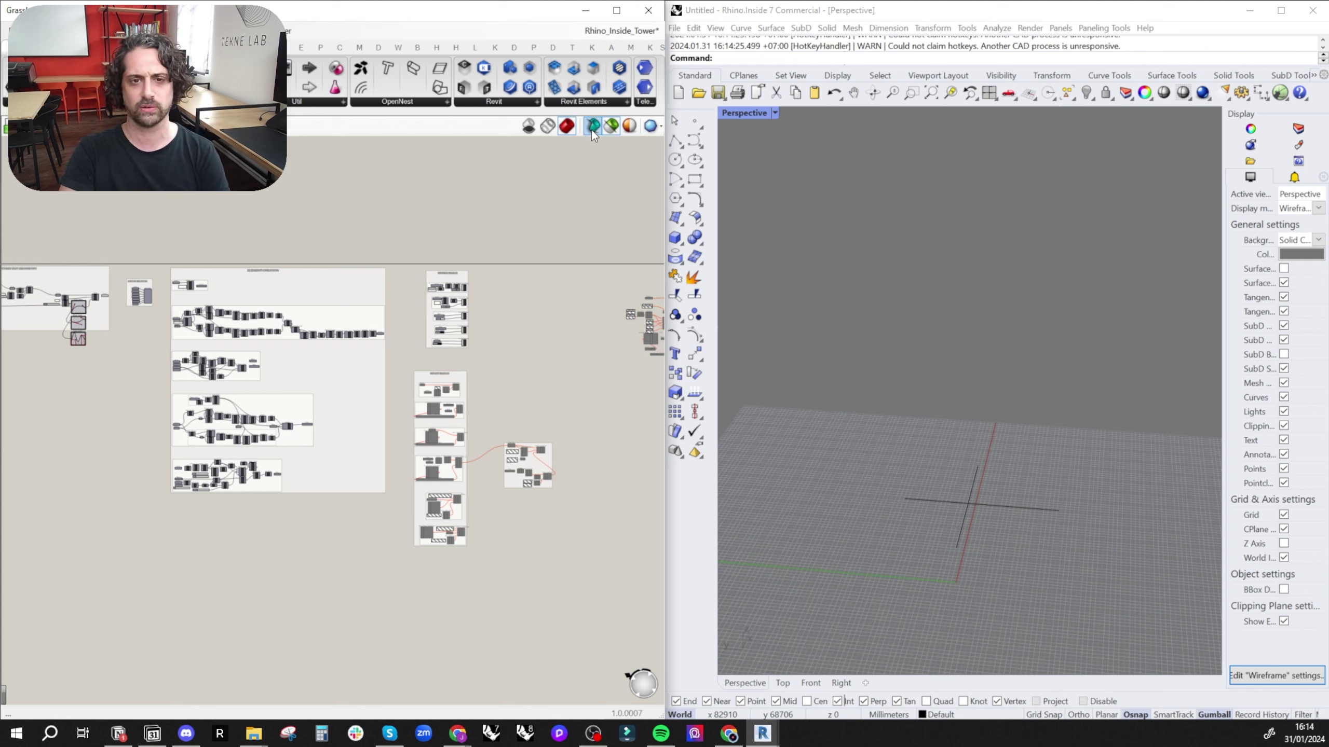
{"action": "left_click", "coordinate": [610, 126]}
{"action": "right_click_drag", "start_coordinate": [879, 349], "coordinate": [872, 318]}
{"action": "scroll", "coordinate": [1046, 386], "scroll_direction": "up", "scroll_amount": 5}
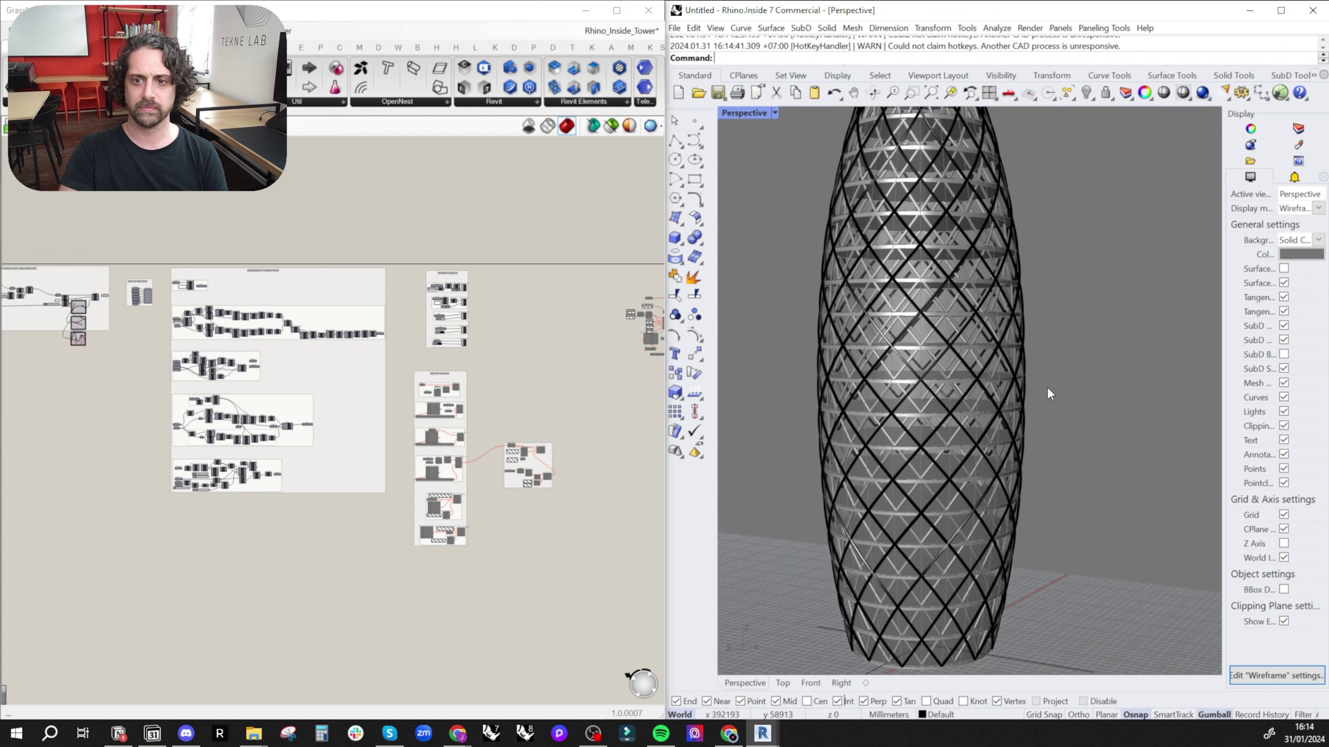
- Examine the tower's diagonal facade members, floor plates, inclined columns and nose cone in the Perspective view
{"action": "scroll", "coordinate": [1047, 386], "scroll_direction": "down", "scroll_amount": 5}
{"action": "right_click_drag", "start_coordinate": [994, 330], "coordinate": [982, 290]}
{"action": "scroll", "coordinate": [968, 209], "scroll_direction": "up", "scroll_amount": 3}
{"action": "scroll", "coordinate": [979, 255], "scroll_direction": "up", "scroll_amount": 6}
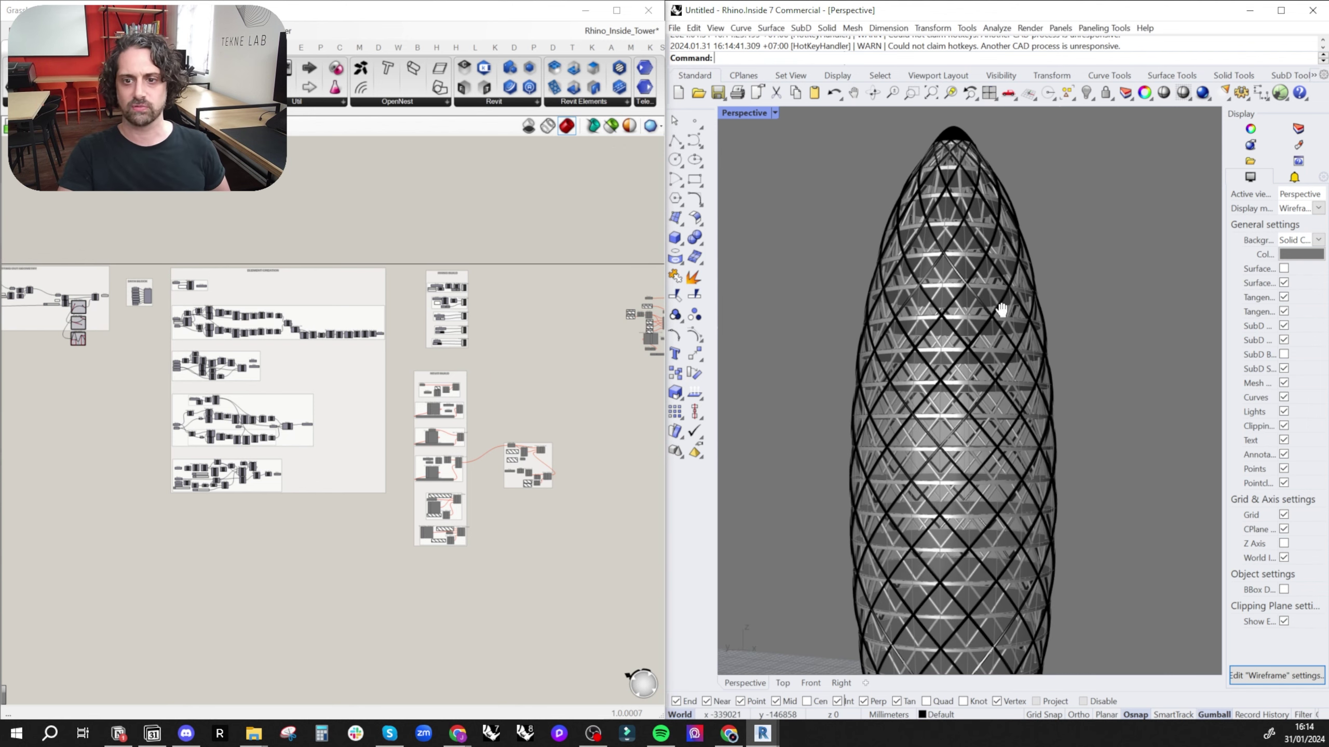
{"action": "right_click_drag", "start_coordinate": [851, 337], "coordinate": [966, 321]}
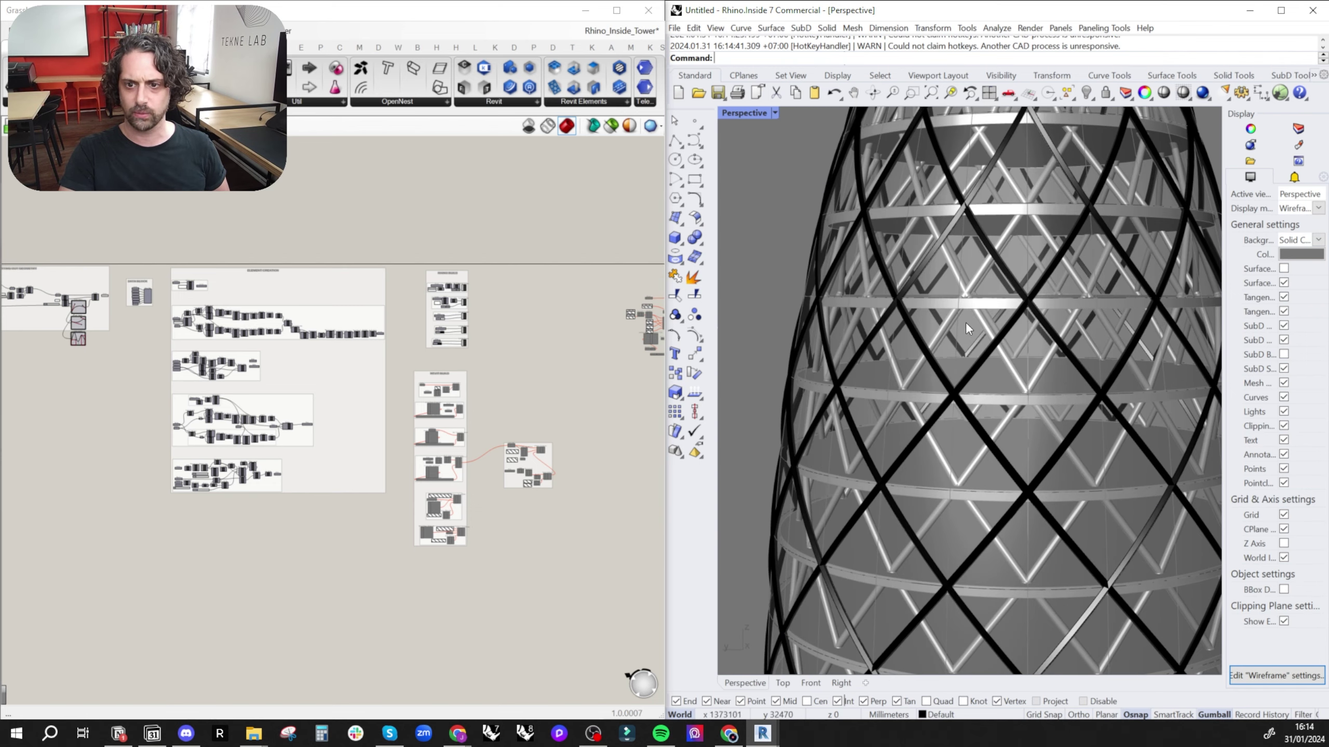
{"action": "scroll", "coordinate": [978, 288], "scroll_direction": "up", "scroll_amount": 4}
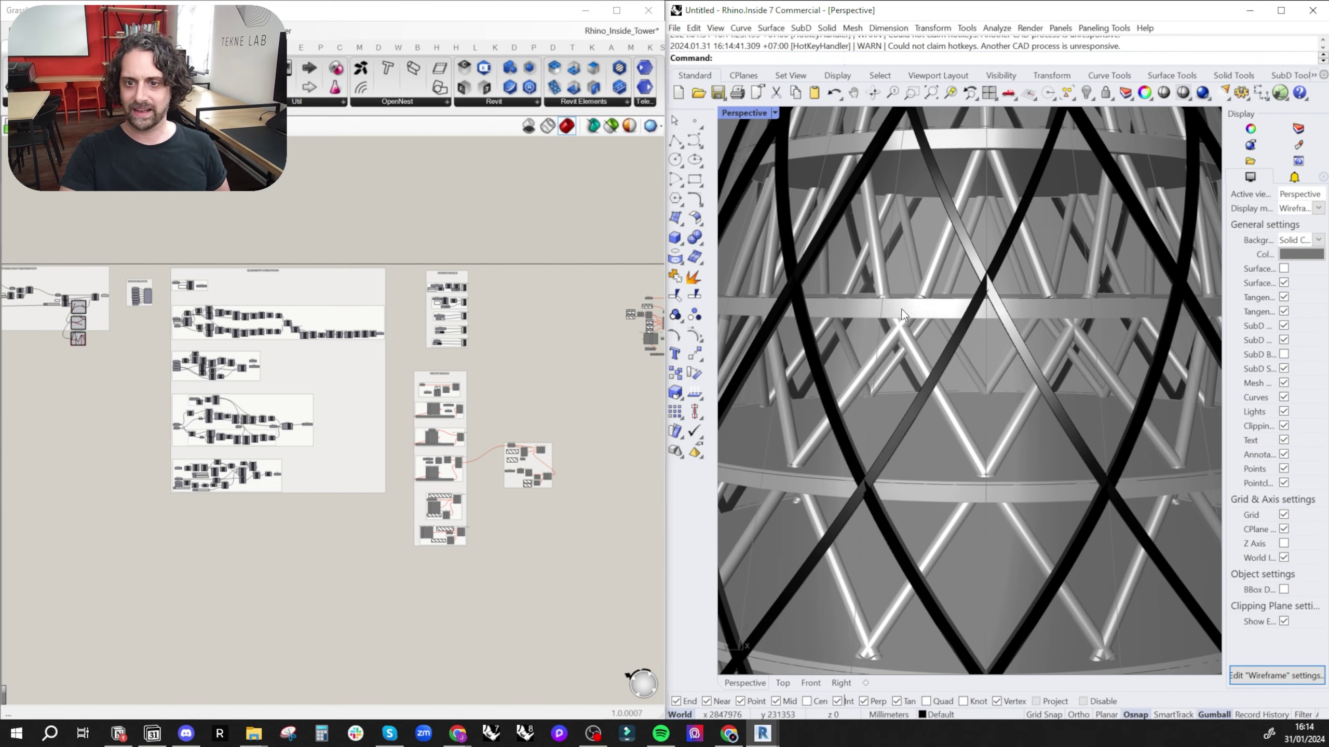
{"action": "scroll", "coordinate": [891, 335], "scroll_direction": "down", "scroll_amount": 5}
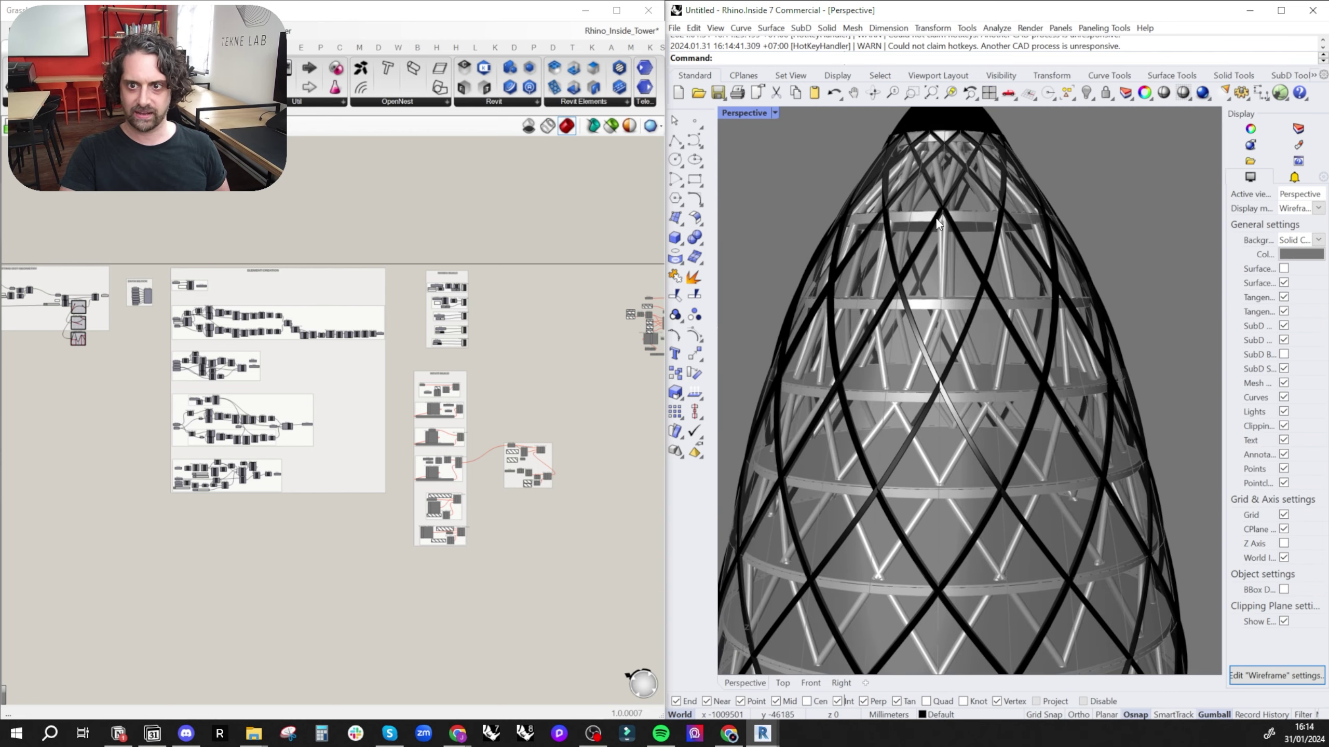
{"action": "right_click_drag", "start_coordinate": [933, 205], "coordinate": [916, 246]}
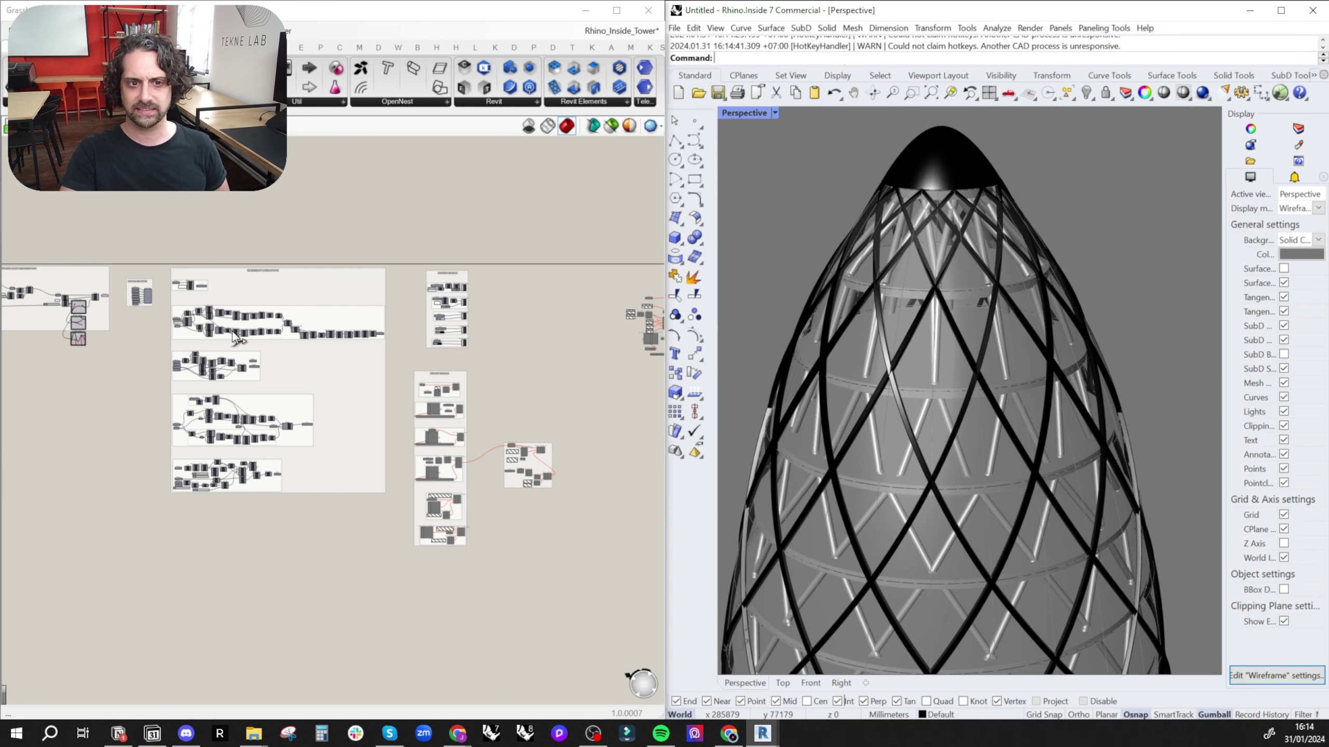
- Look over the Rhino Build group and the neighbouring Element Creation groups of the Grasshopper definition
{"action": "scroll", "coordinate": [467, 292], "scroll_direction": "up", "scroll_amount": 8}
{"action": "right_click_drag", "start_coordinate": [467, 292], "coordinate": [469, 271]}
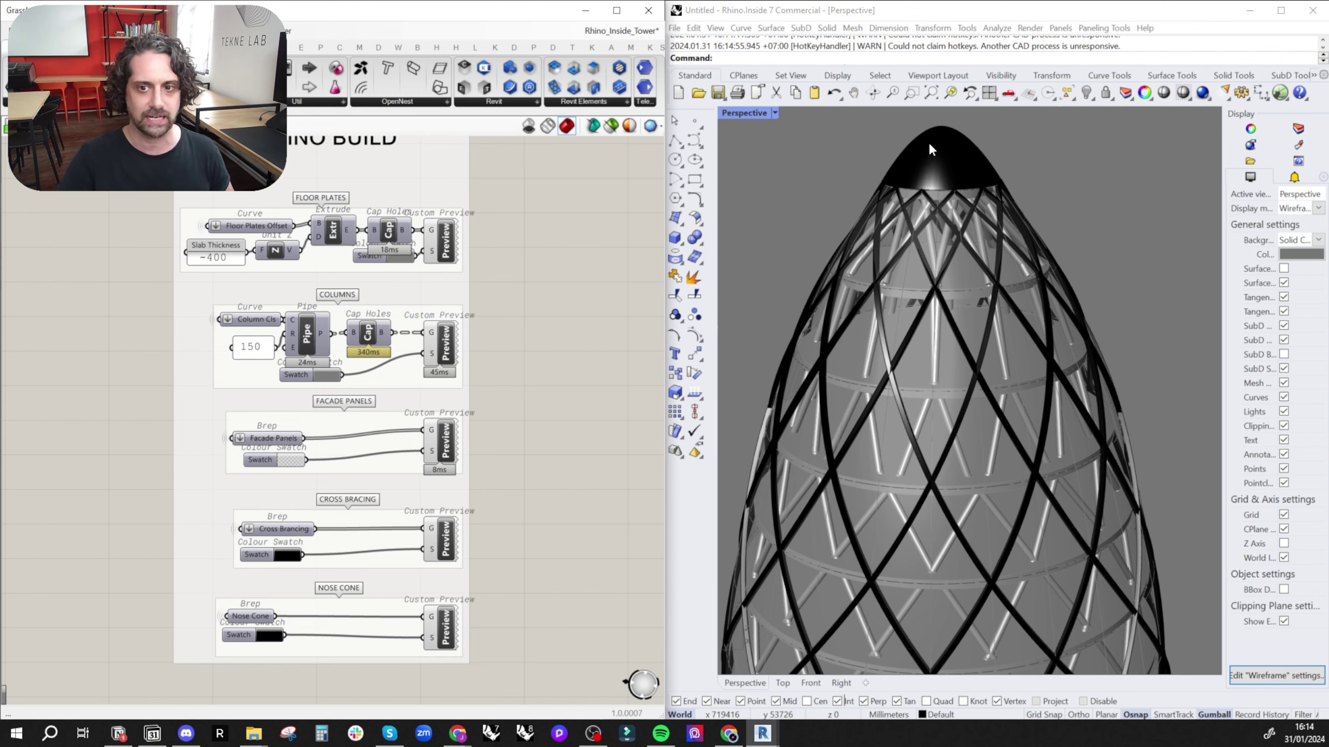
{"action": "scroll", "coordinate": [935, 213], "scroll_direction": "down", "scroll_amount": 6}
{"action": "scroll", "coordinate": [309, 315], "scroll_direction": "down", "scroll_amount": 4}
{"action": "right_click_drag", "start_coordinate": [308, 315], "coordinate": [474, 311]}
{"action": "right_click_drag", "start_coordinate": [160, 321], "coordinate": [326, 324]}
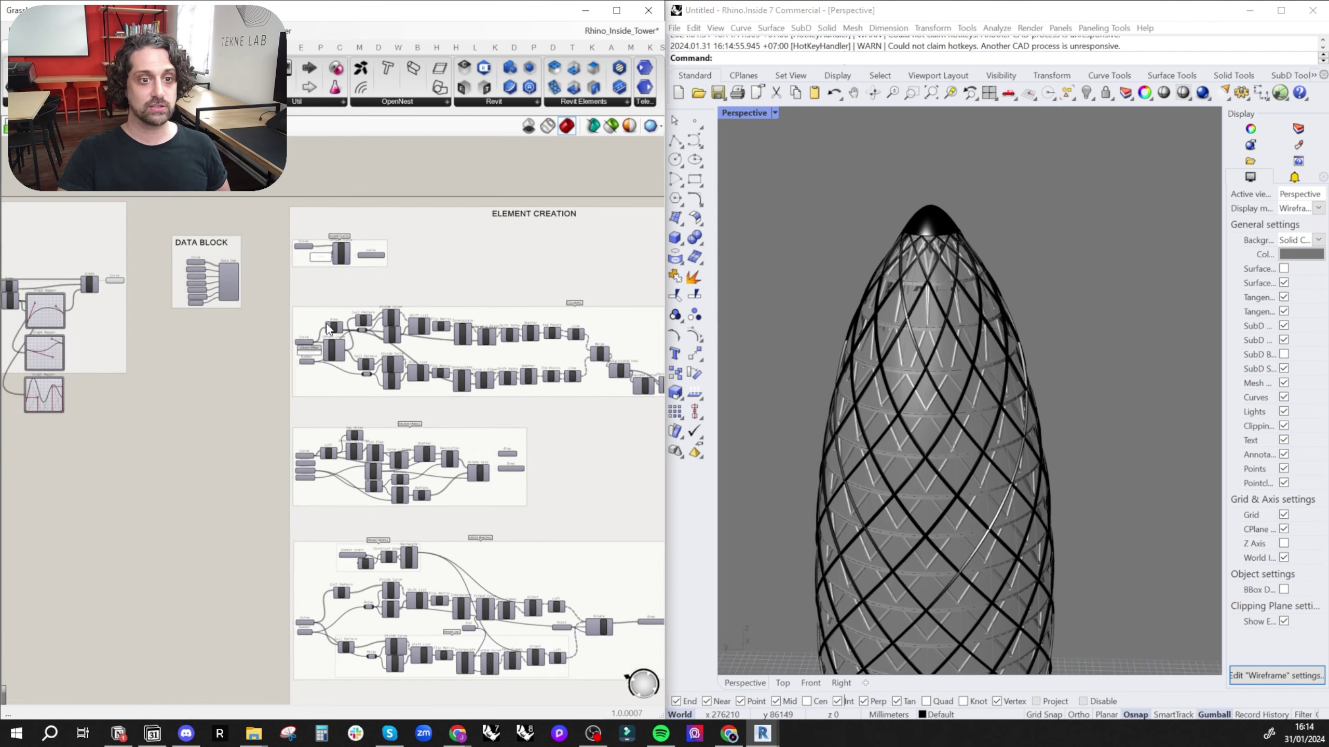
- Select the Parameters groups and limit the Grasshopper preview to selected components
{"action": "scroll", "coordinate": [328, 329], "scroll_direction": "down", "scroll_amount": 3}
{"action": "scroll", "coordinate": [280, 279], "scroll_direction": "up", "scroll_amount": 5}
{"action": "left_click_drag", "start_coordinate": [267, 192], "coordinate": [94, 619]}
{"action": "left_click", "coordinate": [611, 126]}
{"action": "scroll", "coordinate": [911, 419], "scroll_direction": "up", "scroll_amount": 3}
{"action": "scroll", "coordinate": [911, 419], "scroll_direction": "up", "scroll_amount": 2}
{"action": "right_click_drag", "start_coordinate": [348, 364], "coordinate": [267, 381]}
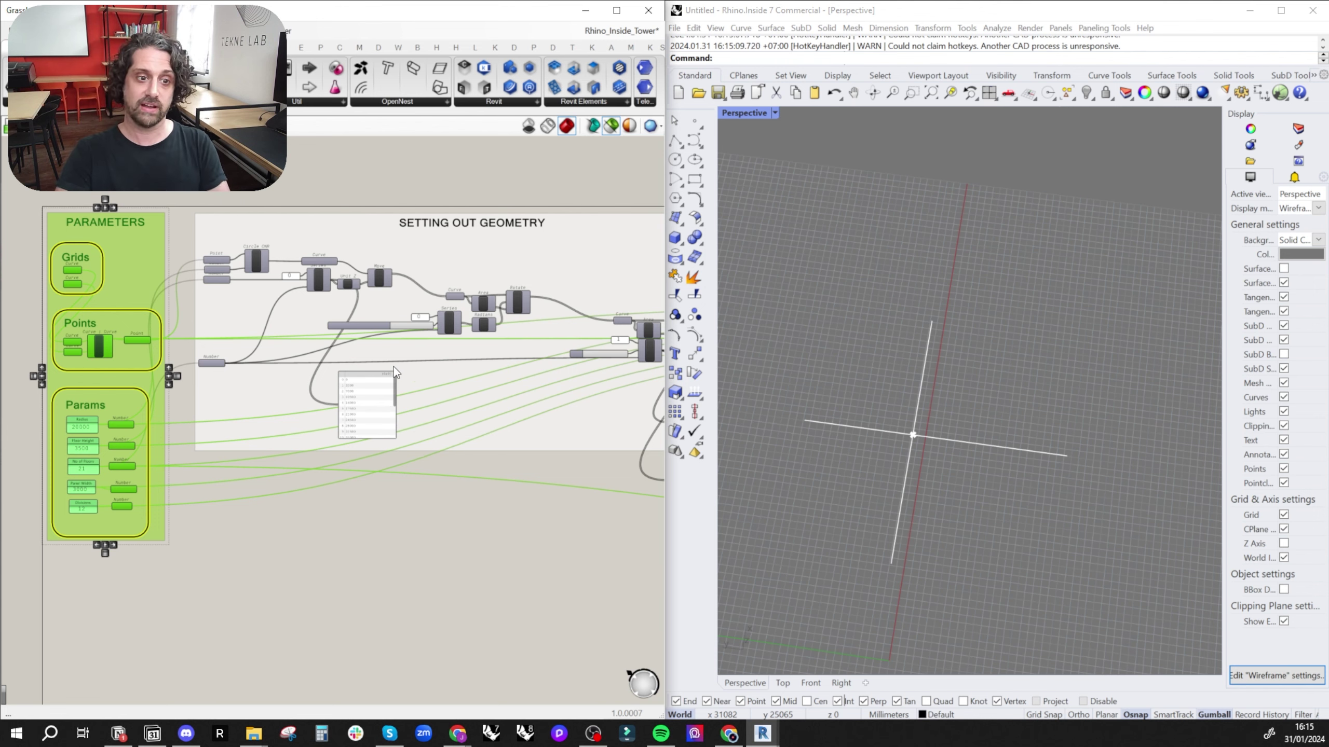
- Preview the tower's floor rings by selecting the output curve of the Setting Out Geometry group
{"action": "right_click_drag", "start_coordinate": [617, 294], "coordinate": [345, 283]}
{"action": "left_click", "coordinate": [523, 313]}
{"action": "scroll", "coordinate": [926, 272], "scroll_direction": "down", "scroll_amount": 5}
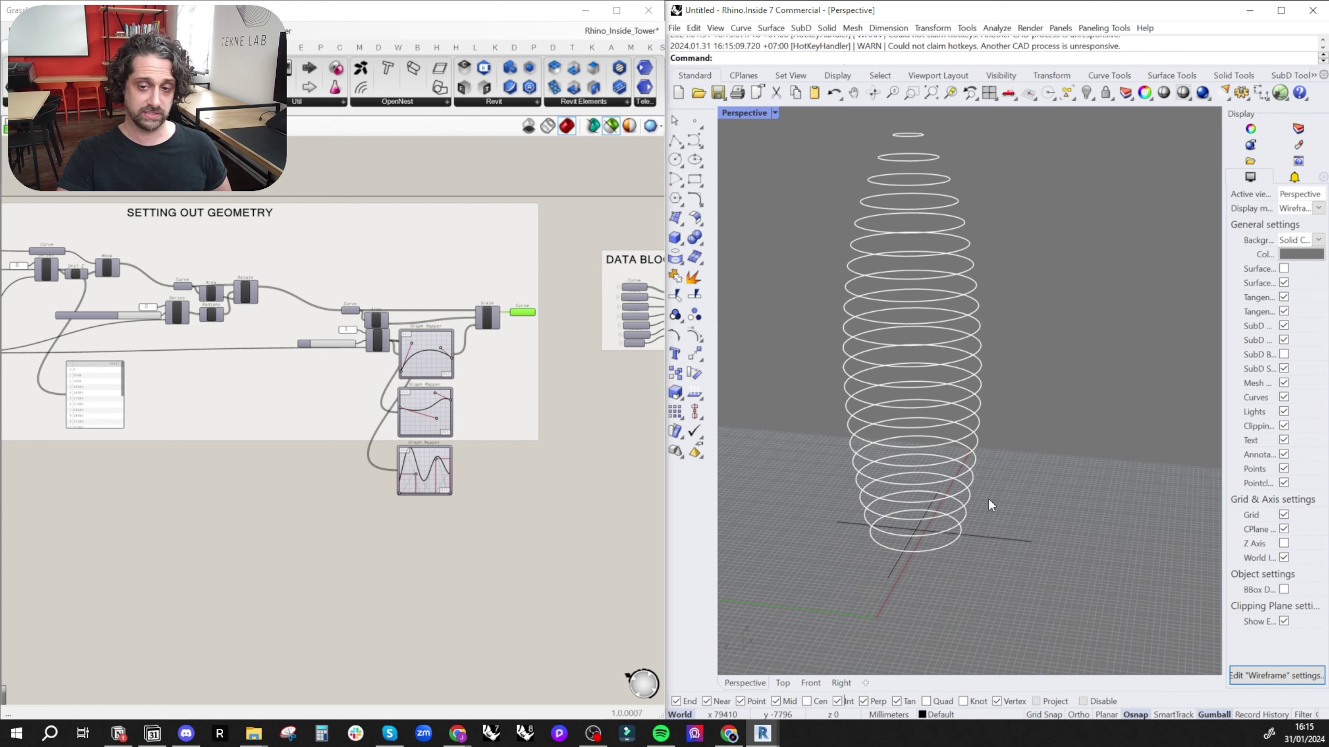
- Select the Data Block components to show how they feed the Element Creation groups
{"action": "right_click_drag", "start_coordinate": [471, 349], "coordinate": [127, 380]}
{"action": "left_click_drag", "start_coordinate": [173, 235], "coordinate": [378, 488]}
{"action": "right_click_drag", "start_coordinate": [343, 330], "coordinate": [243, 331]}
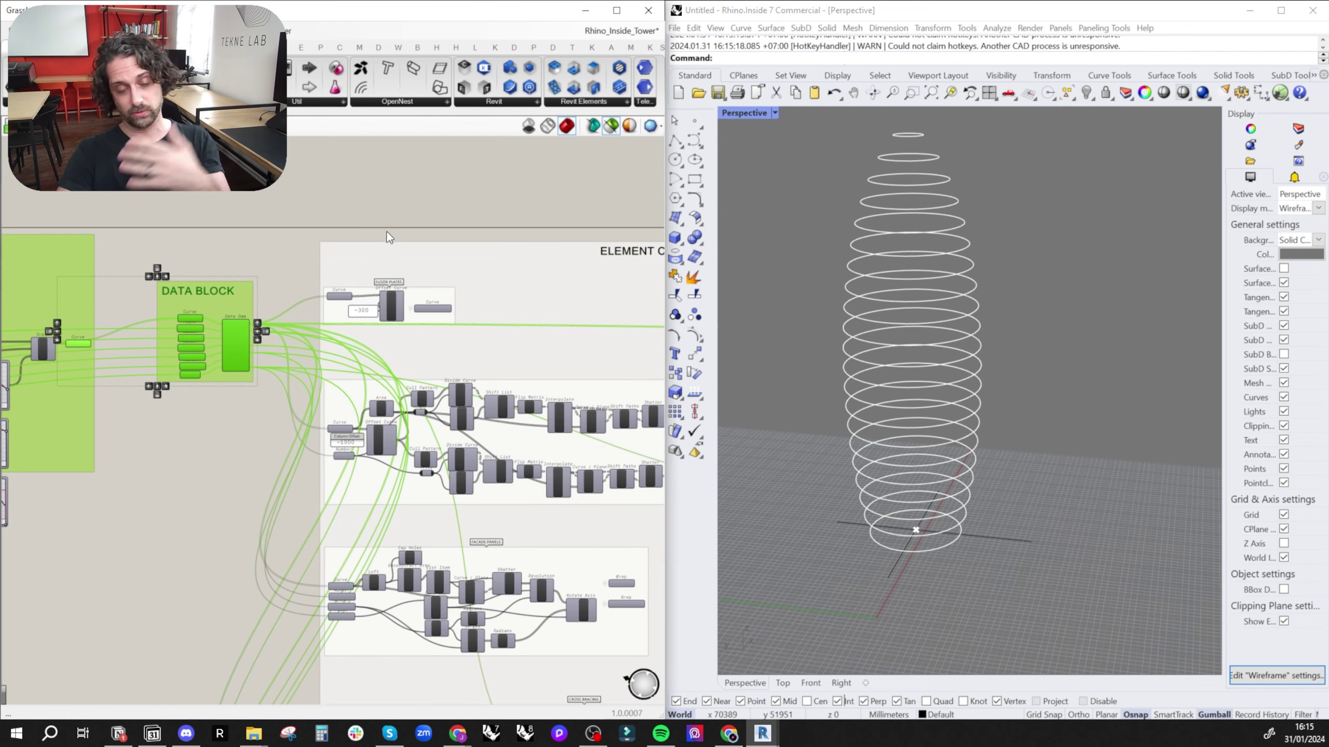
- Preview the Floor Plates Offset curves from the first Element Creation group
{"action": "right_click_drag", "start_coordinate": [493, 208], "coordinate": [262, 176]}
{"action": "scroll", "coordinate": [227, 294], "scroll_direction": "down", "scroll_amount": 2}
{"action": "right_click_drag", "start_coordinate": [227, 294], "coordinate": [198, 233]}
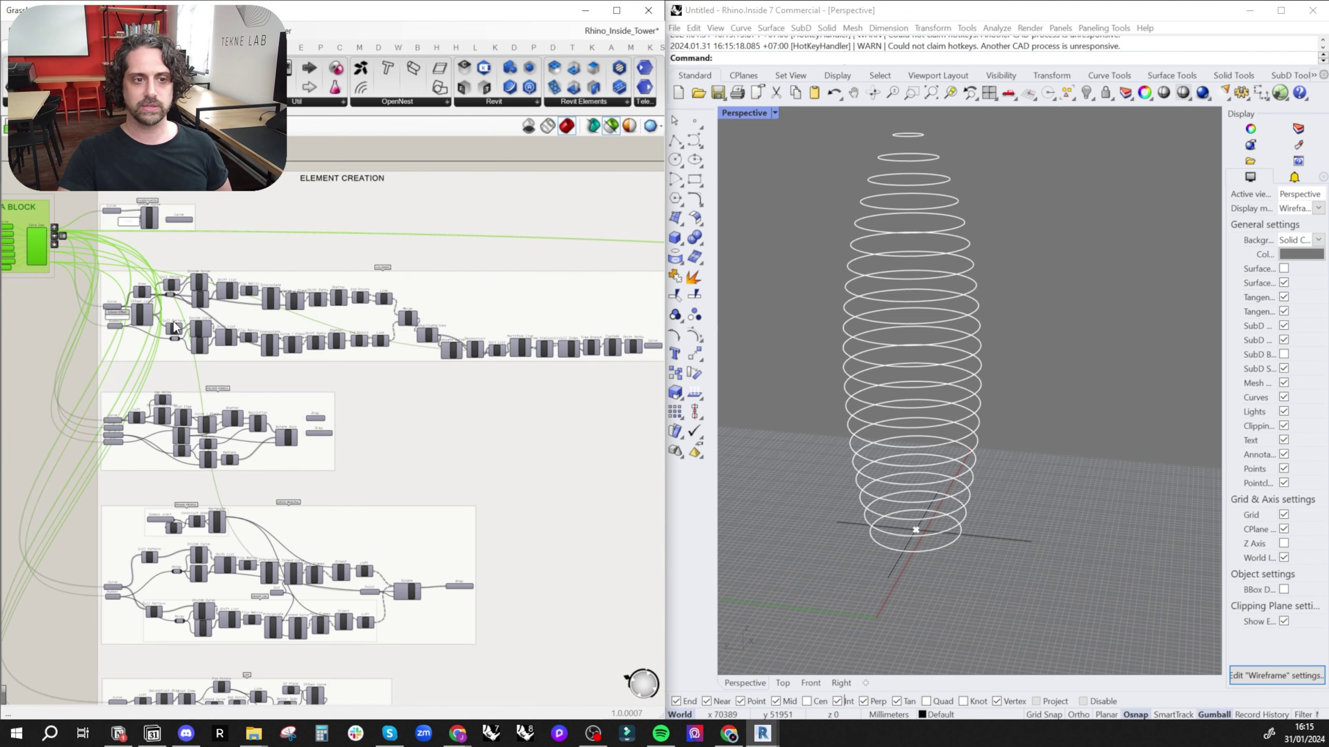
{"action": "left_click", "coordinate": [112, 211]}
{"action": "scroll", "coordinate": [114, 212], "scroll_direction": "up", "scroll_amount": 3}
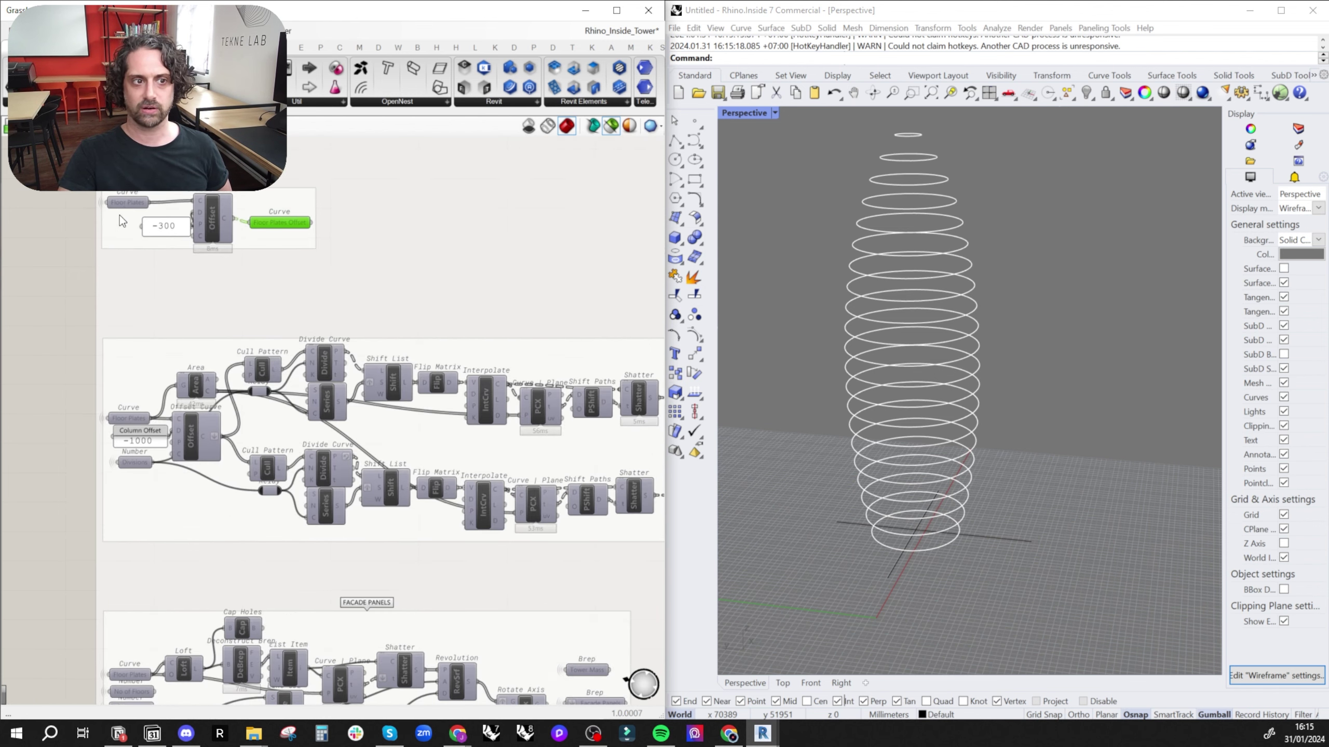
- Preview the column centreline curves by selecting the output of the columns group
{"action": "scroll", "coordinate": [128, 201], "scroll_direction": "down", "scroll_amount": 3}
{"action": "right_click_drag", "start_coordinate": [471, 300], "coordinate": [279, 229]}
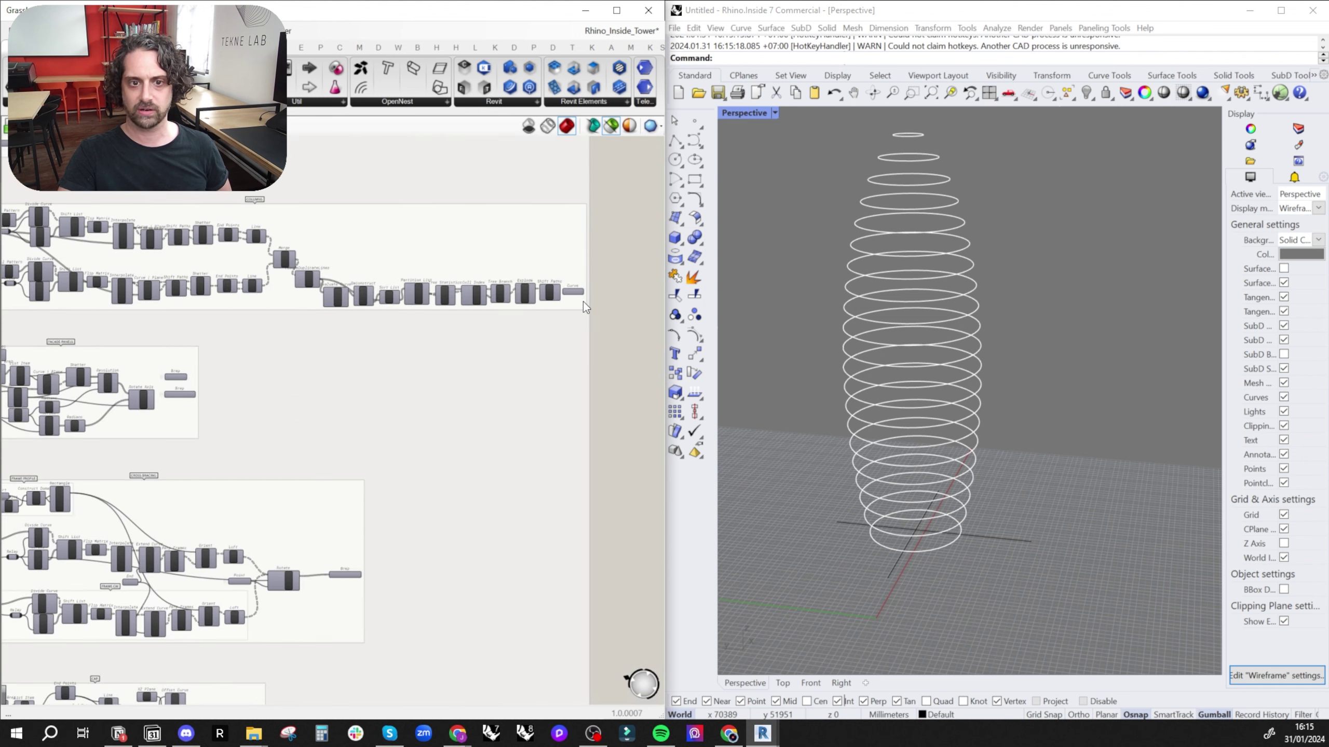
{"action": "left_click", "coordinate": [577, 296]}
- Preview the facade panel surfaces by selecting the Brep output of the Facade Panels group
{"action": "right_click_drag", "start_coordinate": [205, 389], "coordinate": [289, 334]}
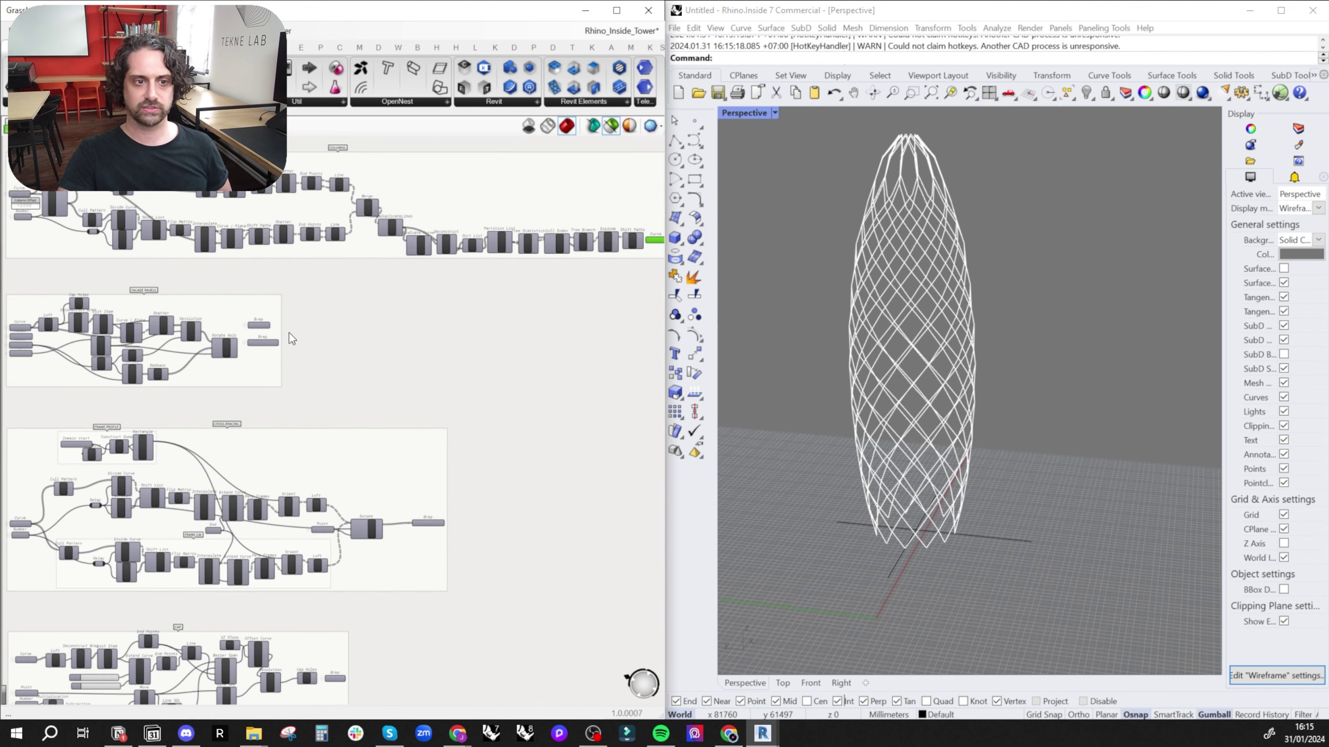
{"action": "left_click", "coordinate": [263, 349]}
{"action": "left_click", "coordinate": [266, 343]}
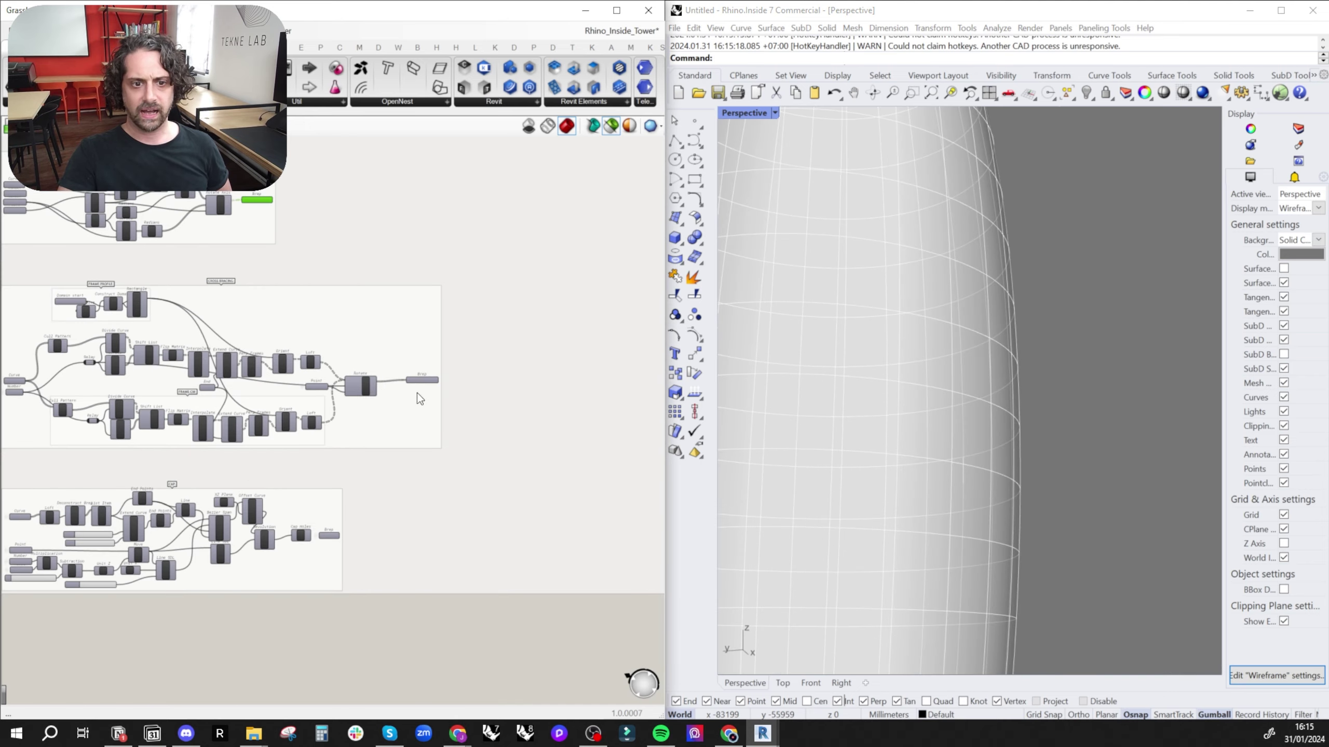
- Preview the cross bracing by selecting its Brep output and view it on the tower in Rhino
{"action": "left_click", "coordinate": [417, 379]}
{"action": "right_click_drag", "start_coordinate": [916, 324], "coordinate": [914, 359]}
{"action": "scroll", "coordinate": [965, 318], "scroll_direction": "down", "scroll_amount": 10}
{"action": "scroll", "coordinate": [964, 317], "scroll_direction": "up", "scroll_amount": 6}
- Preview the Brep output of the last Element Creation group and view it in Rhino
{"action": "left_click", "coordinate": [329, 536]}
{"action": "scroll", "coordinate": [1080, 255], "scroll_direction": "down", "scroll_amount": 5}
{"action": "right_click_drag", "start_coordinate": [1079, 255], "coordinate": [979, 394], "text": "shift"}
- Select all the Element Creation groups and follow their outputs to the Rhino Build group
{"action": "right_click_drag", "start_coordinate": [461, 355], "coordinate": [450, 385]}
{"action": "scroll", "coordinate": [467, 422], "scroll_direction": "down", "scroll_amount": 3}
{"action": "left_click_drag", "start_coordinate": [556, 172], "coordinate": [202, 562]}
{"action": "right_click_drag", "start_coordinate": [581, 167], "coordinate": [460, 204]}
{"action": "scroll", "coordinate": [472, 255], "scroll_direction": "up", "scroll_amount": 6}
{"action": "right_click_drag", "start_coordinate": [590, 245], "coordinate": [412, 268]}
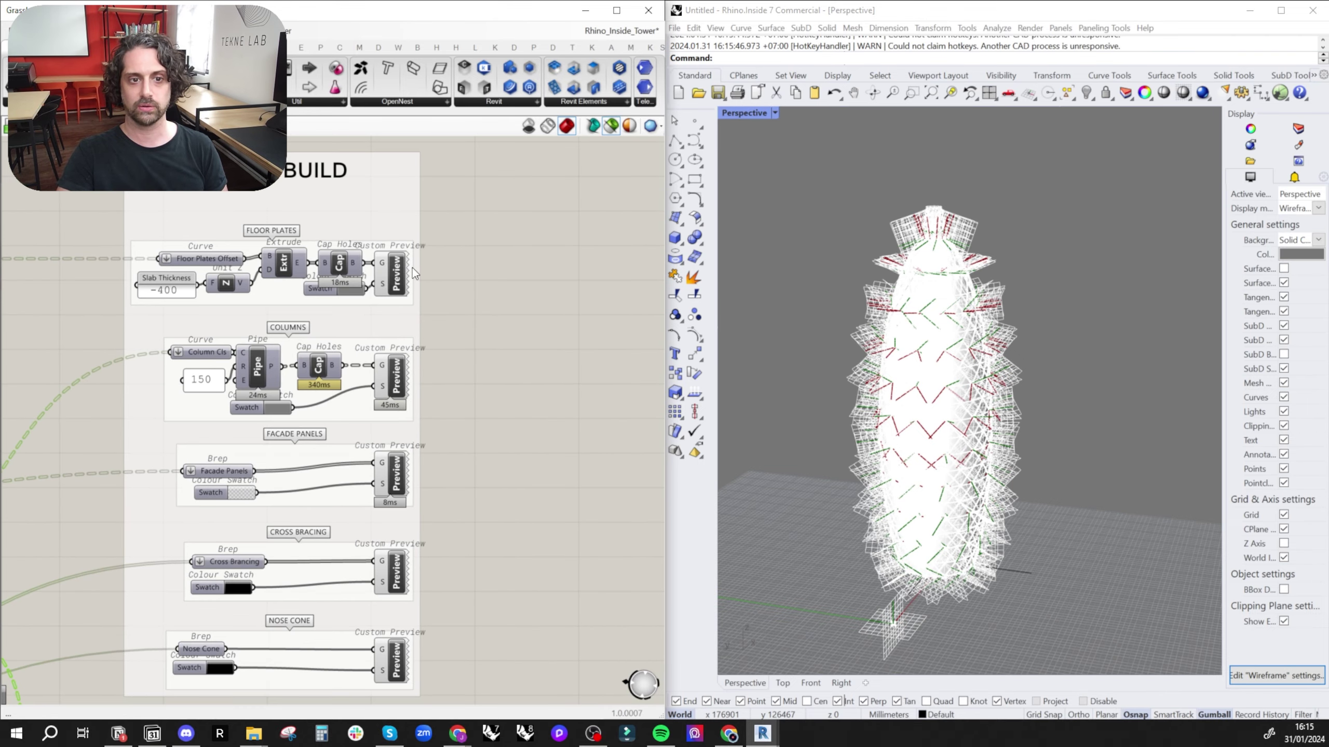
- Turn off the selected-only preview and view the complete Rhino Build tower in Rhino
{"action": "scroll", "coordinate": [510, 259], "scroll_direction": "down", "scroll_amount": 2}
{"action": "left_click", "coordinate": [533, 189]}
{"action": "left_click_drag", "start_coordinate": [533, 189], "coordinate": [607, 293]}
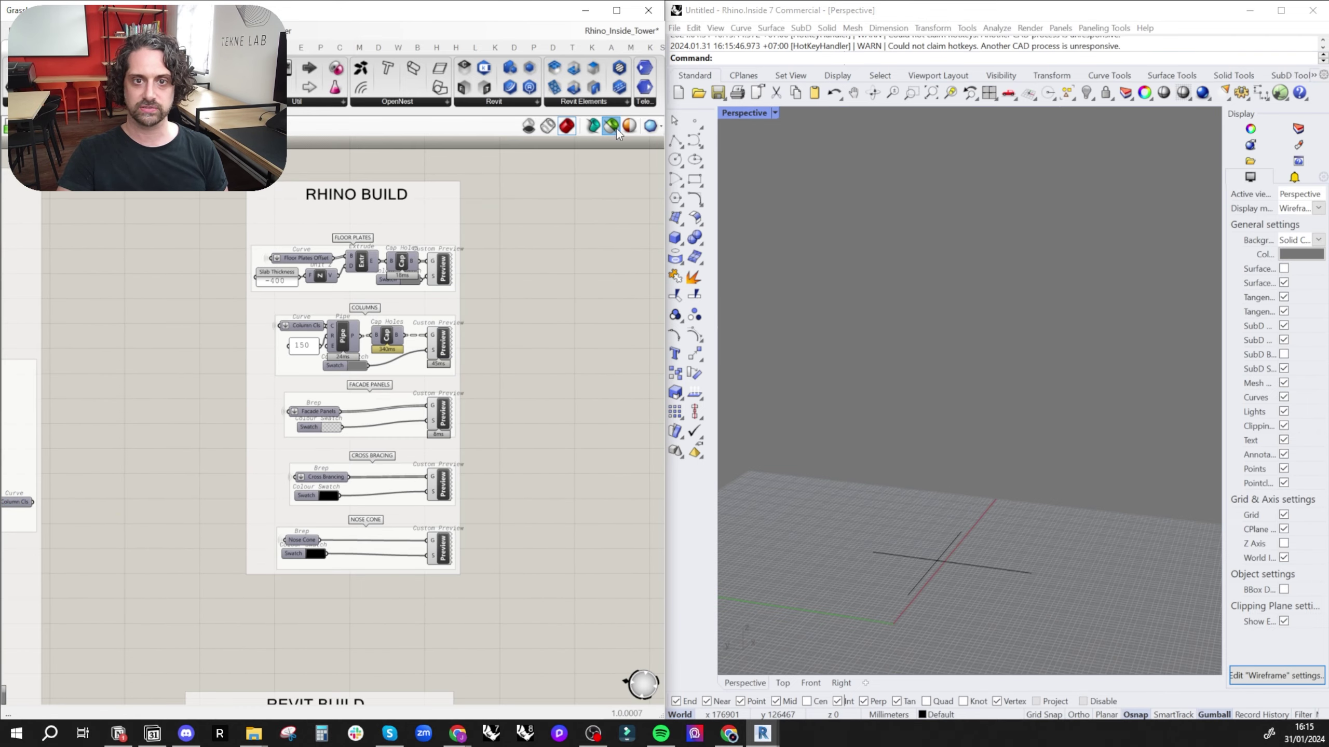
{"action": "scroll", "coordinate": [887, 394], "scroll_direction": "up", "scroll_amount": 1}
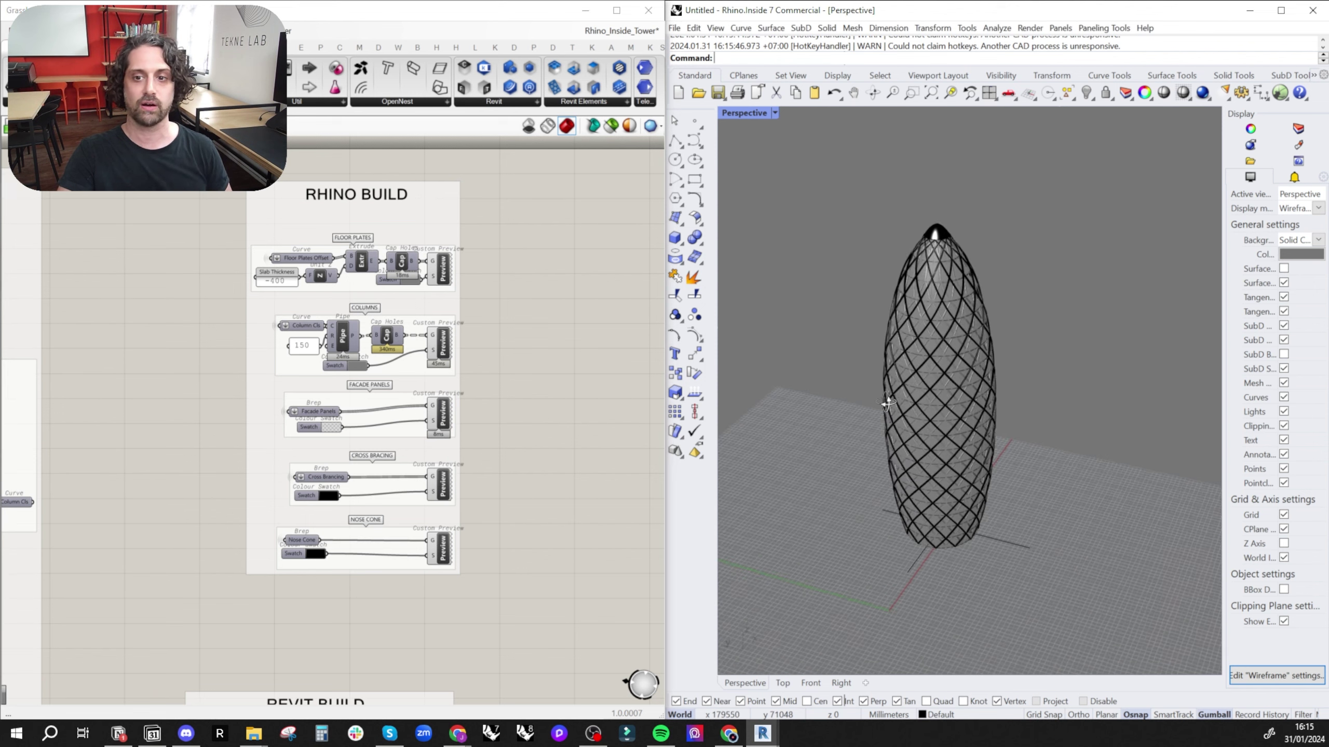
{"action": "scroll", "coordinate": [936, 361], "scroll_direction": "up", "scroll_amount": 4}
{"action": "right_click_drag", "start_coordinate": [954, 352], "coordinate": [950, 365]}
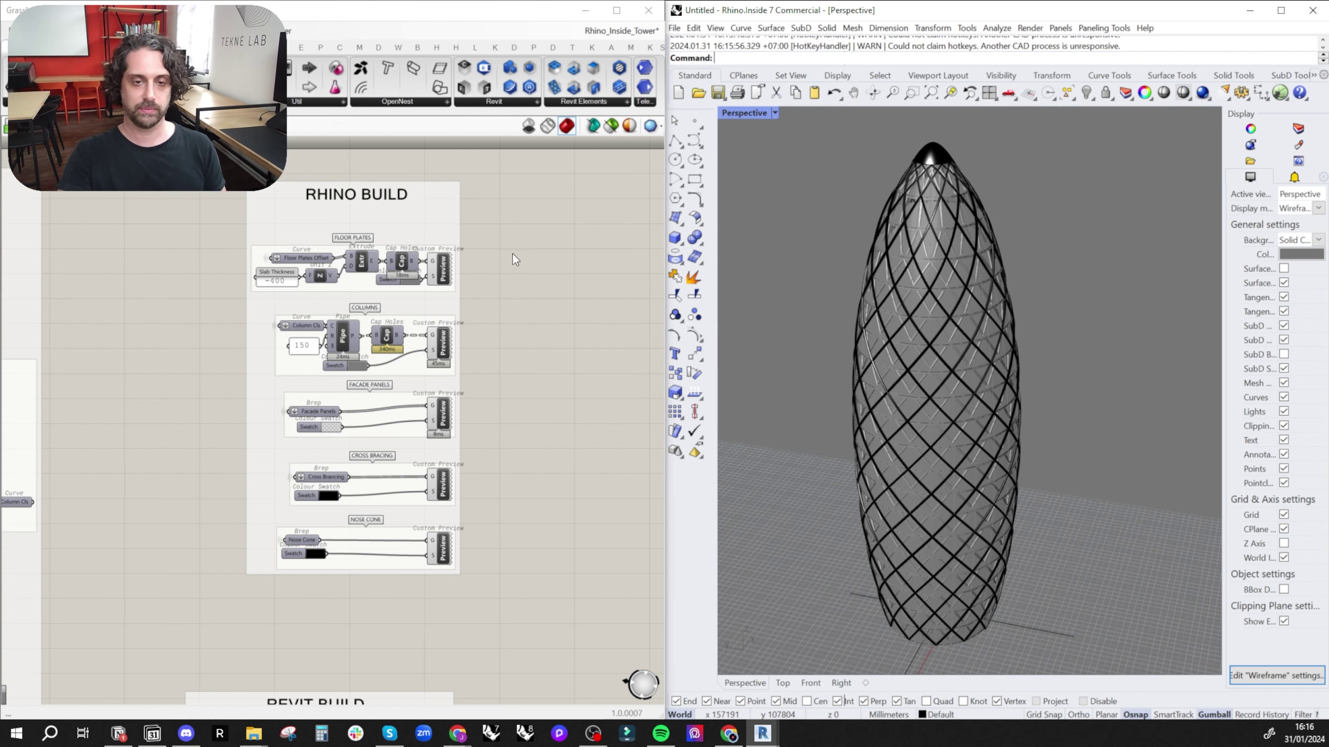
- Select all the Revit Build groups and trace their connections back through the whole definition
{"action": "scroll", "coordinate": [511, 251], "scroll_direction": "down", "scroll_amount": 3}
{"action": "right_click_drag", "start_coordinate": [497, 518], "coordinate": [428, 308]}
{"action": "scroll", "coordinate": [441, 426], "scroll_direction": "down", "scroll_amount": 2}
{"action": "left_click_drag", "start_coordinate": [638, 239], "coordinate": [335, 639]}
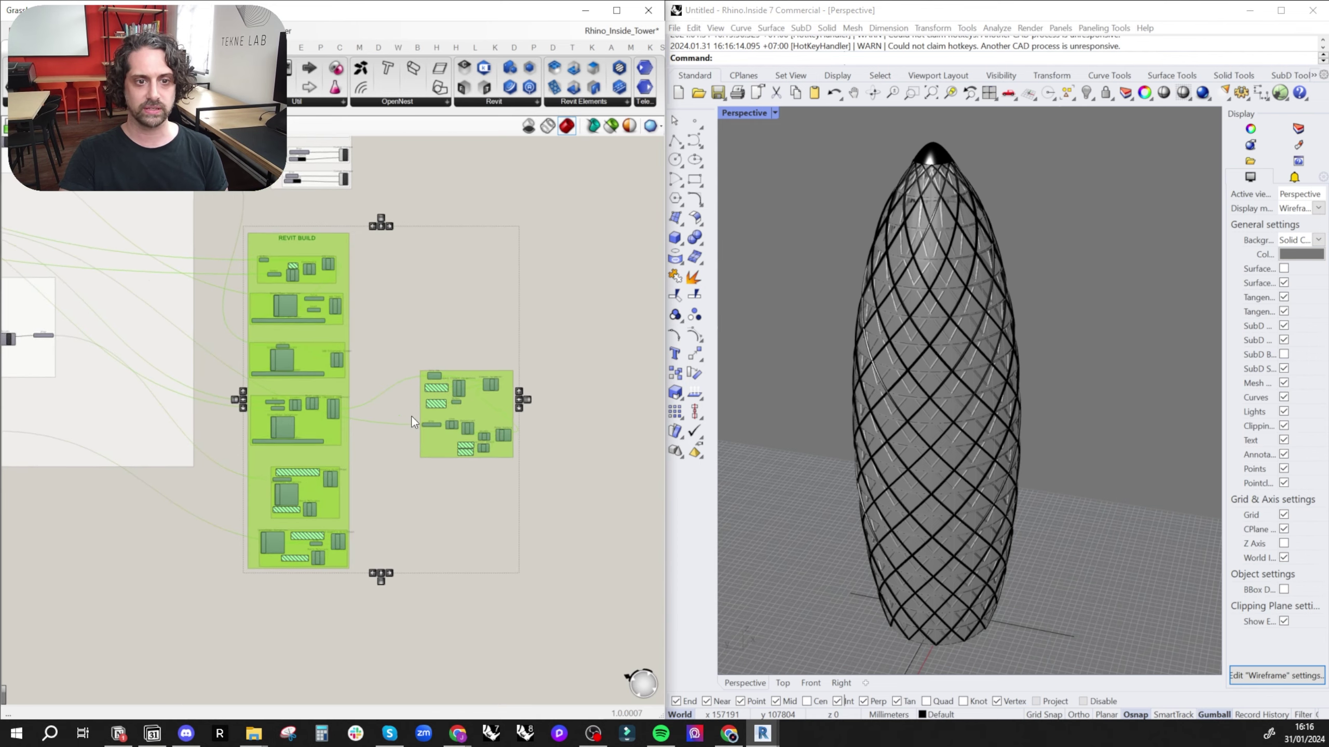
{"action": "scroll", "coordinate": [268, 527], "scroll_direction": "down", "scroll_amount": 1}
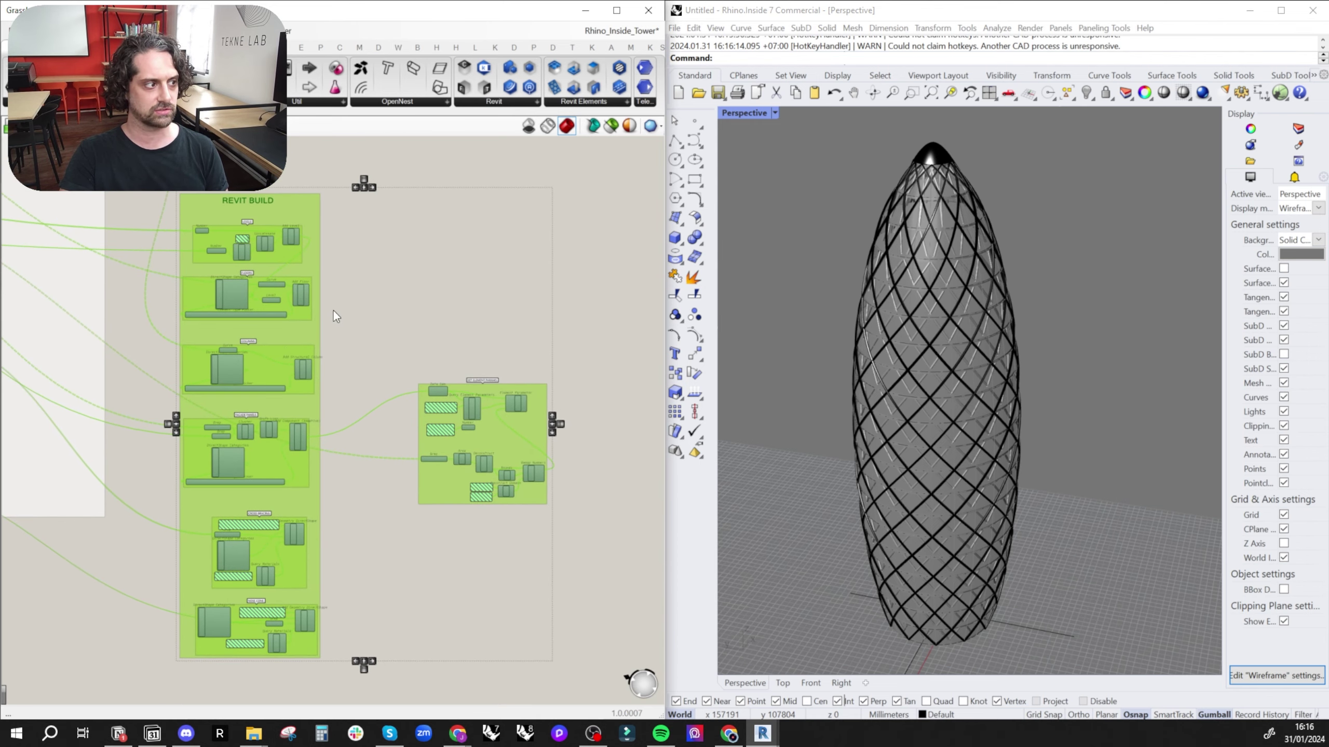
{"action": "scroll", "coordinate": [554, 409], "scroll_direction": "down", "scroll_amount": 4}
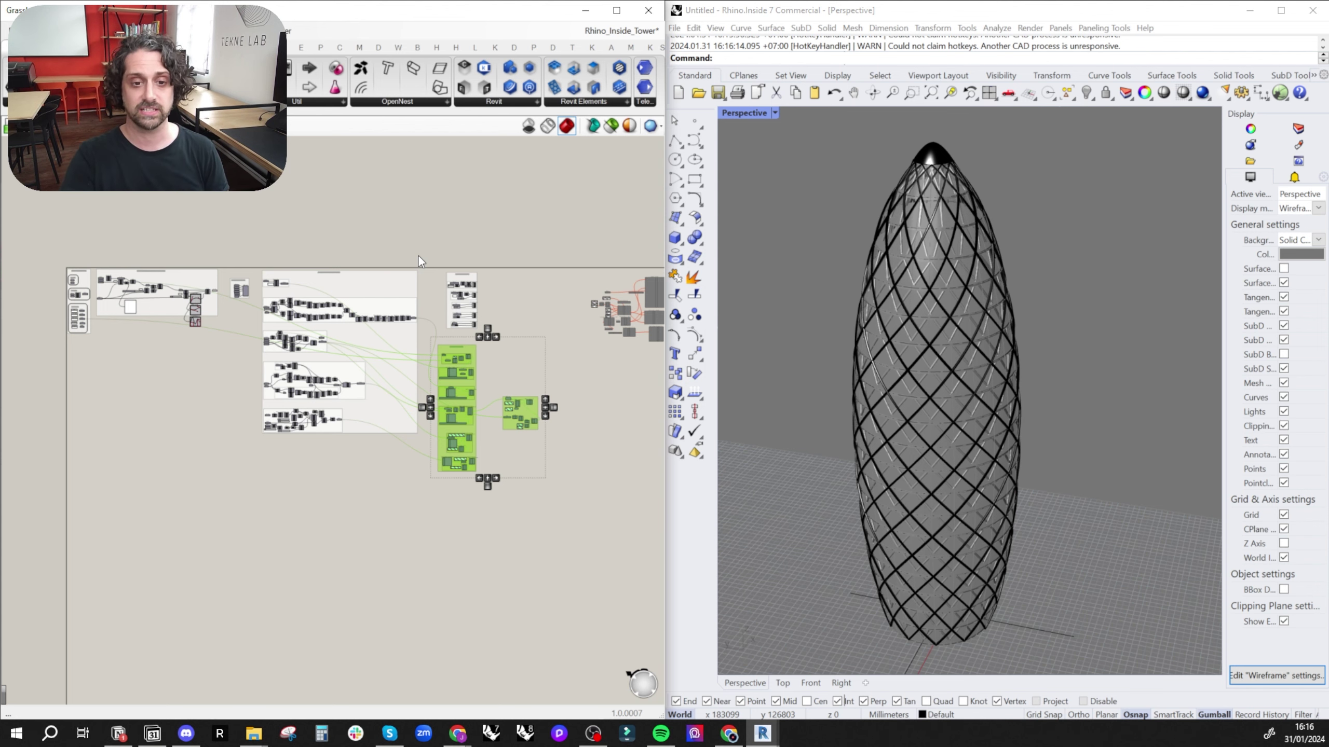
- Move the Grasshopper window over Rhino so that it sits beside the Revit 3D view
{"action": "scroll", "coordinate": [418, 259], "scroll_direction": "up", "scroll_amount": 2}
{"action": "left_click_drag", "start_coordinate": [321, 10], "coordinate": [509, 352]}
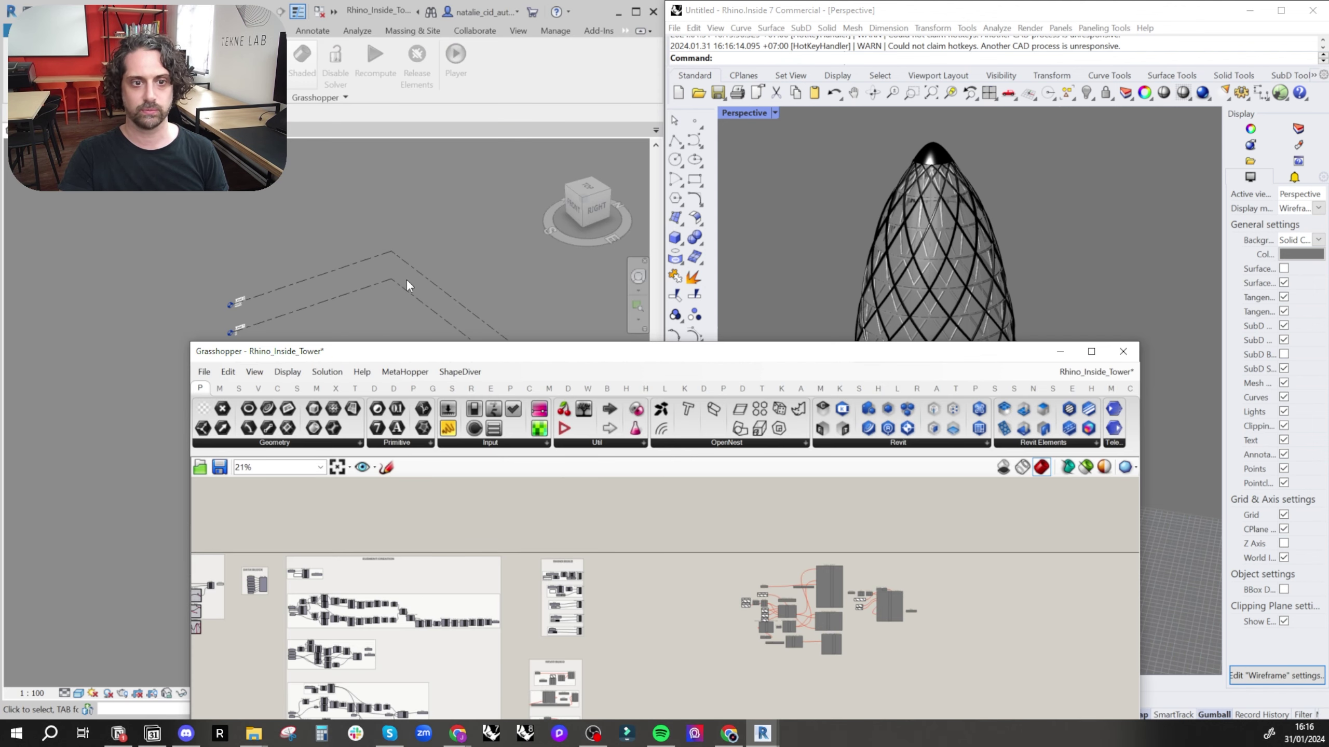
{"action": "left_click_drag", "start_coordinate": [477, 358], "coordinate": [1326, 188]}
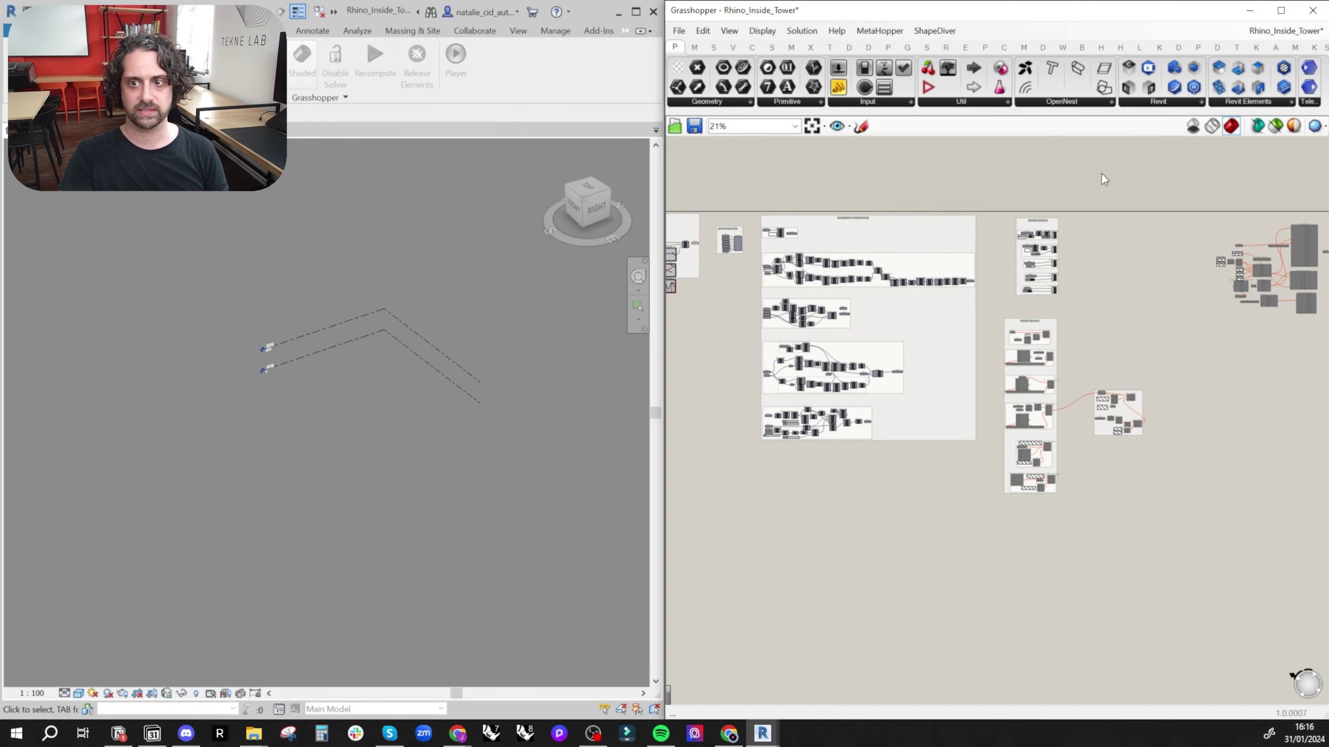
{"action": "right_click_drag", "start_coordinate": [1138, 219], "coordinate": [949, 222]}
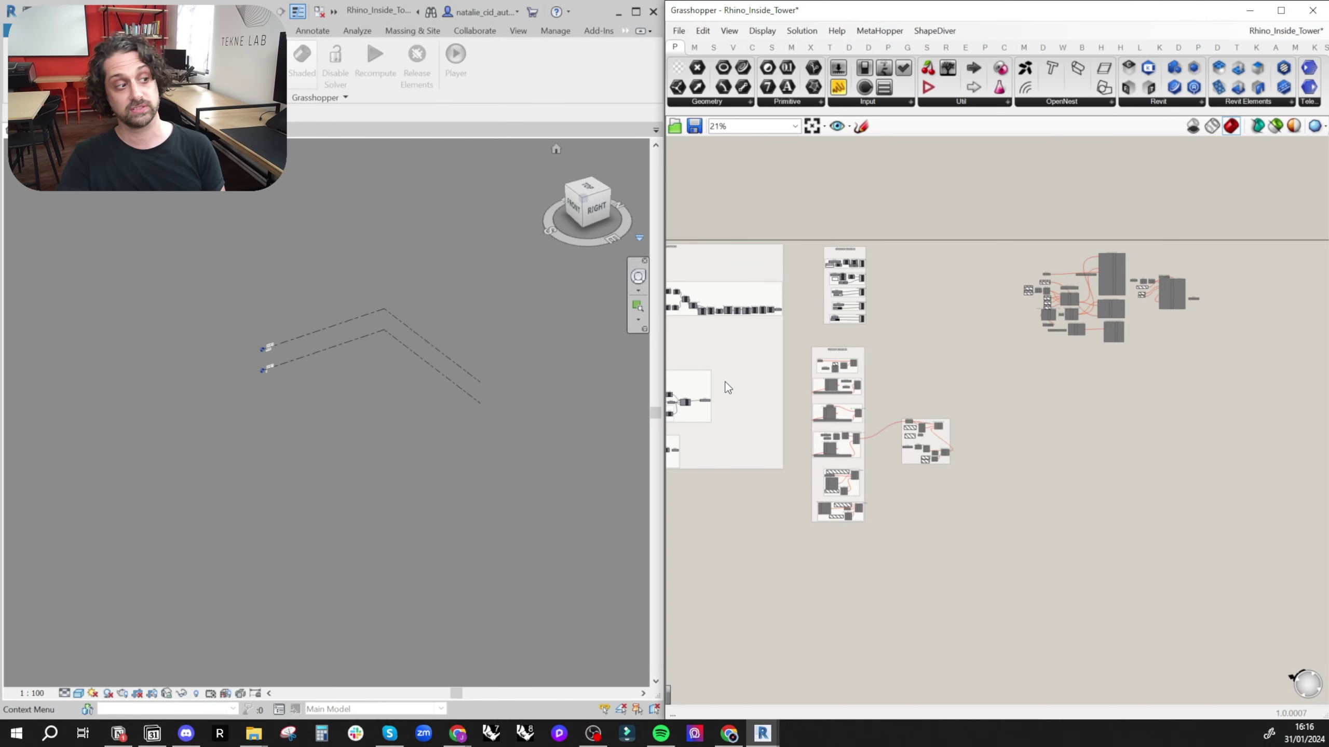
- Enable the Levels group of the Revit Build to generate the tower's levels in Revit
{"action": "scroll", "coordinate": [827, 370], "scroll_direction": "up", "scroll_amount": 6}
{"action": "left_click_drag", "start_coordinate": [706, 202], "coordinate": [1088, 416]}
{"action": "right_click", "coordinate": [1187, 239]}
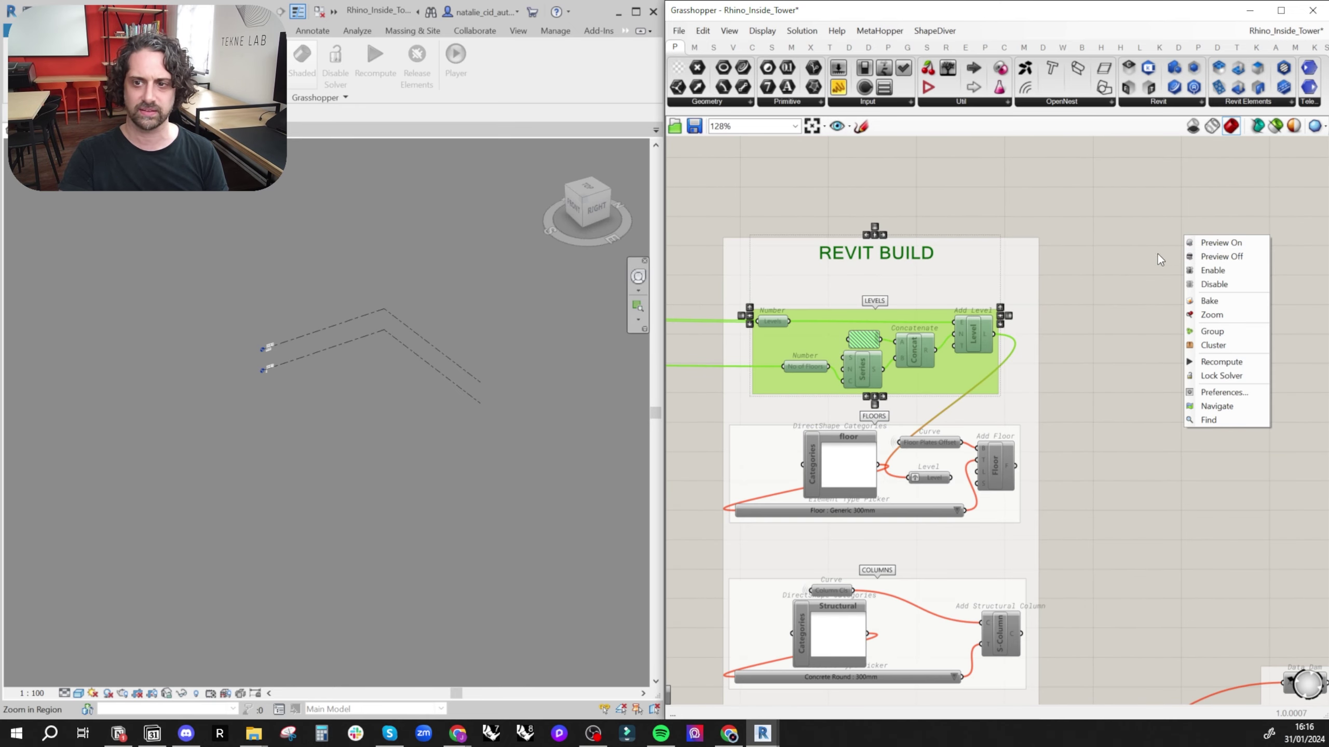
{"action": "right_click", "coordinate": [1141, 205]}
{"action": "left_click", "coordinate": [1053, 210]}
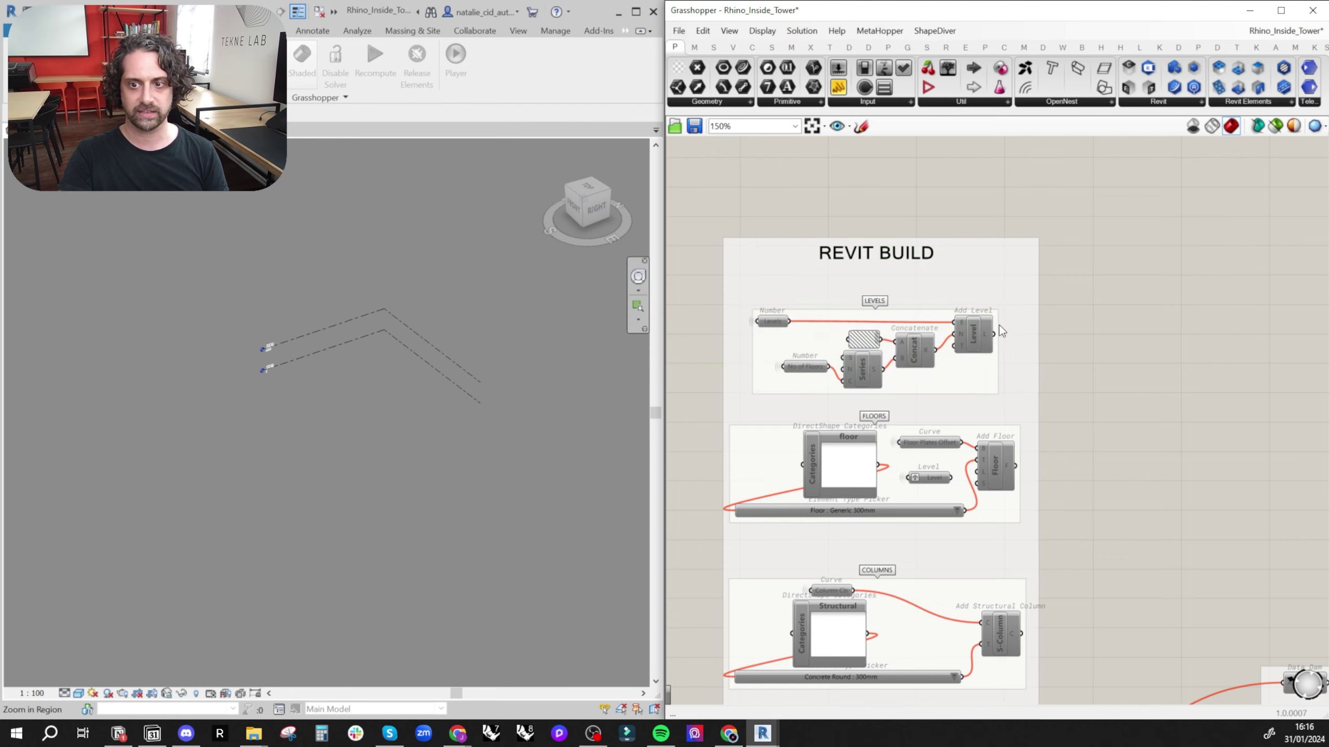
{"action": "scroll", "coordinate": [999, 324], "scroll_direction": "up", "scroll_amount": 2}
{"action": "right_click_drag", "start_coordinate": [982, 328], "coordinate": [1044, 336]}
{"action": "left_click_drag", "start_coordinate": [1177, 182], "coordinate": [678, 422]}
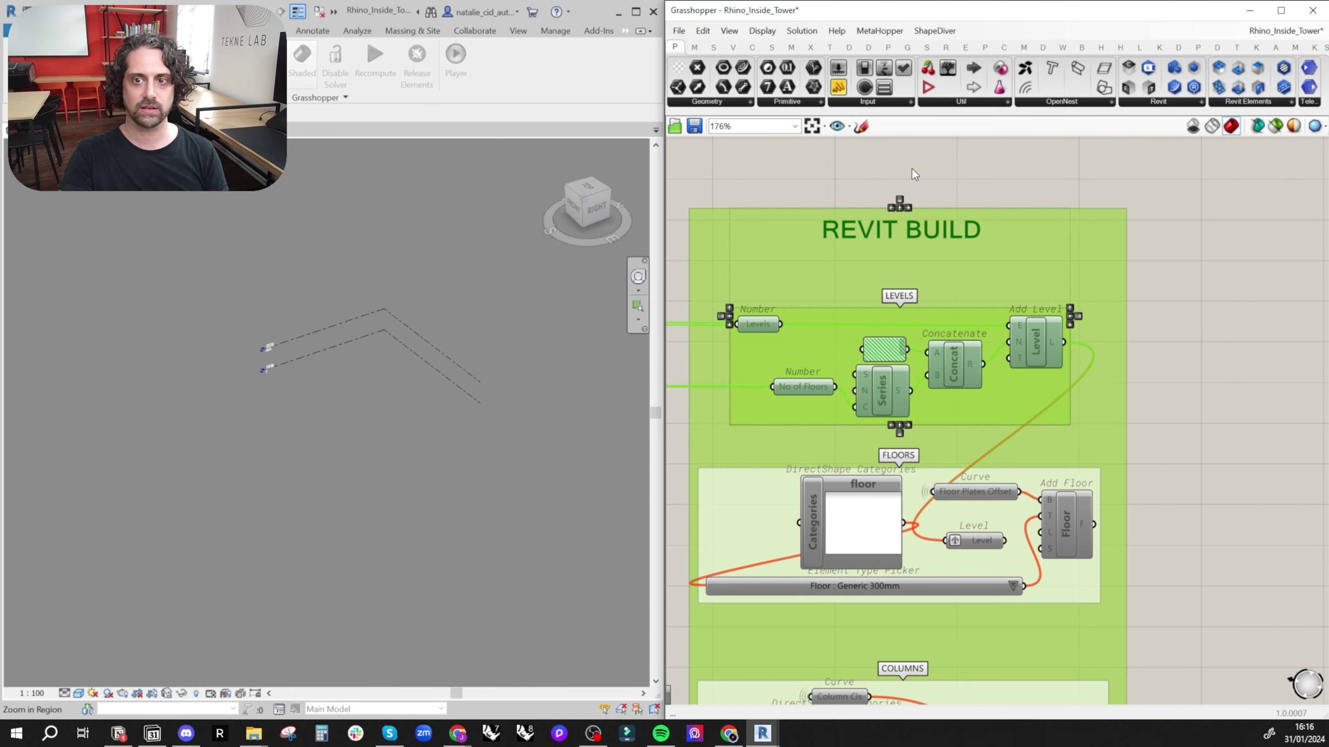
{"action": "right_click", "coordinate": [913, 169]}
{"action": "left_click", "coordinate": [941, 203]}
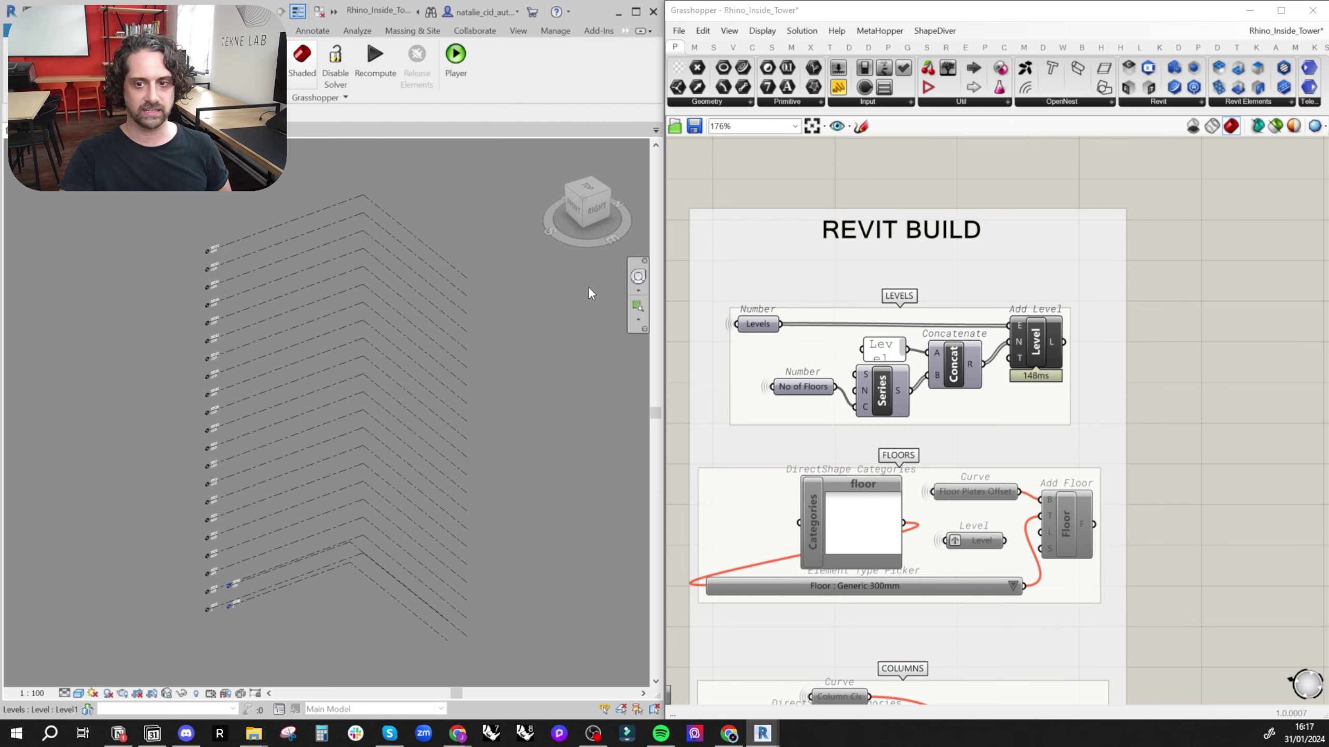
- Widen the text panel feeding the level names and set the level name prefix to L
{"action": "scroll", "coordinate": [188, 259], "scroll_direction": "up", "scroll_amount": 4}
{"action": "scroll", "coordinate": [187, 256], "scroll_direction": "up", "scroll_amount": 2}
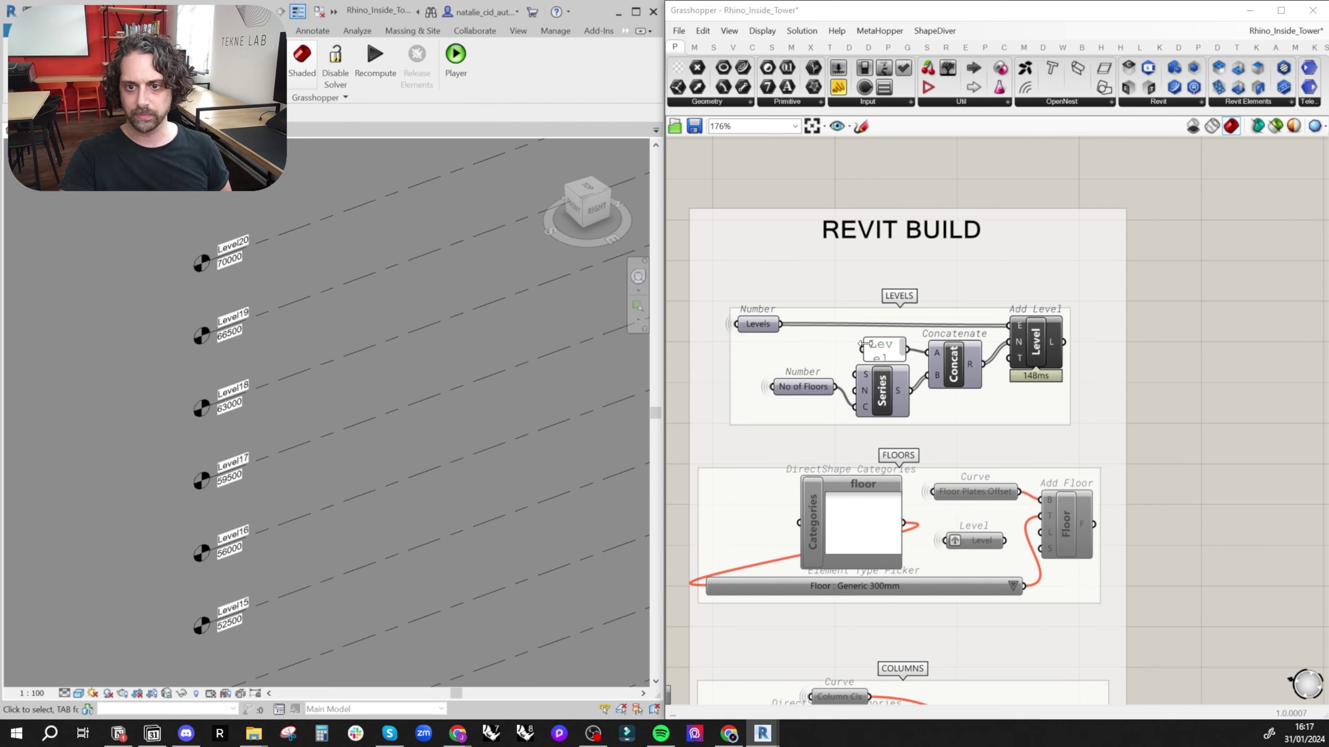
{"action": "left_click_drag", "start_coordinate": [863, 344], "coordinate": [790, 349]}
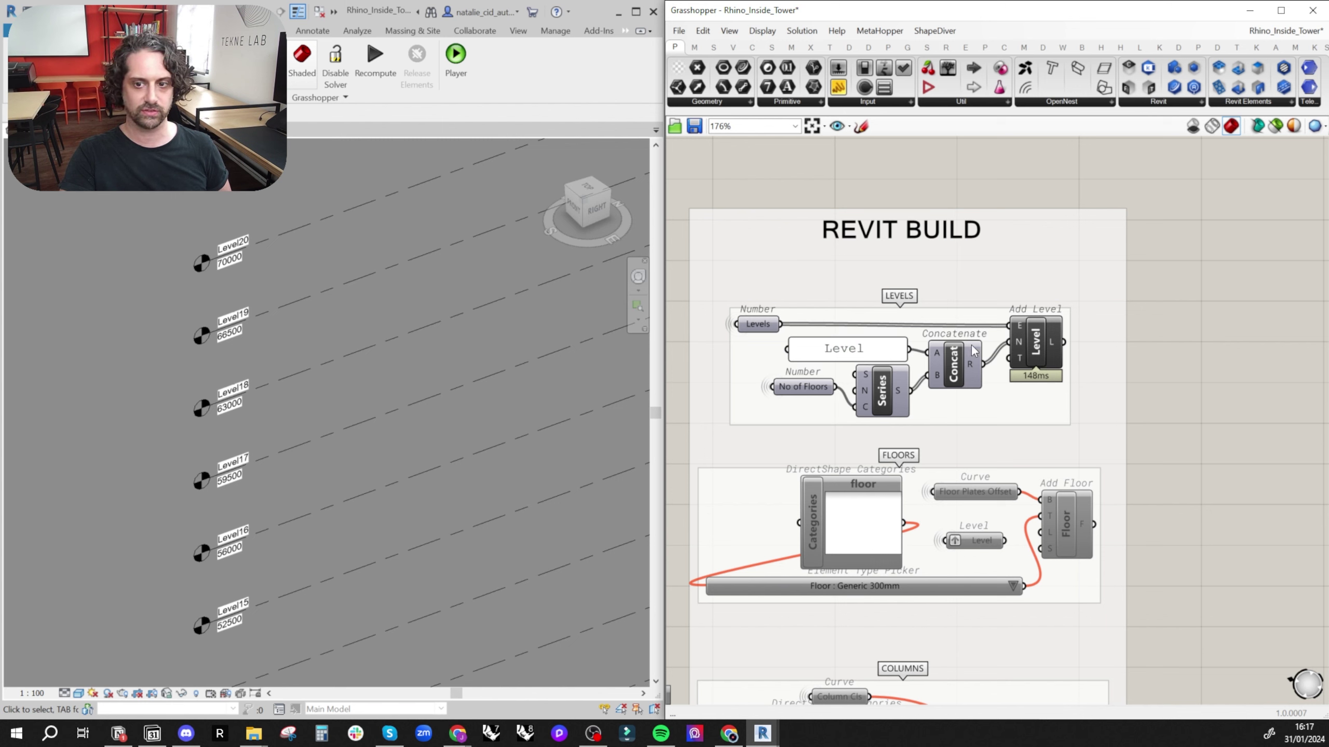
{"action": "double_click", "coordinate": [869, 350]}
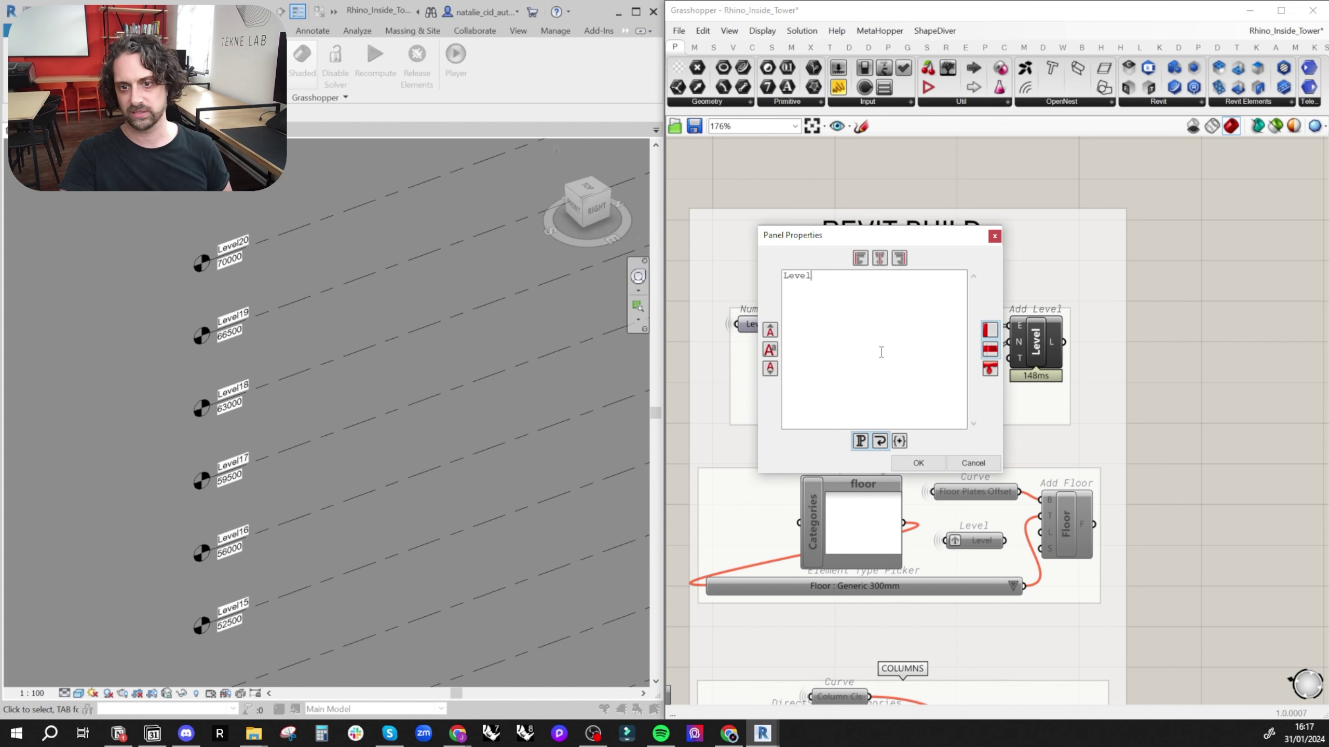
{"action": "type", "text": "L"}
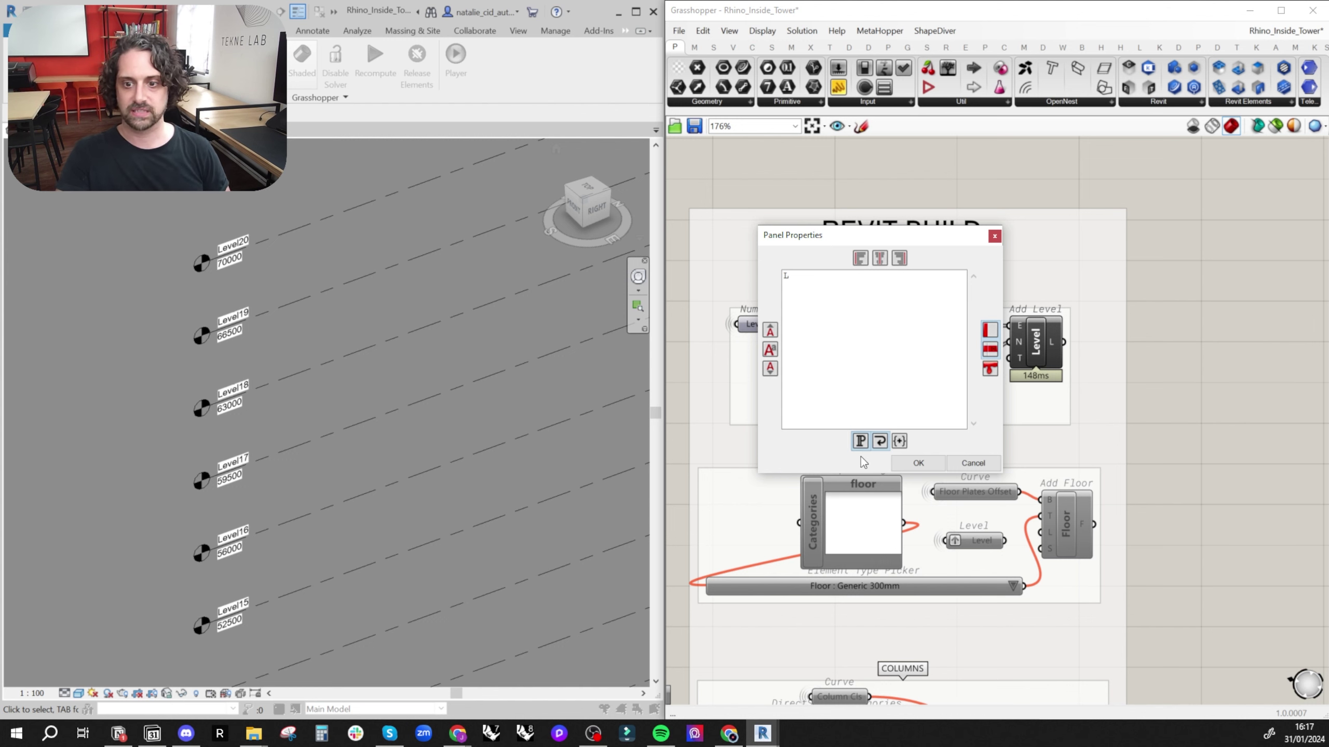
{"action": "left_click", "coordinate": [919, 462]}
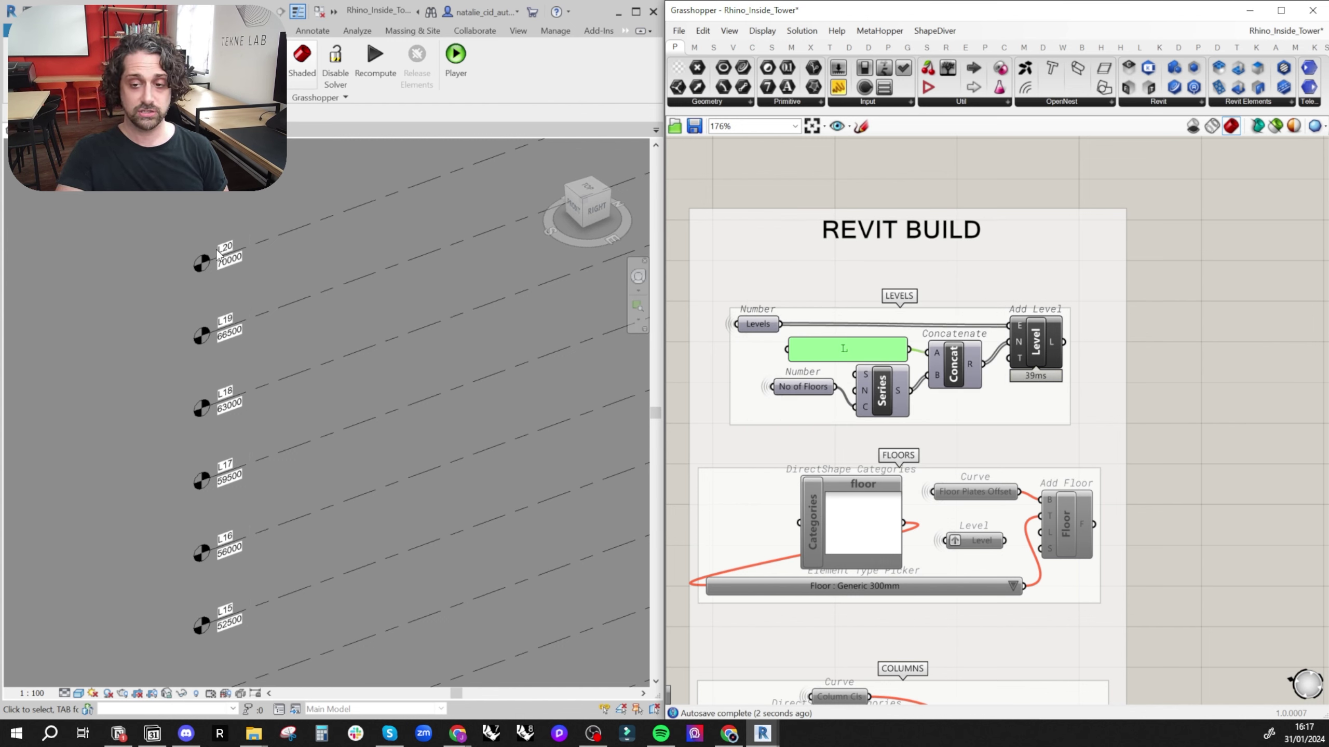
- Examine the Add Level output, the levels in Revit, and the Parameters and Setting Out Geometry groups of the definition
{"action": "left_click", "coordinate": [1050, 342]}
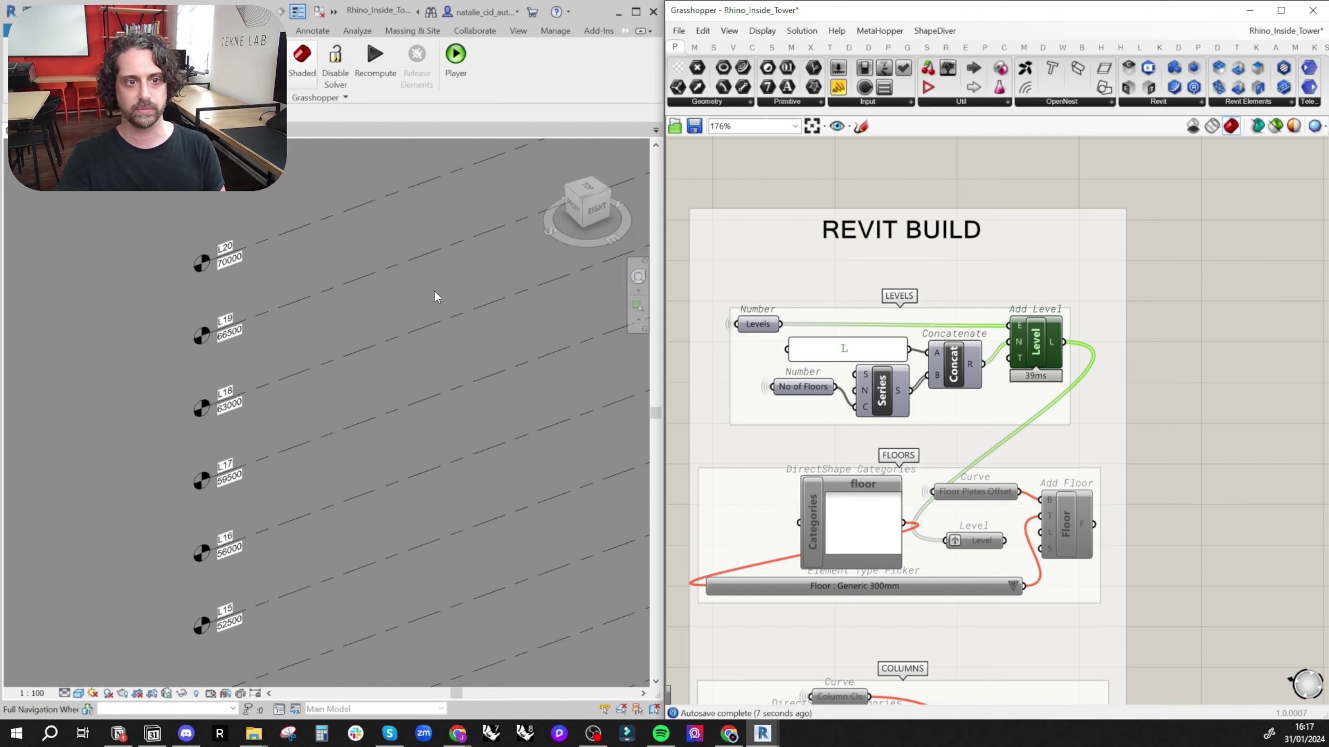
{"action": "scroll", "coordinate": [436, 294], "scroll_direction": "down", "scroll_amount": 1}
{"action": "scroll", "coordinate": [1046, 320], "scroll_direction": "down", "scroll_amount": 5}
{"action": "right_click_drag", "start_coordinate": [985, 314], "coordinate": [1166, 368]}
{"action": "scroll", "coordinate": [1165, 368], "scroll_direction": "down", "scroll_amount": 3}
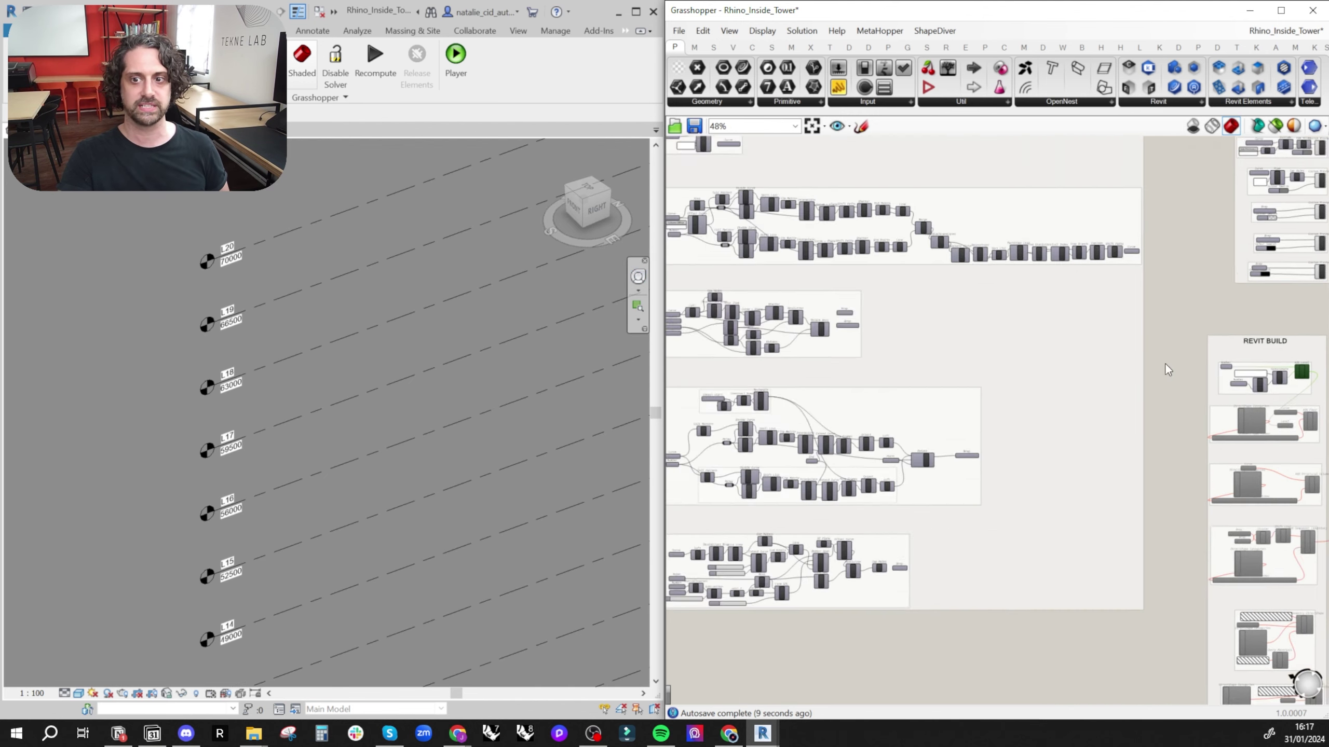
{"action": "right_click_drag", "start_coordinate": [785, 304], "coordinate": [976, 368]}
{"action": "scroll", "coordinate": [931, 298], "scroll_direction": "up", "scroll_amount": 3}
{"action": "right_click_drag", "start_coordinate": [1080, 500], "coordinate": [1001, 399]}
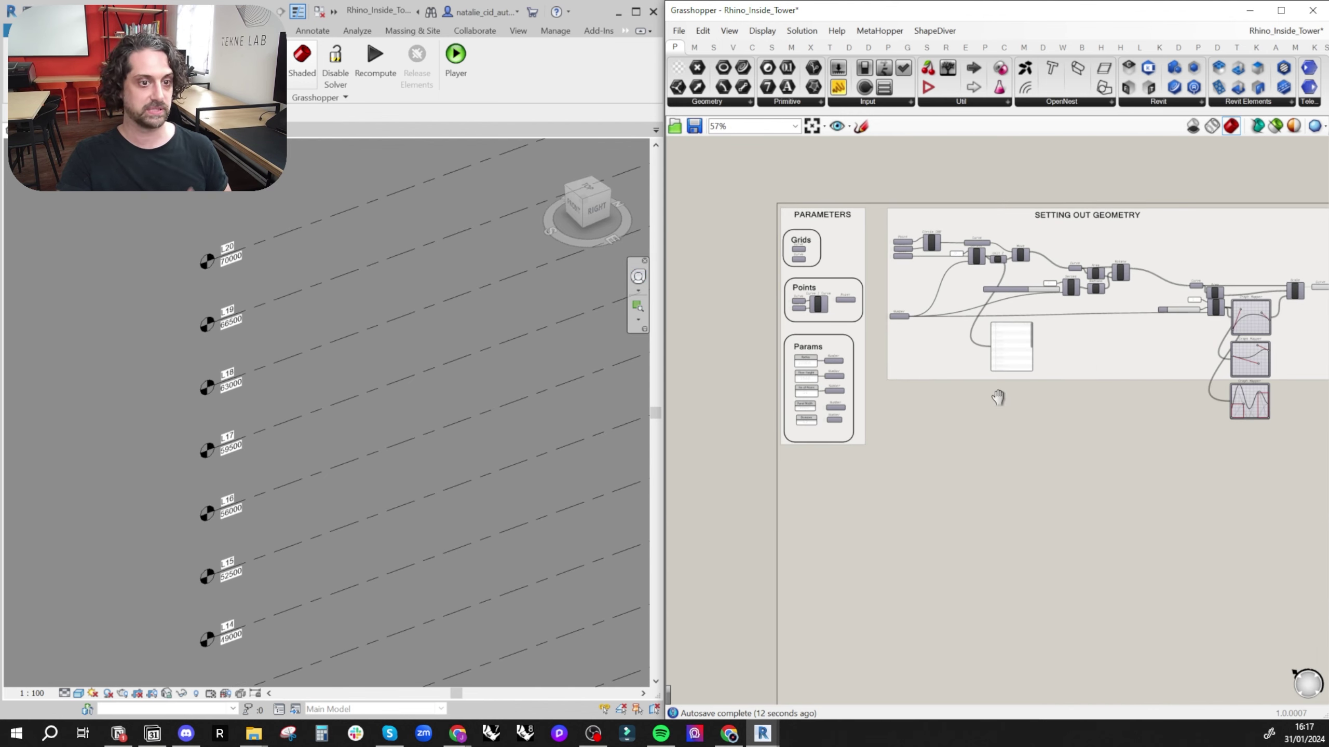
{"action": "scroll", "coordinate": [1038, 439], "scroll_direction": "down", "scroll_amount": 4}
{"action": "right_click_drag", "start_coordinate": [1319, 490], "coordinate": [1086, 467]}
{"action": "right_click_drag", "start_coordinate": [1324, 458], "coordinate": [970, 413]}
{"action": "scroll", "coordinate": [941, 434], "scroll_direction": "up", "scroll_amount": 7}
{"action": "scroll", "coordinate": [325, 390], "scroll_direction": "down", "scroll_amount": 6}
{"action": "scroll", "coordinate": [413, 517], "scroll_direction": "up", "scroll_amount": 2}
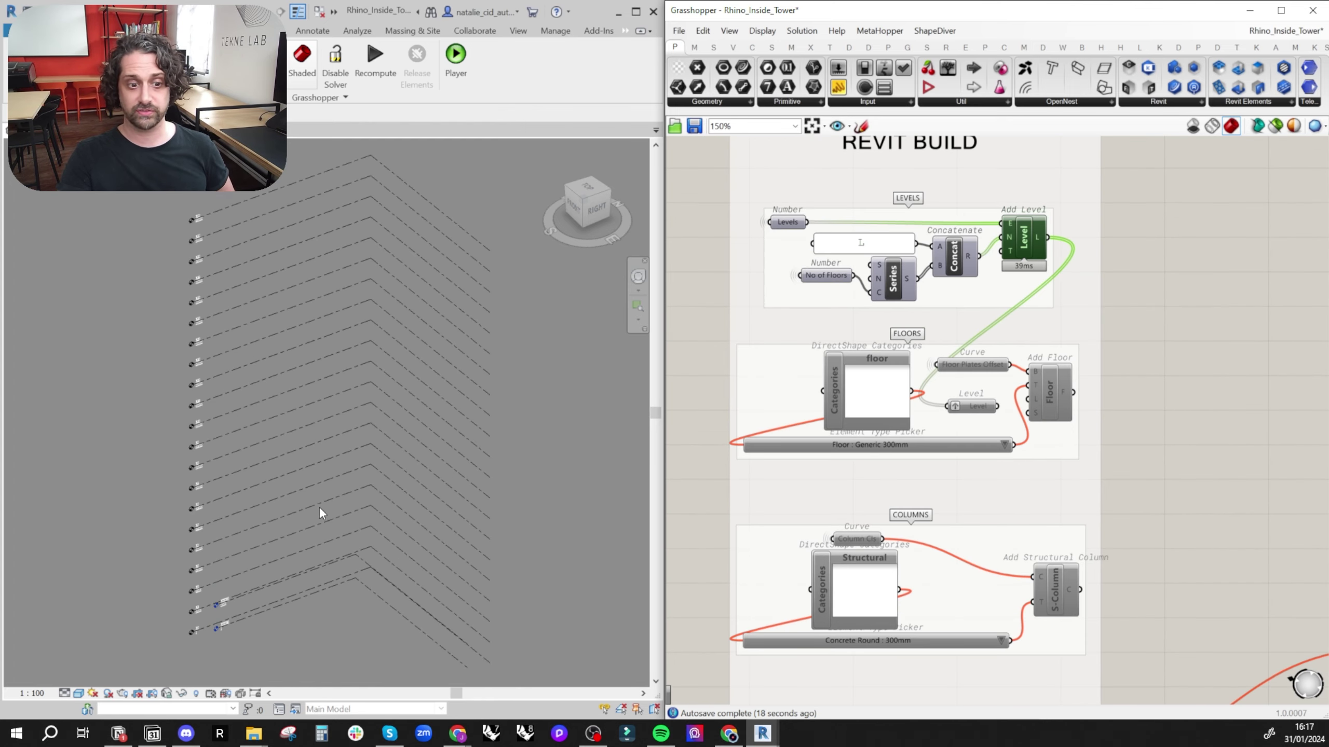
- Enable the Floors group of the Revit Build to generate the tower's floors in Revit
{"action": "left_click_drag", "start_coordinate": [1171, 349], "coordinate": [711, 474]}
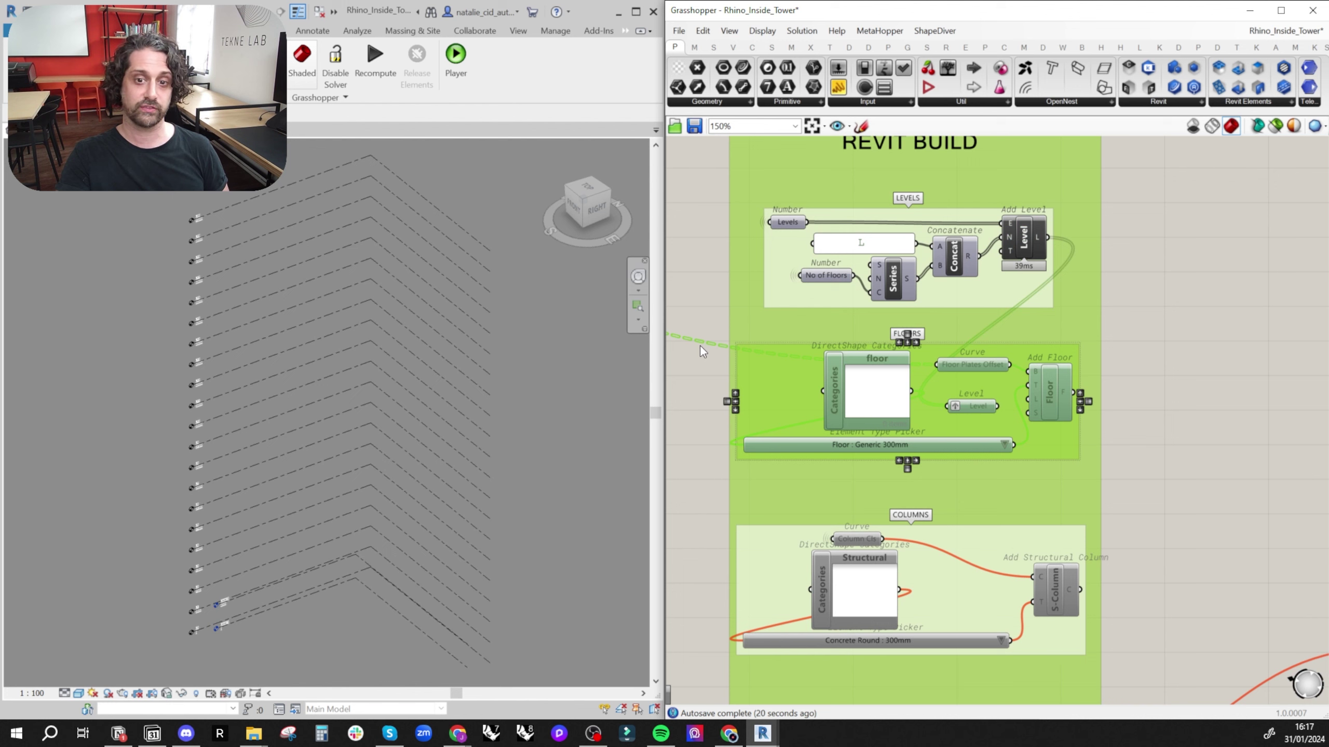
{"action": "right_click", "coordinate": [698, 306]}
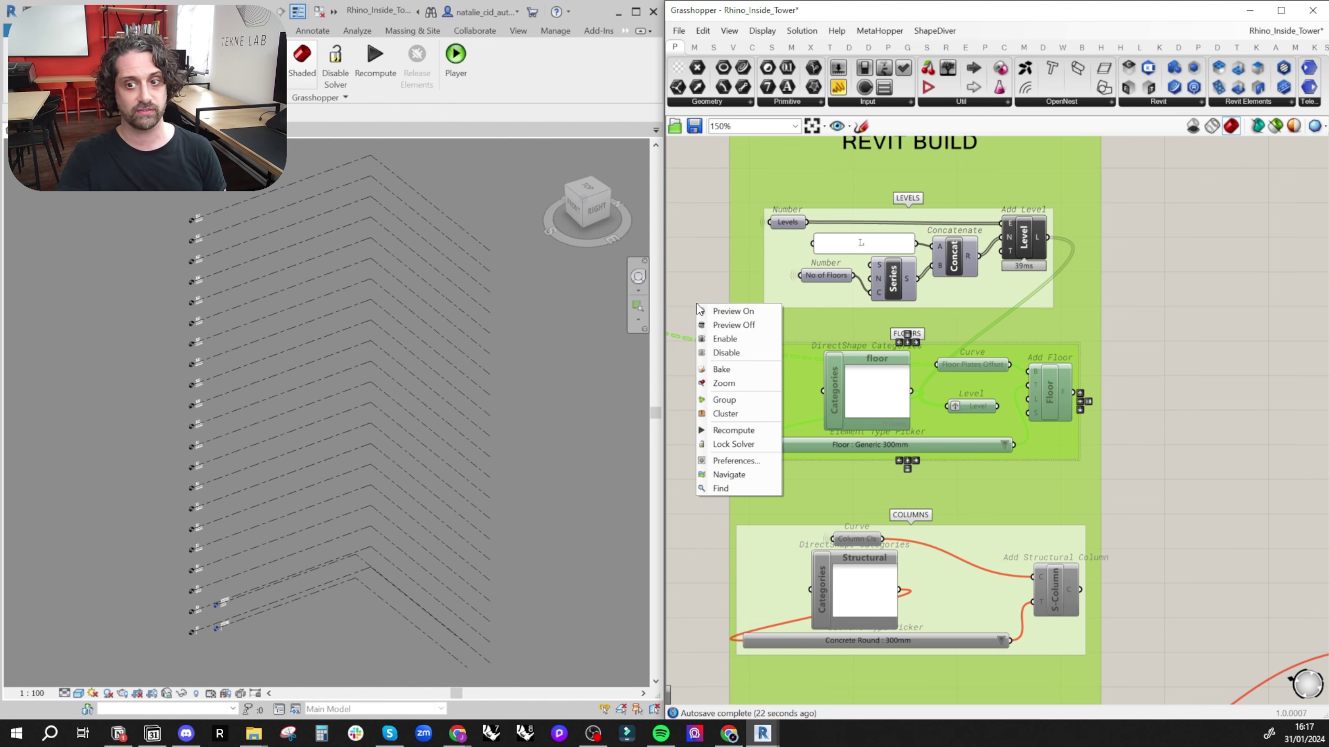
{"action": "right_click", "coordinate": [705, 274]}
{"action": "left_click", "coordinate": [730, 310]}
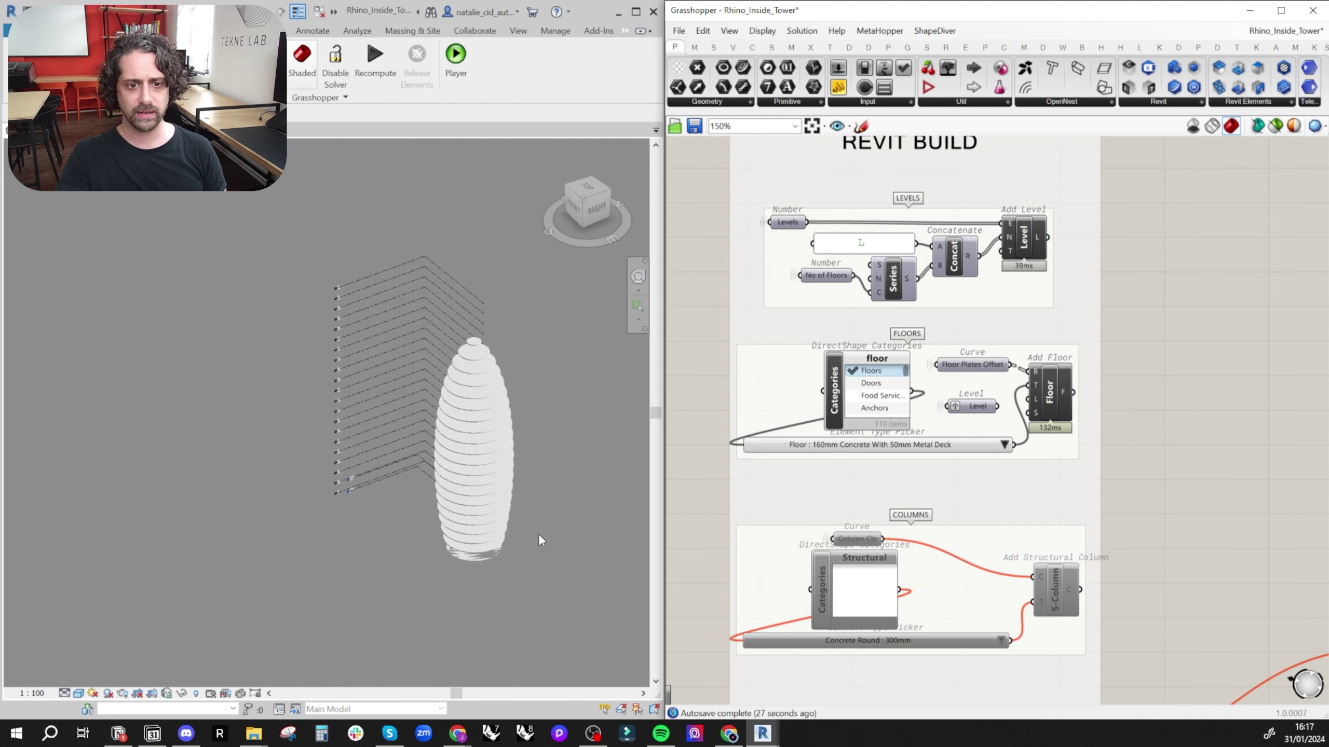
{"action": "scroll", "coordinate": [540, 540], "scroll_direction": "up", "scroll_amount": 3}
- Select the Floor Plates Offset curve in the Floors group and view its outlines in Rhino with Grasshopper alongside
{"action": "left_click", "coordinate": [994, 365]}
{"action": "left_click_drag", "start_coordinate": [1058, 13], "coordinate": [682, 197]}
{"action": "left_click", "coordinate": [844, 313]}
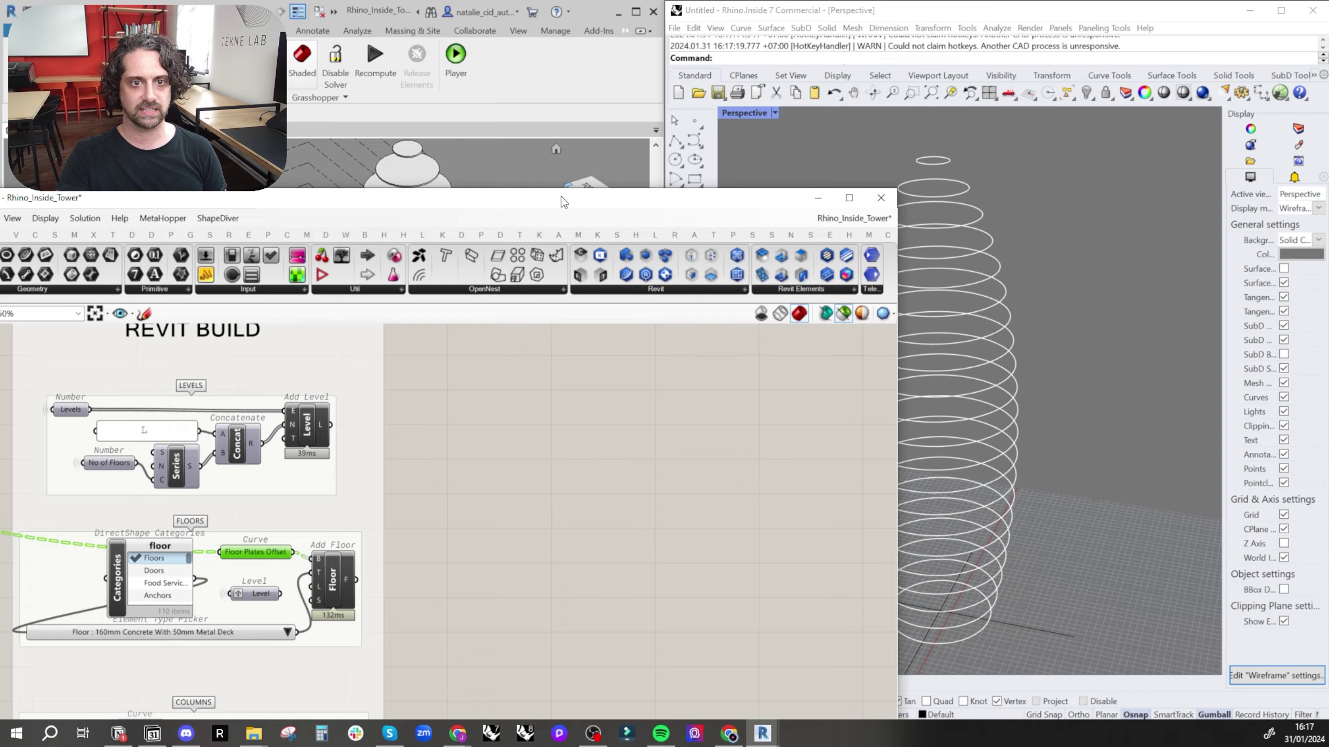
{"action": "key", "text": "super+Left"}
{"action": "left_click", "coordinate": [505, 347]}
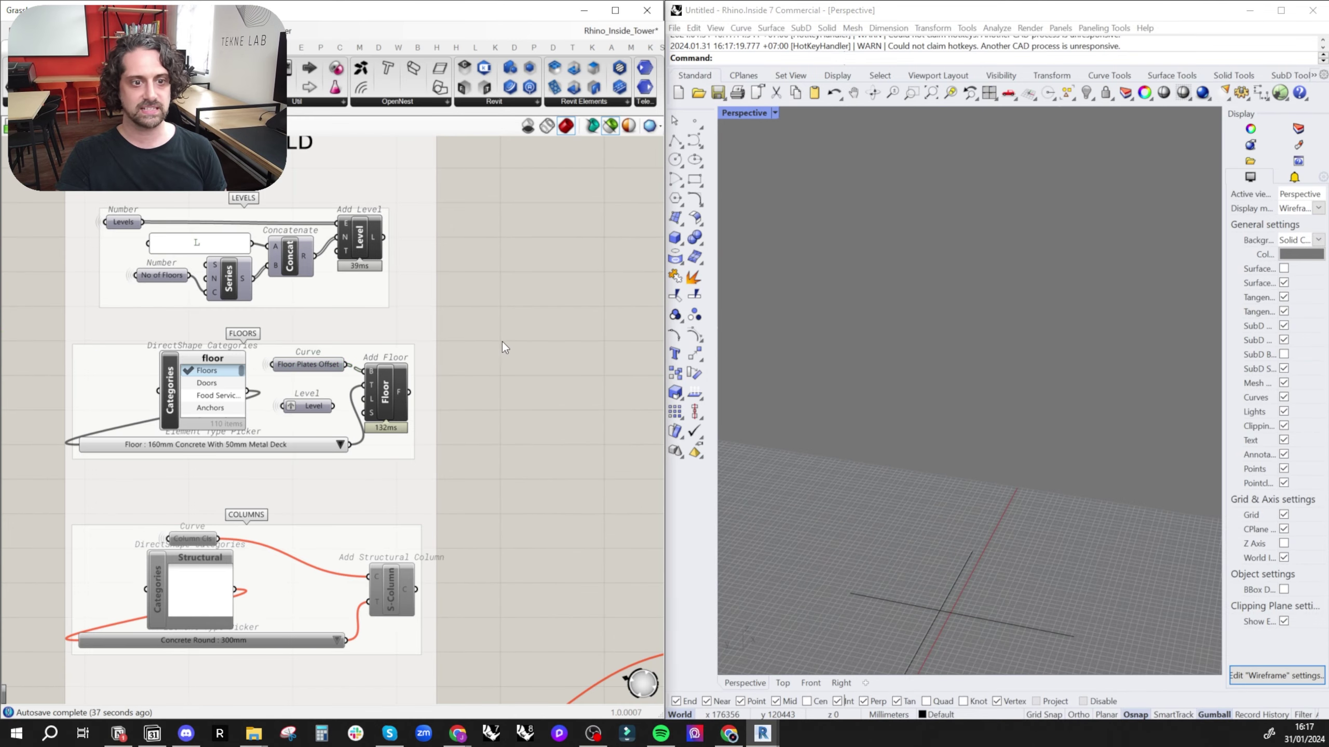
{"action": "left_click", "coordinate": [310, 366]}
{"action": "scroll", "coordinate": [316, 365], "scroll_direction": "down", "scroll_amount": 8}
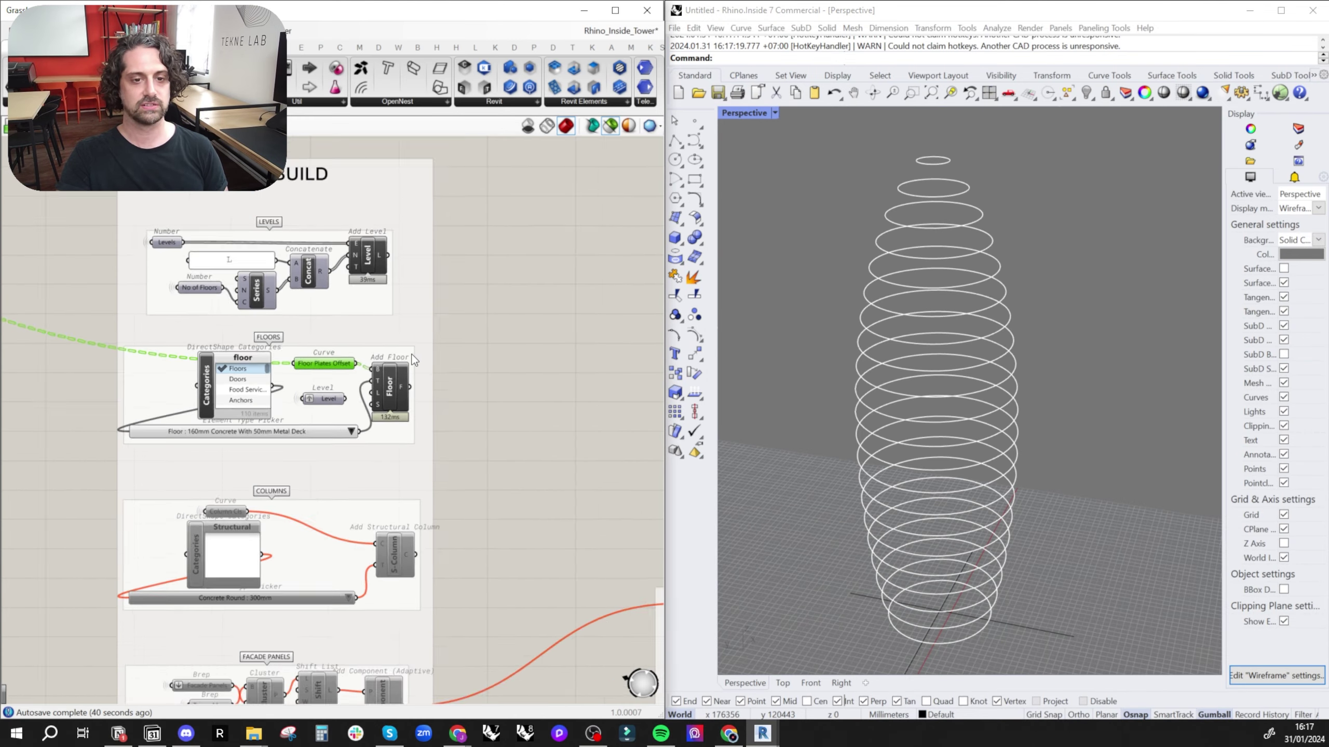
{"action": "scroll", "coordinate": [410, 373], "scroll_direction": "up", "scroll_amount": 8}
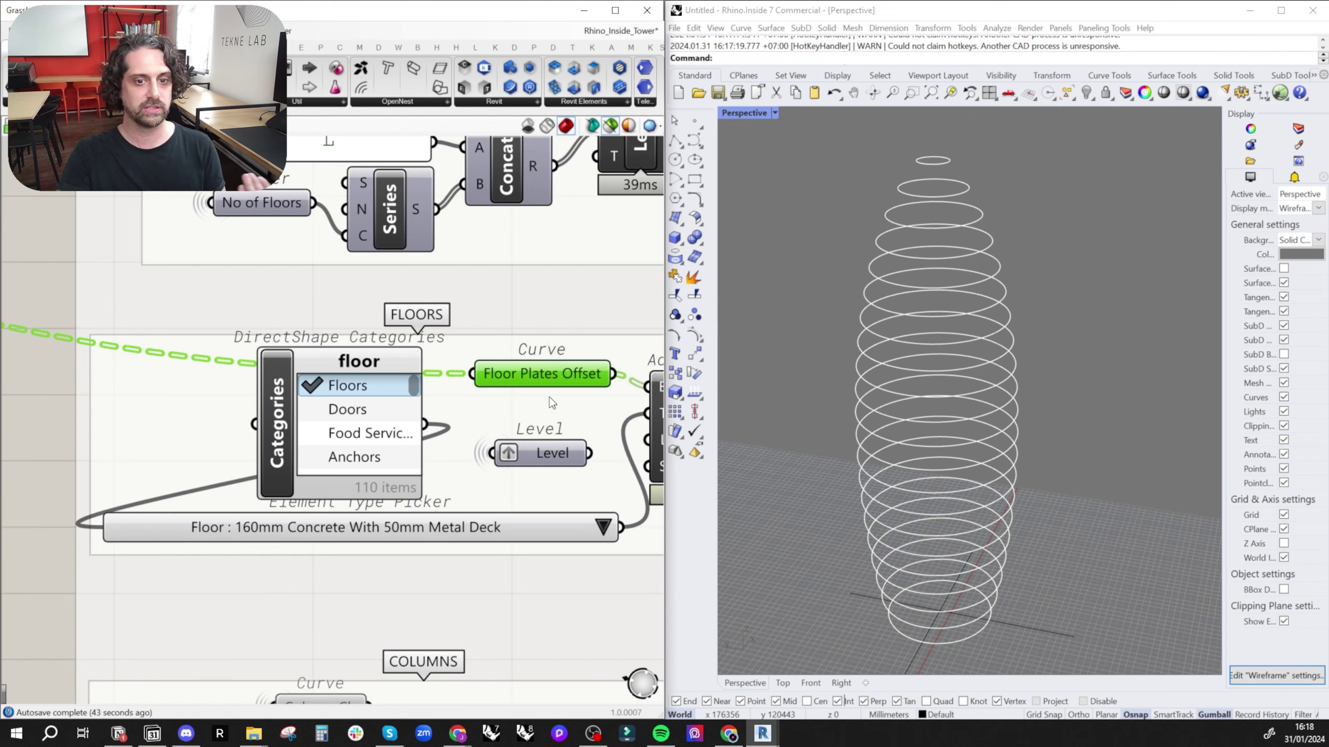
{"action": "right_click_drag", "start_coordinate": [543, 335], "coordinate": [425, 331]}
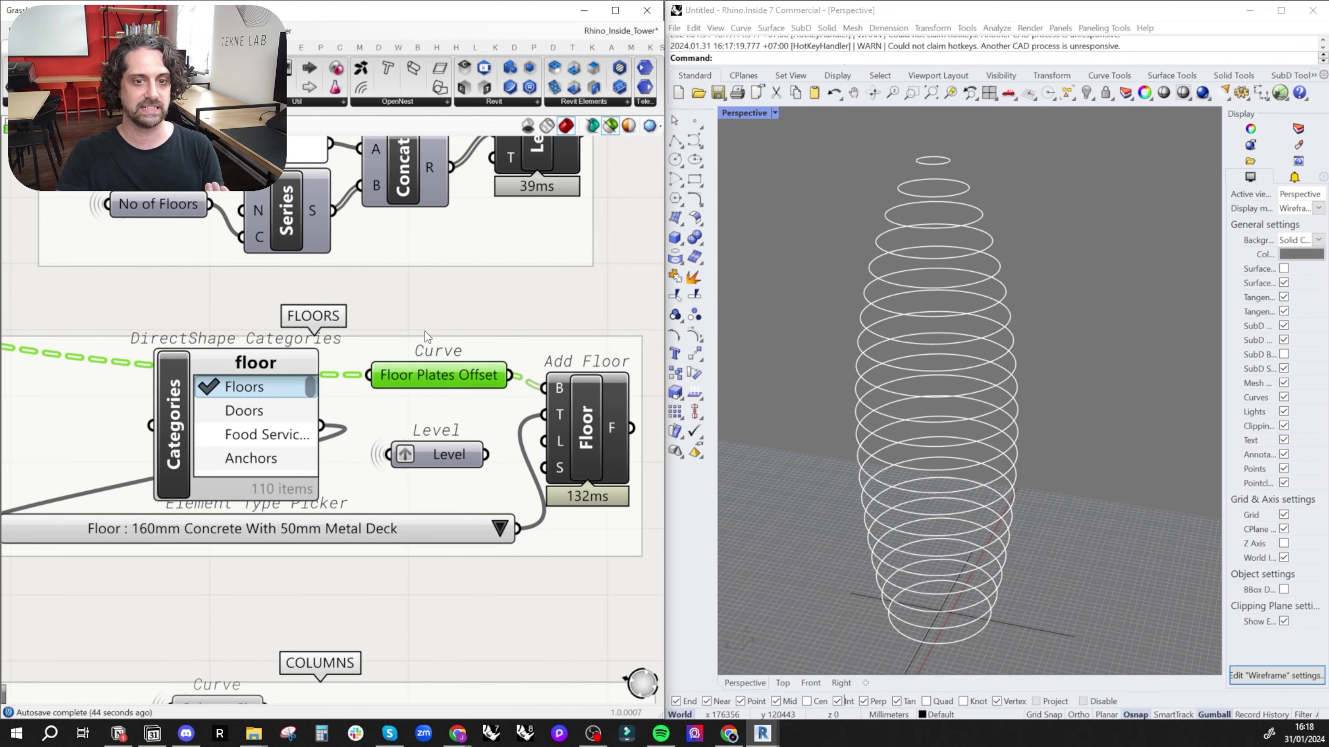
- Move the floor DirectShape Categories component away from the Floor Plates Offset curve and review the floor types in the Element Type Picker
{"action": "scroll", "coordinate": [439, 368], "scroll_direction": "down", "scroll_amount": 2}
{"action": "left_click", "coordinate": [543, 423]}
{"action": "scroll", "coordinate": [292, 377], "scroll_direction": "up", "scroll_amount": 2}
{"action": "left_click_drag", "start_coordinate": [314, 374], "coordinate": [258, 342]}
{"action": "left_click", "coordinate": [559, 523]}
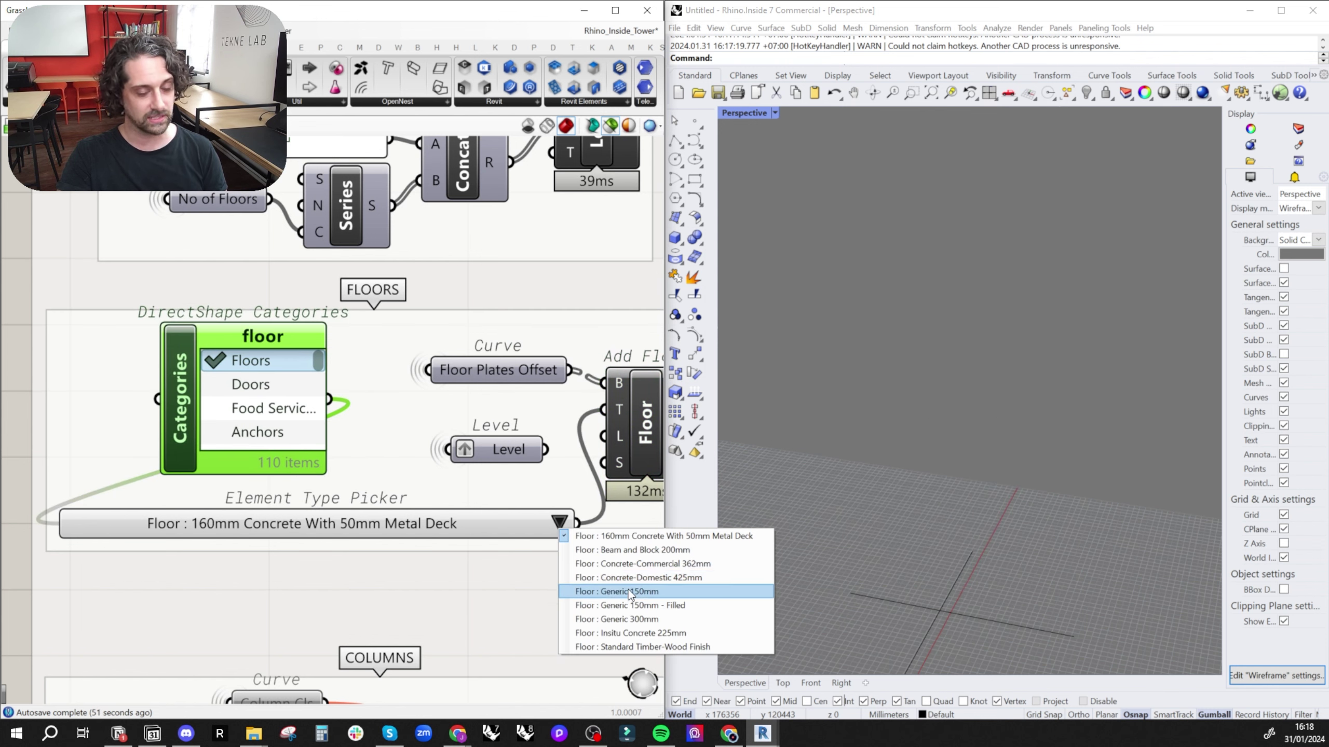
{"action": "left_click_drag", "start_coordinate": [314, 317], "coordinate": [313, 311]}
{"action": "left_click", "coordinate": [239, 341]}
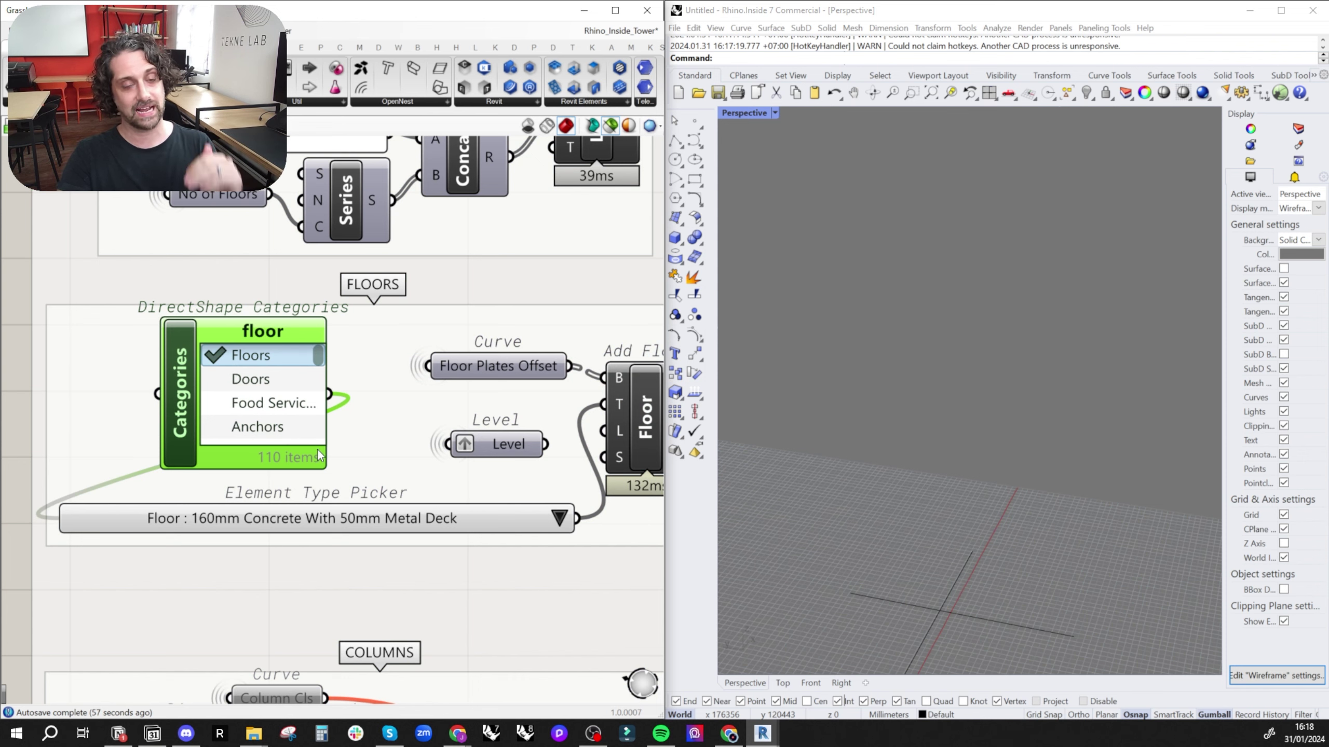
{"action": "scroll", "coordinate": [412, 469], "scroll_direction": "down", "scroll_amount": 2}
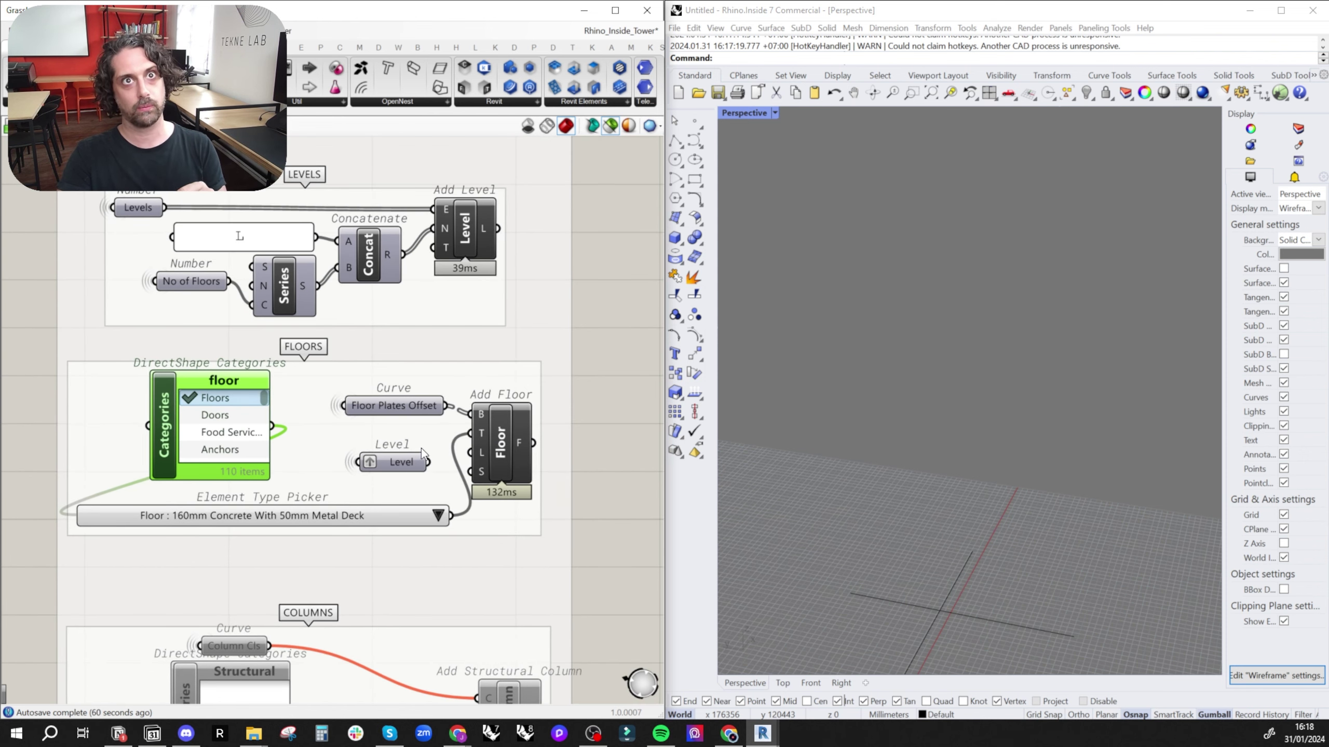
- Shrink the Grasshopper window to uncover the floors in Revit, and extend its height again
{"action": "left_click_drag", "start_coordinate": [338, 14], "coordinate": [2, 2]}
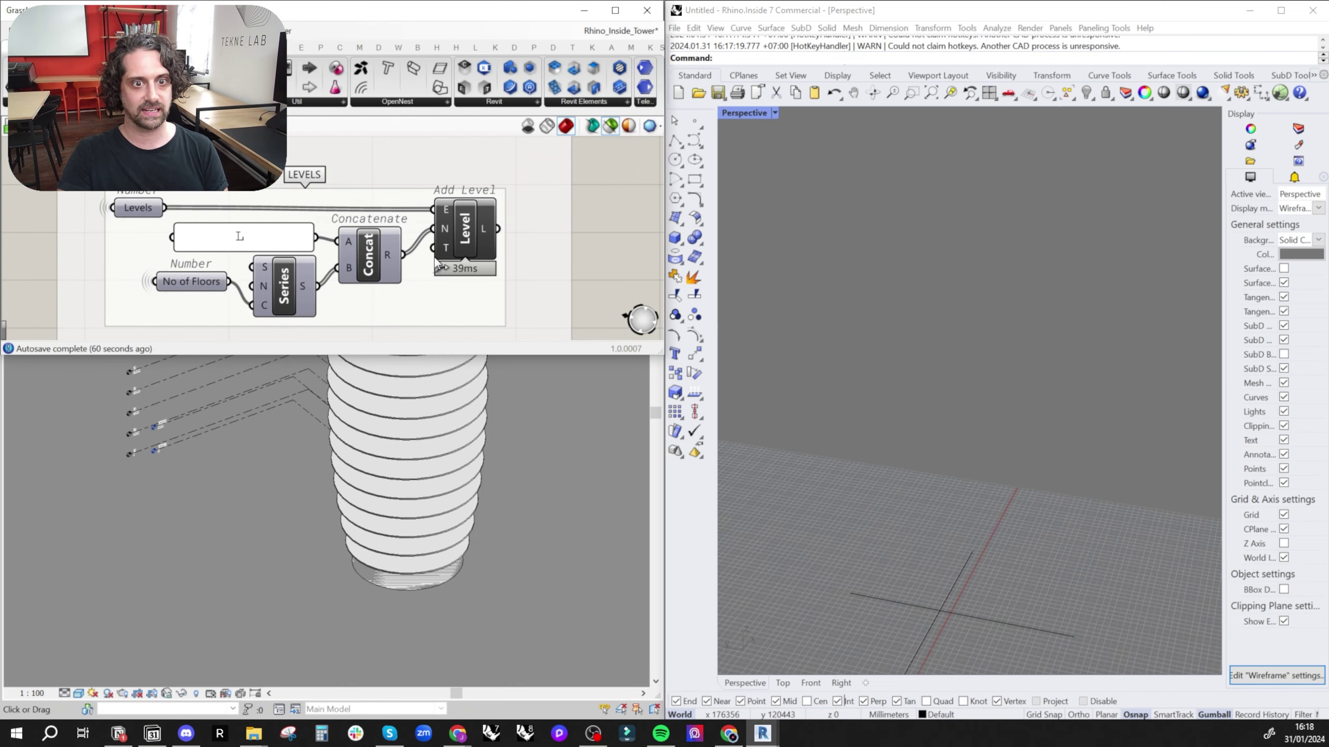
{"action": "double_click", "coordinate": [417, 356]}
{"action": "mouse_move", "coordinate": [402, 412]}
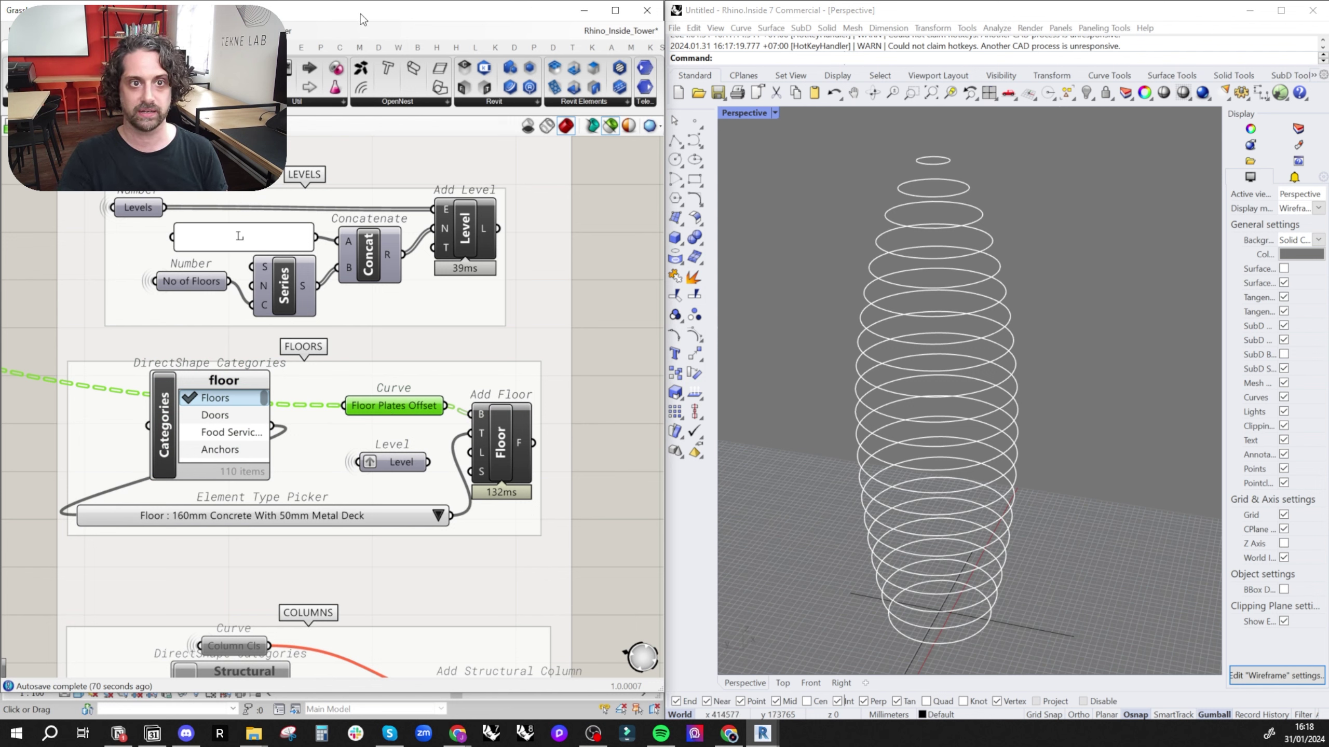
- Dock the Grasshopper window beside Revit and change the floor type in the Element Type Picker to Beam and Block 200mm
{"action": "left_click_drag", "start_coordinate": [360, 13], "coordinate": [1327, 182]}
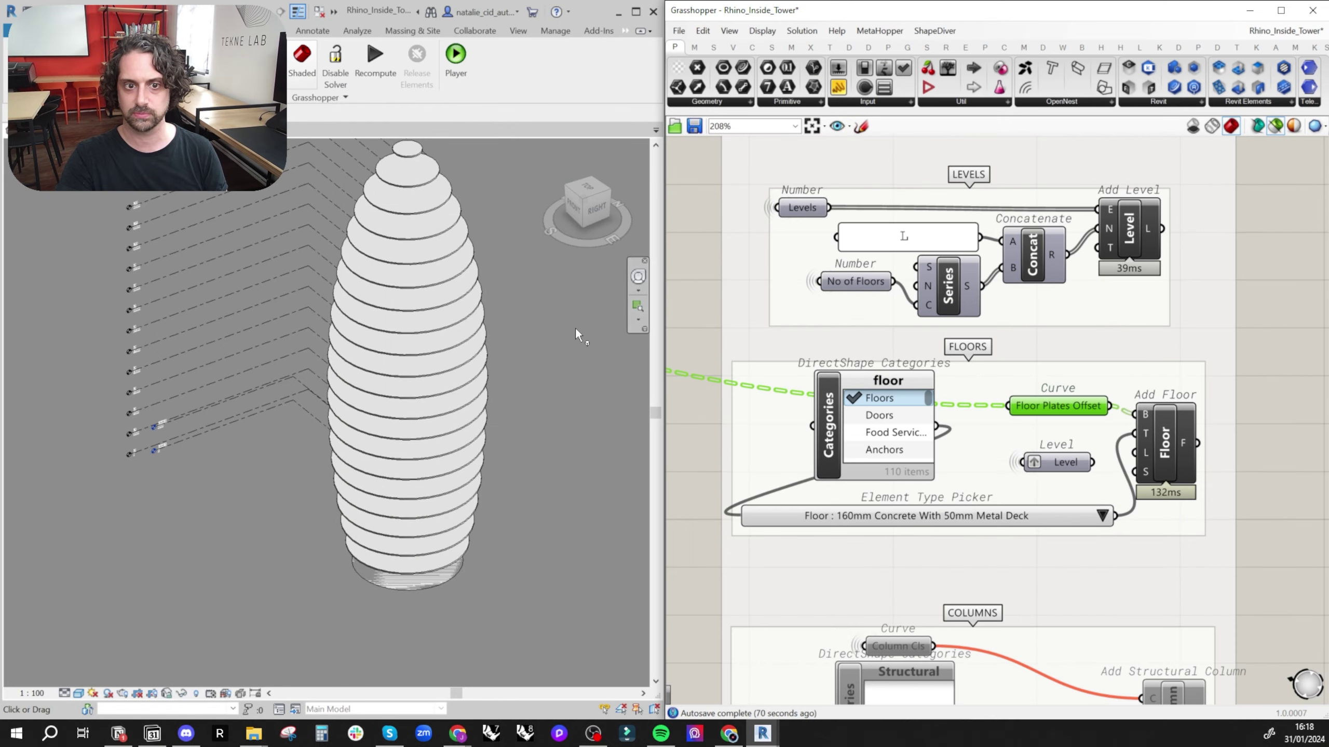
{"action": "left_click", "coordinate": [1103, 517]}
{"action": "left_click", "coordinate": [1143, 539]}
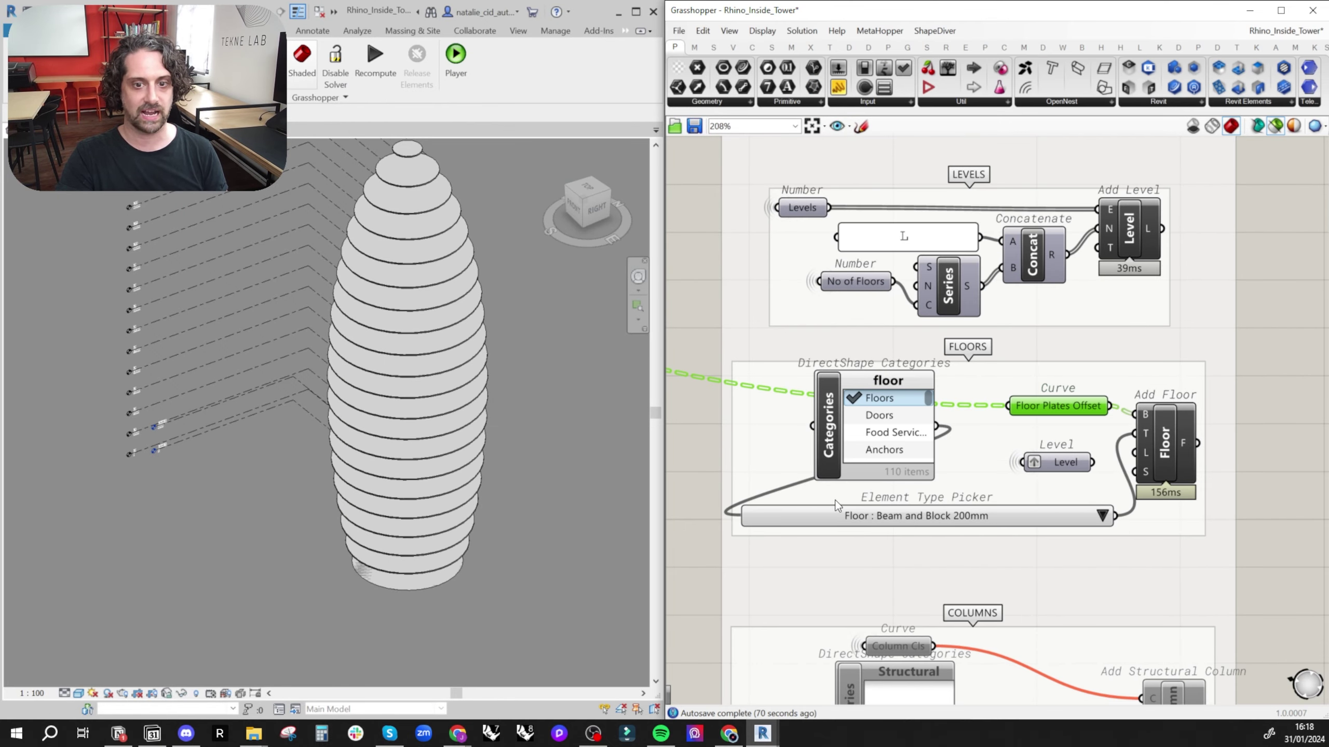
- Set the floor type in the Floors group to 160mm Concrete With 50mm Metal Deck
{"action": "left_click", "coordinate": [1120, 518]}
{"action": "left_click", "coordinate": [1151, 523]}
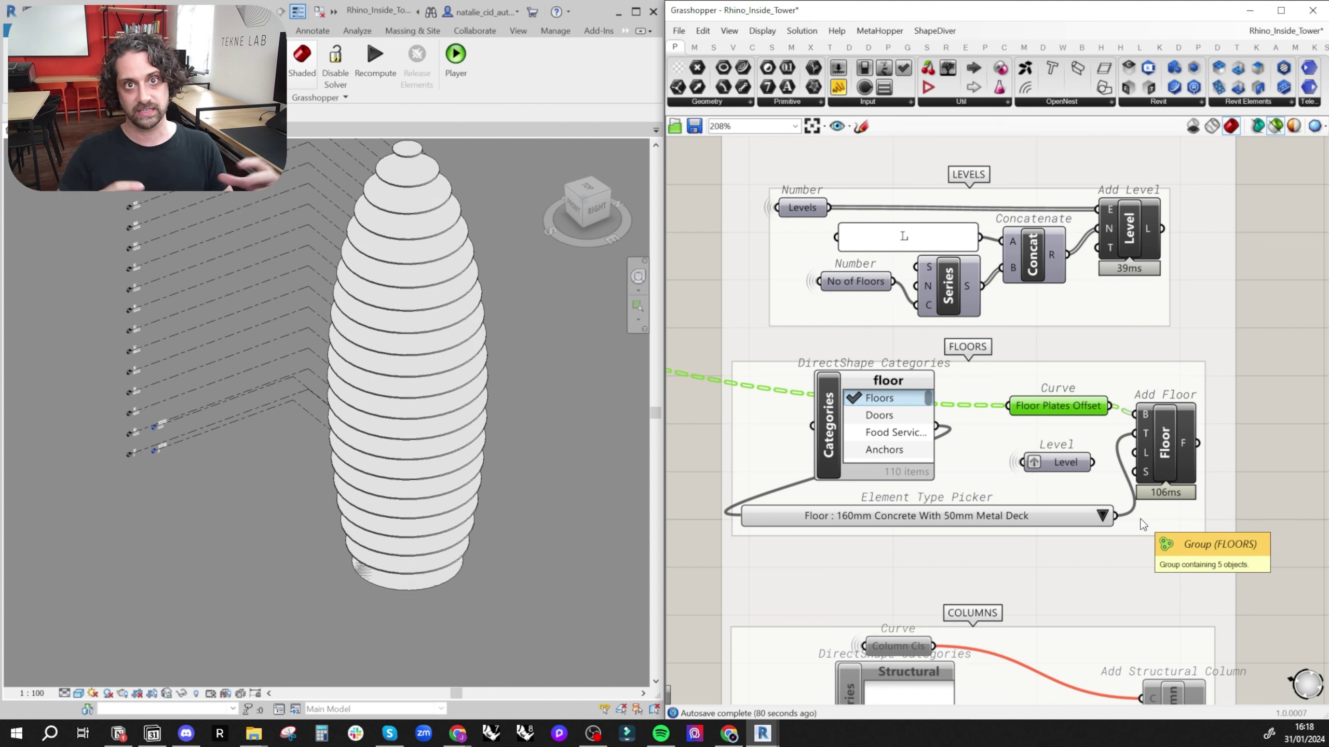
{"action": "scroll", "coordinate": [365, 475], "scroll_direction": "down", "scroll_amount": 5}
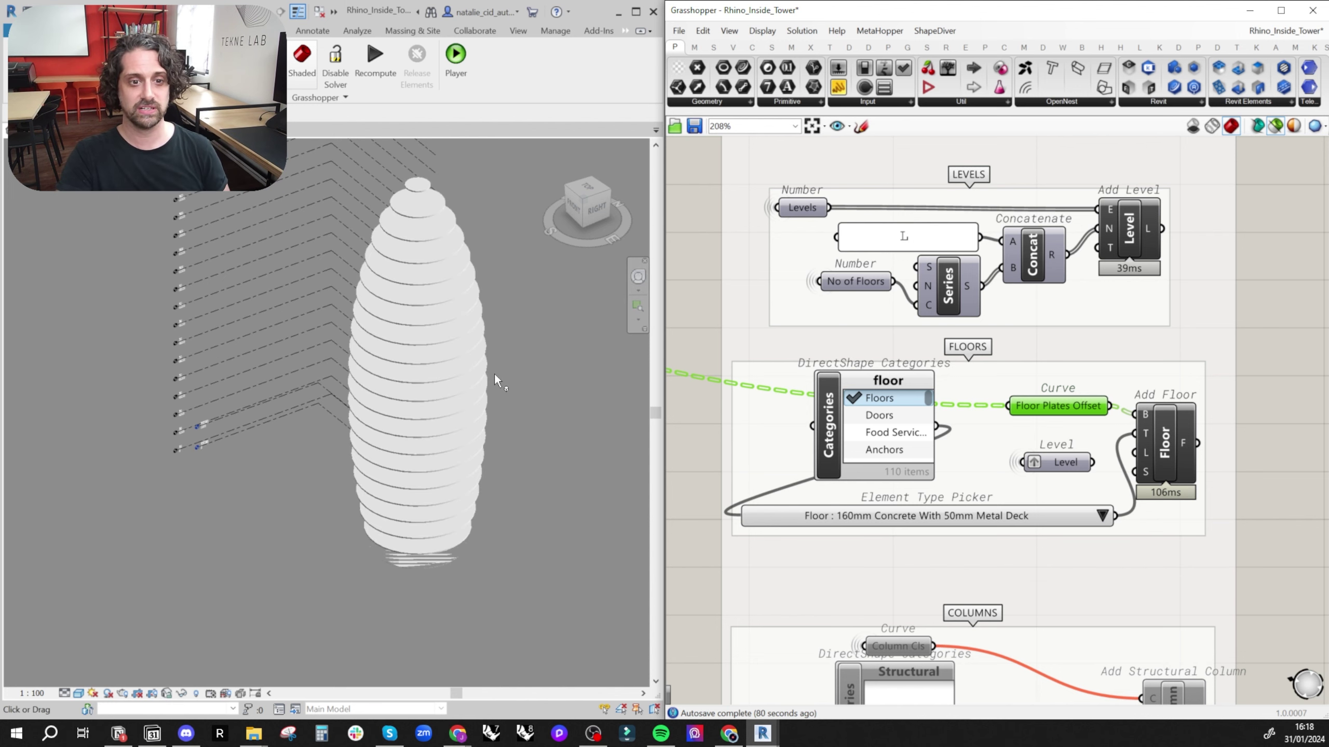
- Enable the Columns group to generate the tower's structural columns in Revit
{"action": "left_click", "coordinate": [1236, 391]}
{"action": "right_click_drag", "start_coordinate": [1149, 522], "coordinate": [1193, 262]}
{"action": "left_click_drag", "start_coordinate": [1219, 299], "coordinate": [698, 541]}
{"action": "right_click", "coordinate": [684, 333]}
{"action": "left_click", "coordinate": [713, 369]}
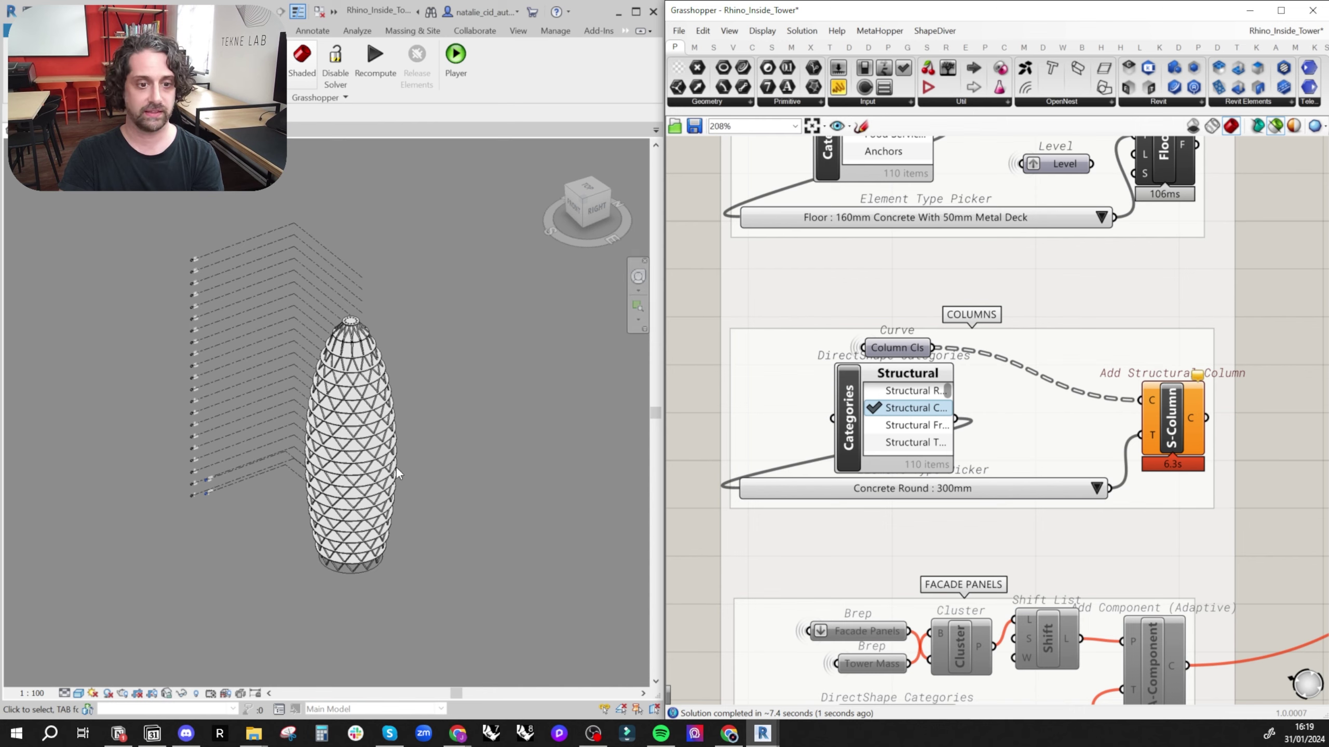
- Select one diagonal structural column in Revit, and view the Column Cls centreline curves in Rhino with Grasshopper alongside
{"action": "scroll", "coordinate": [382, 450], "scroll_direction": "up", "scroll_amount": 6}
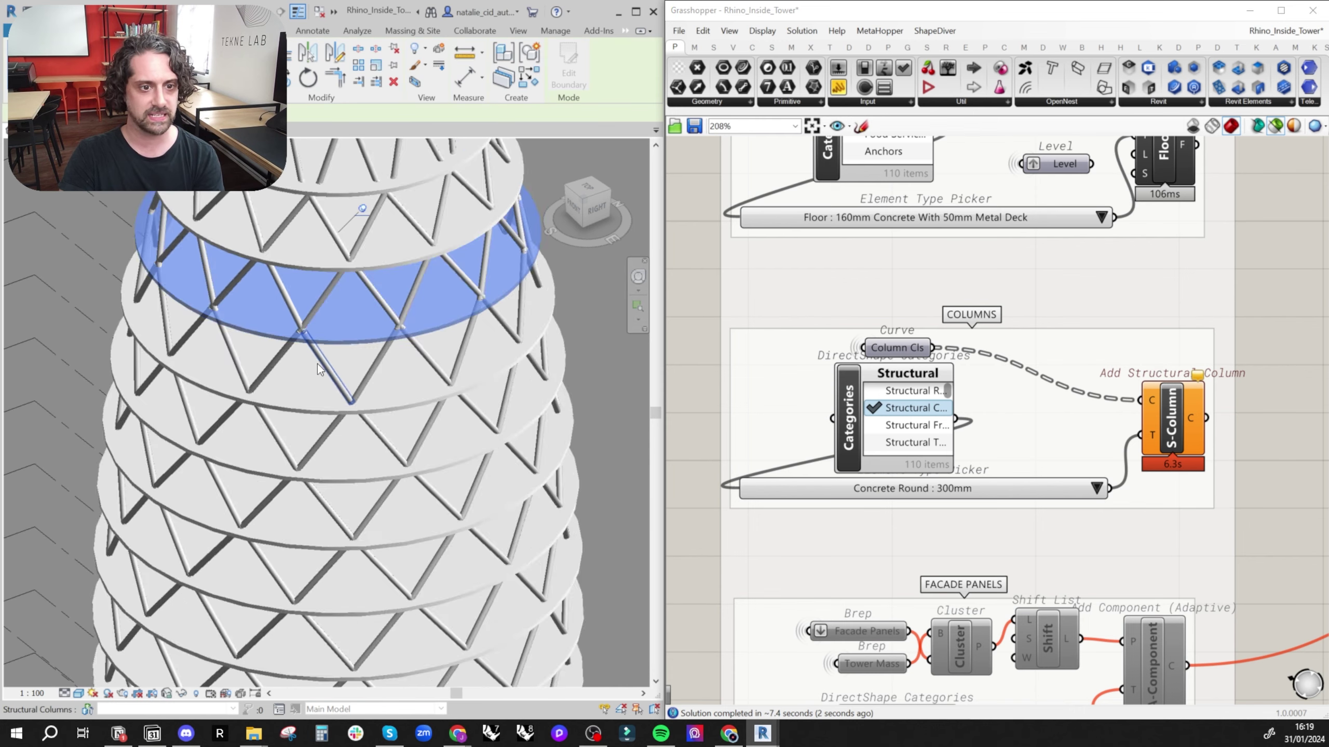
{"action": "left_click", "coordinate": [325, 363]}
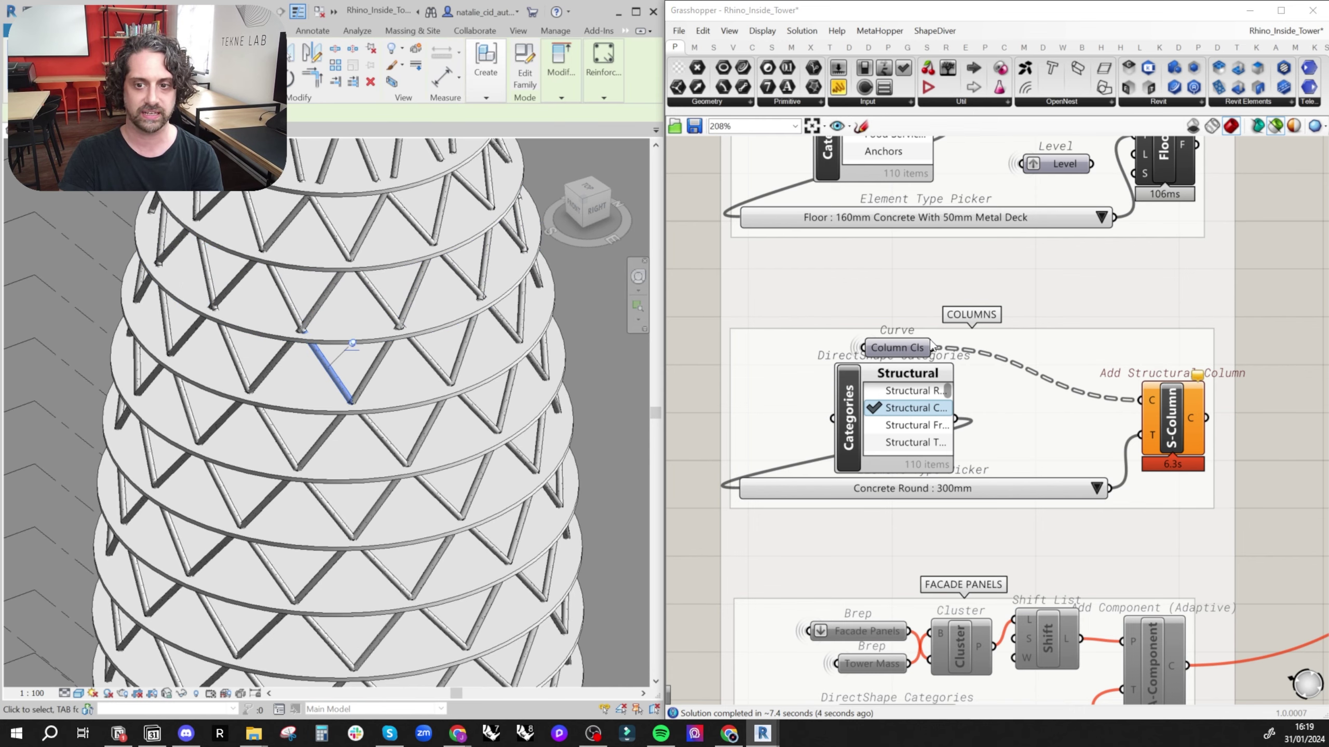
{"action": "left_click_drag", "start_coordinate": [978, 11], "coordinate": [317, 52]}
{"action": "left_click", "coordinate": [231, 387]}
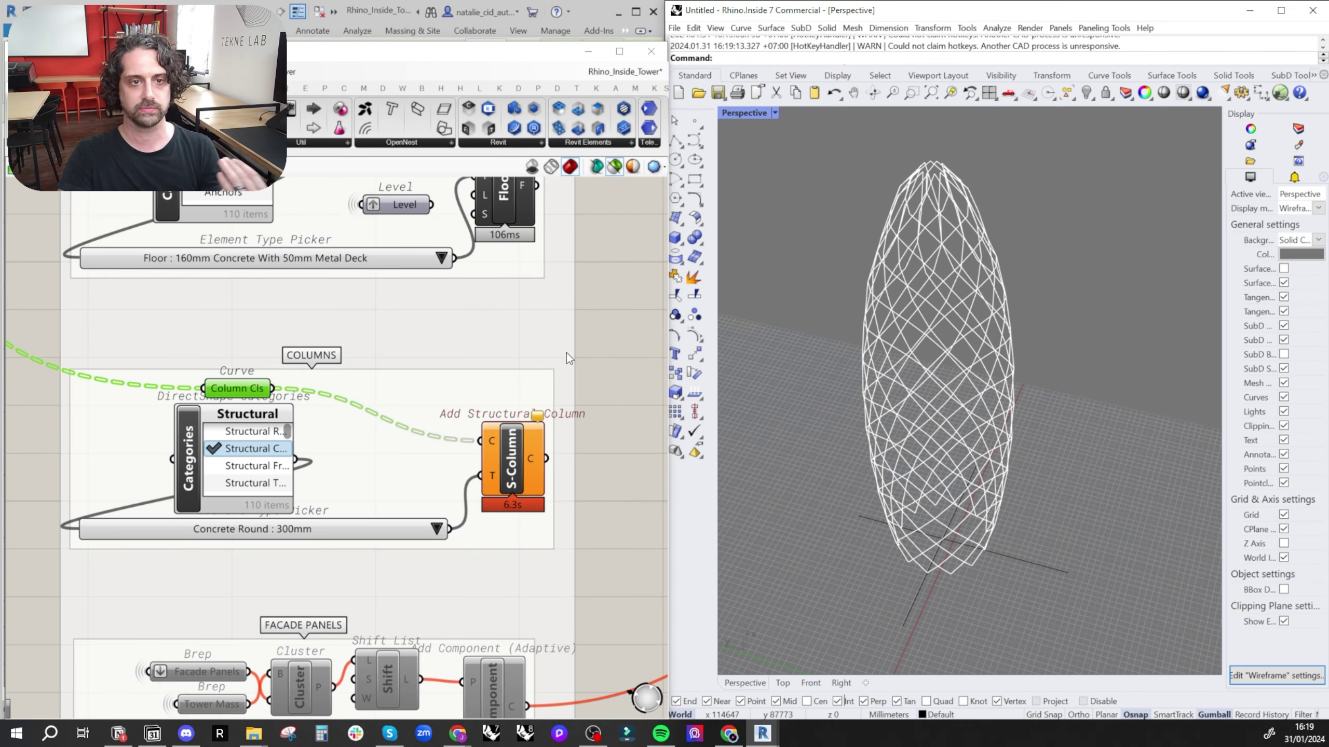
- Dock Grasshopper beside Revit, examine the columns on the whole tower and review the column types in the Element Type Picker
{"action": "left_click_drag", "start_coordinate": [290, 54], "coordinate": [1327, 220]}
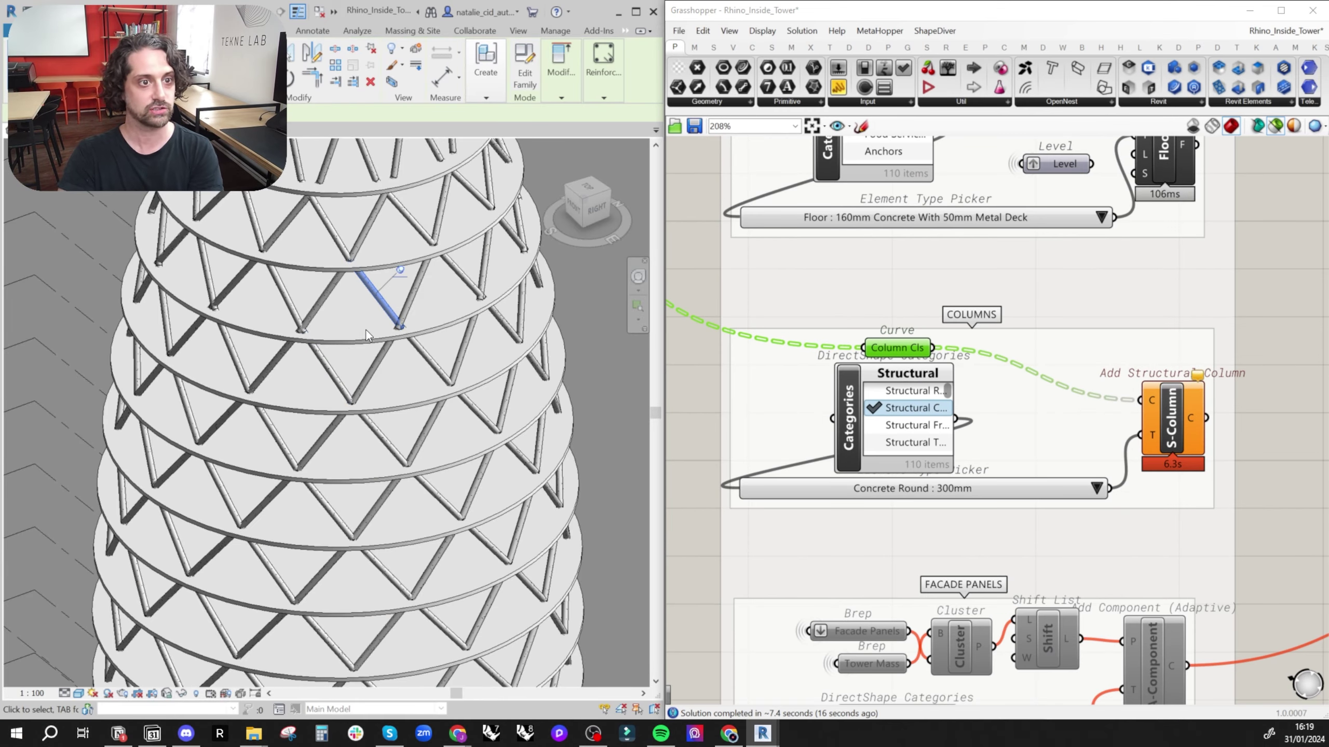
{"action": "scroll", "coordinate": [355, 306], "scroll_direction": "down", "scroll_amount": 5}
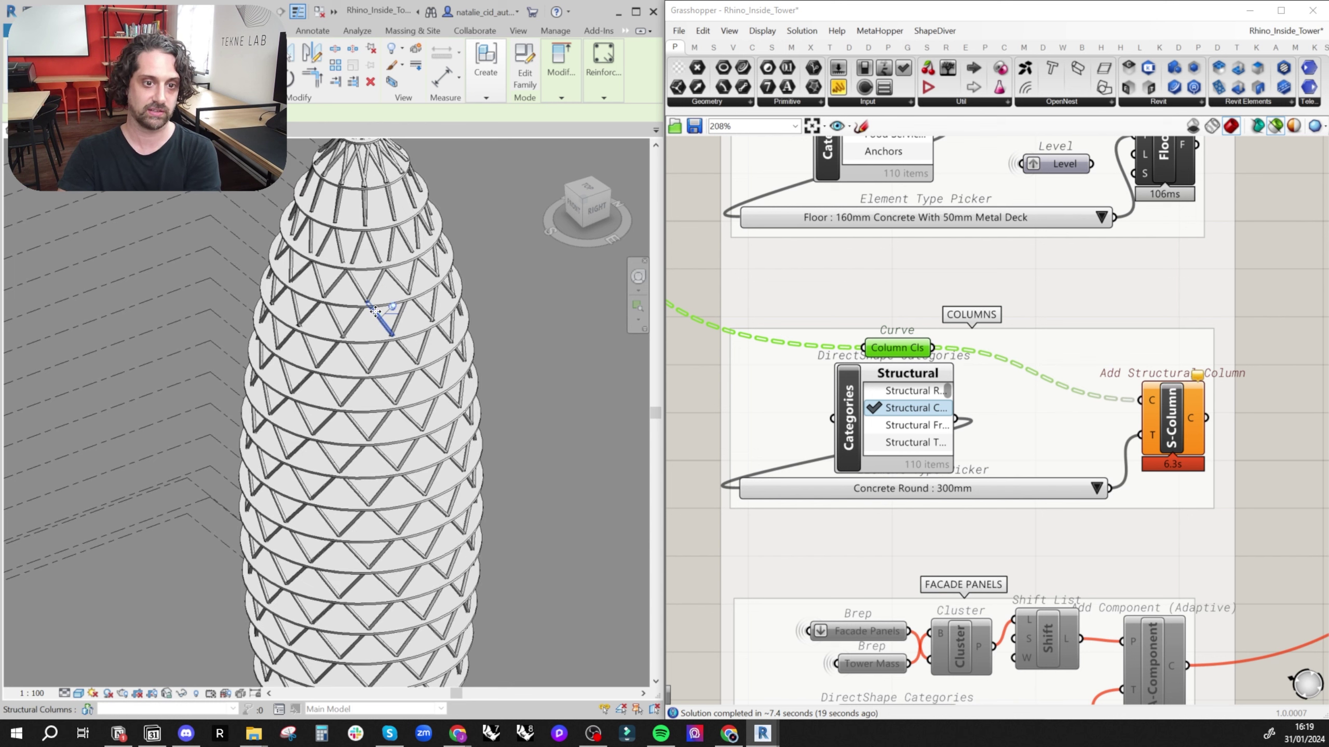
{"action": "scroll", "coordinate": [381, 308], "scroll_direction": "down", "scroll_amount": 3}
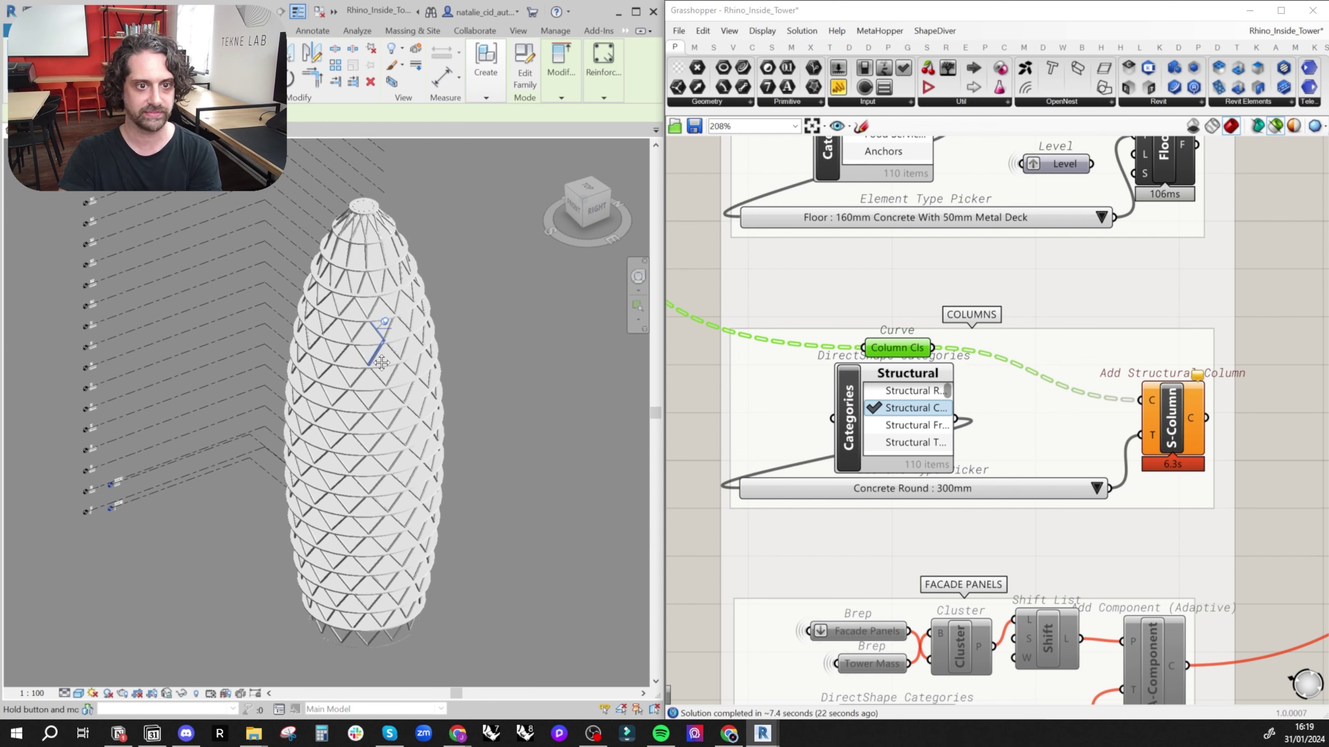
{"action": "left_click", "coordinate": [1095, 490]}
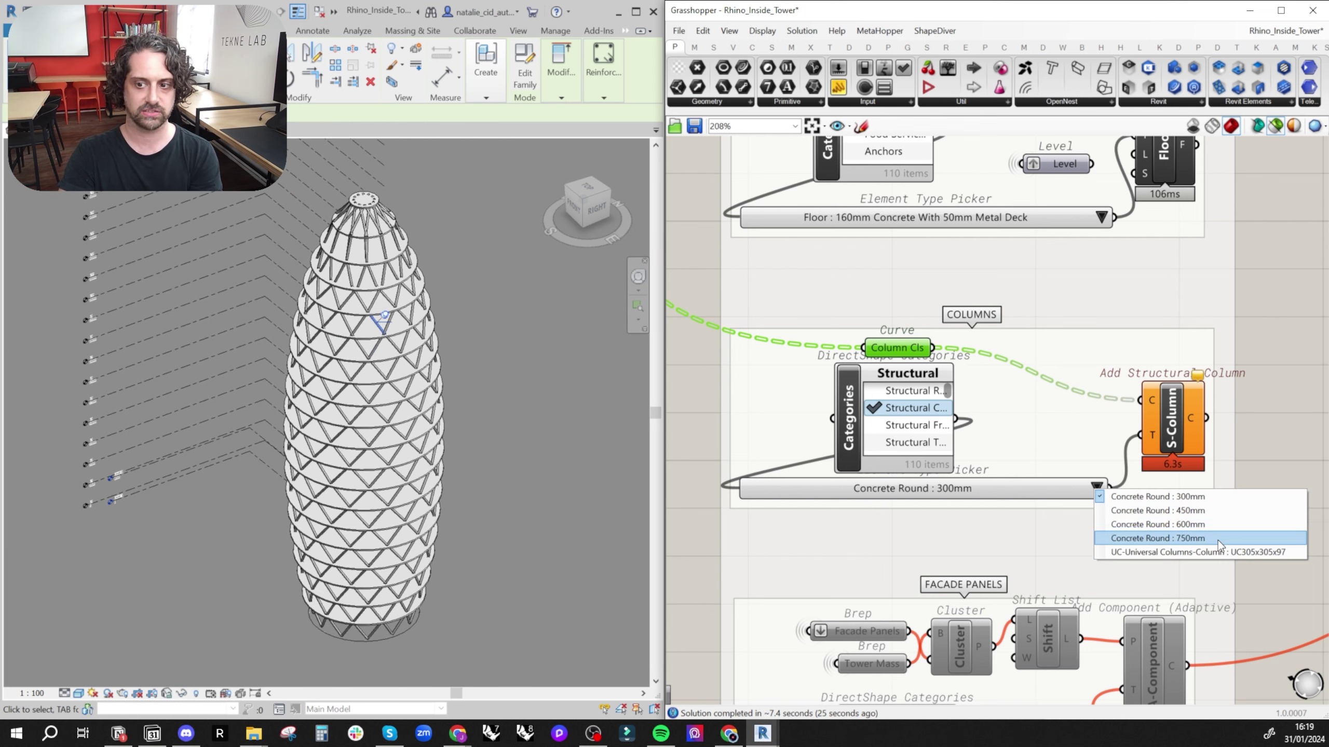
{"action": "left_click", "coordinate": [1245, 493]}
{"action": "scroll", "coordinate": [1245, 492], "scroll_direction": "down", "scroll_amount": 1}
{"action": "left_click_drag", "start_coordinate": [1223, 250], "coordinate": [679, 525]}
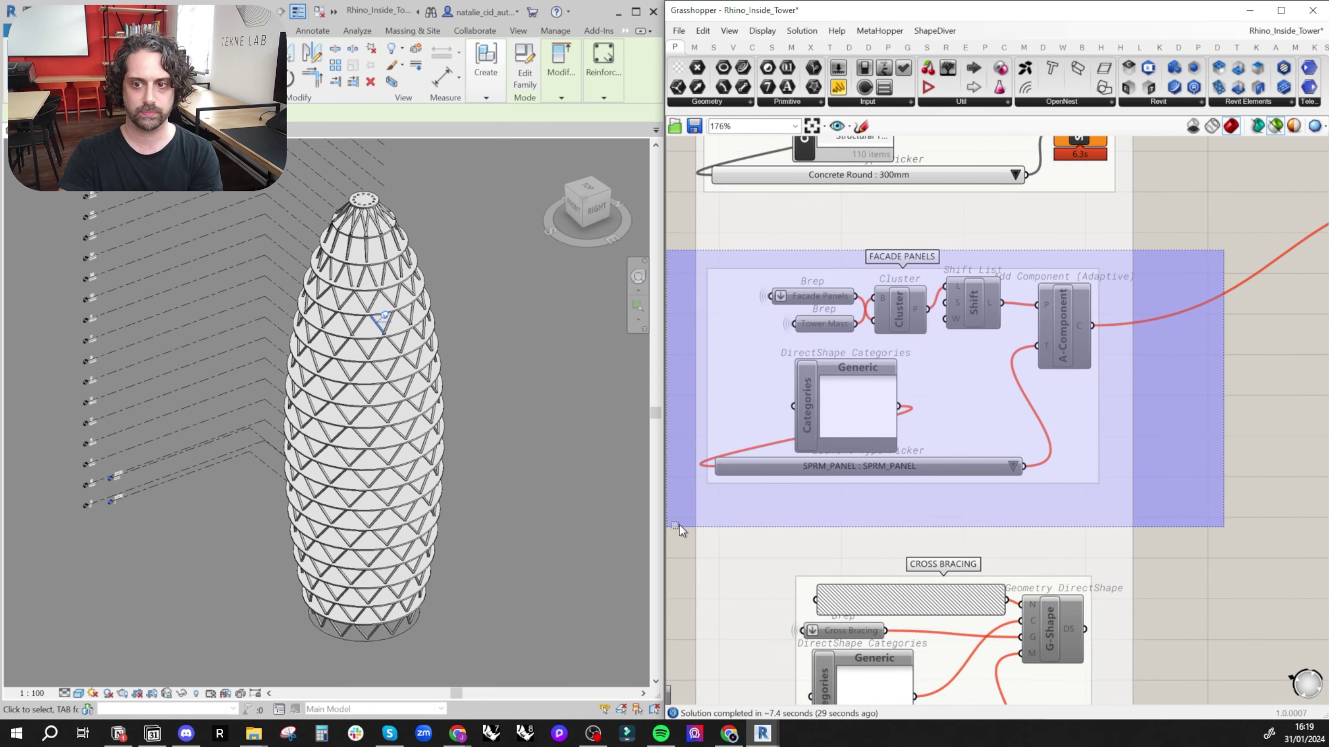
{"action": "scroll", "coordinate": [899, 318], "scroll_direction": "down", "scroll_amount": 2}
{"action": "right_click_drag", "start_coordinate": [897, 421], "coordinate": [1020, 122]}
{"action": "left_click_drag", "start_coordinate": [1156, 200], "coordinate": [712, 605]}
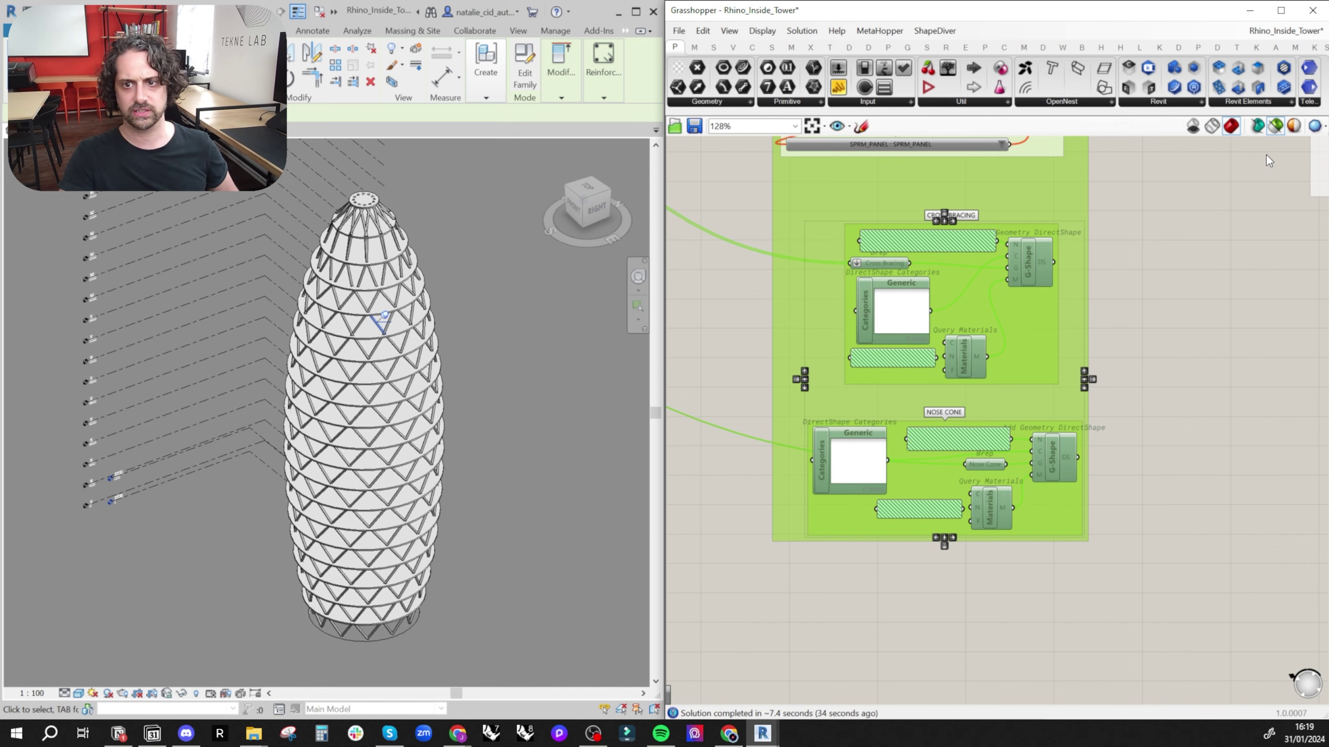
{"action": "left_click", "coordinate": [1155, 235]}
{"action": "right_click_drag", "start_coordinate": [970, 294], "coordinate": [968, 404]}
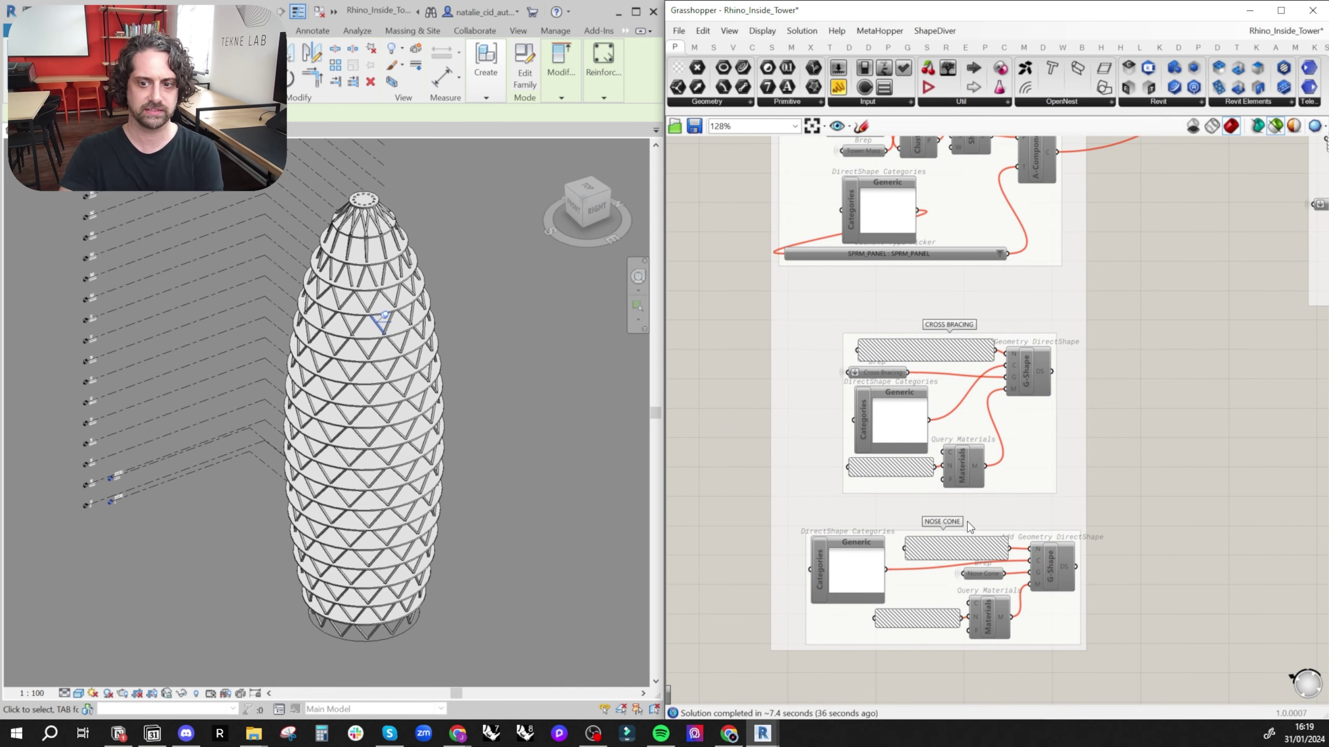
- Enable the Cross Bracing group to generate the tower's bracing as a DirectShape in Revit
{"action": "left_click_drag", "start_coordinate": [1169, 312], "coordinate": [699, 515]}
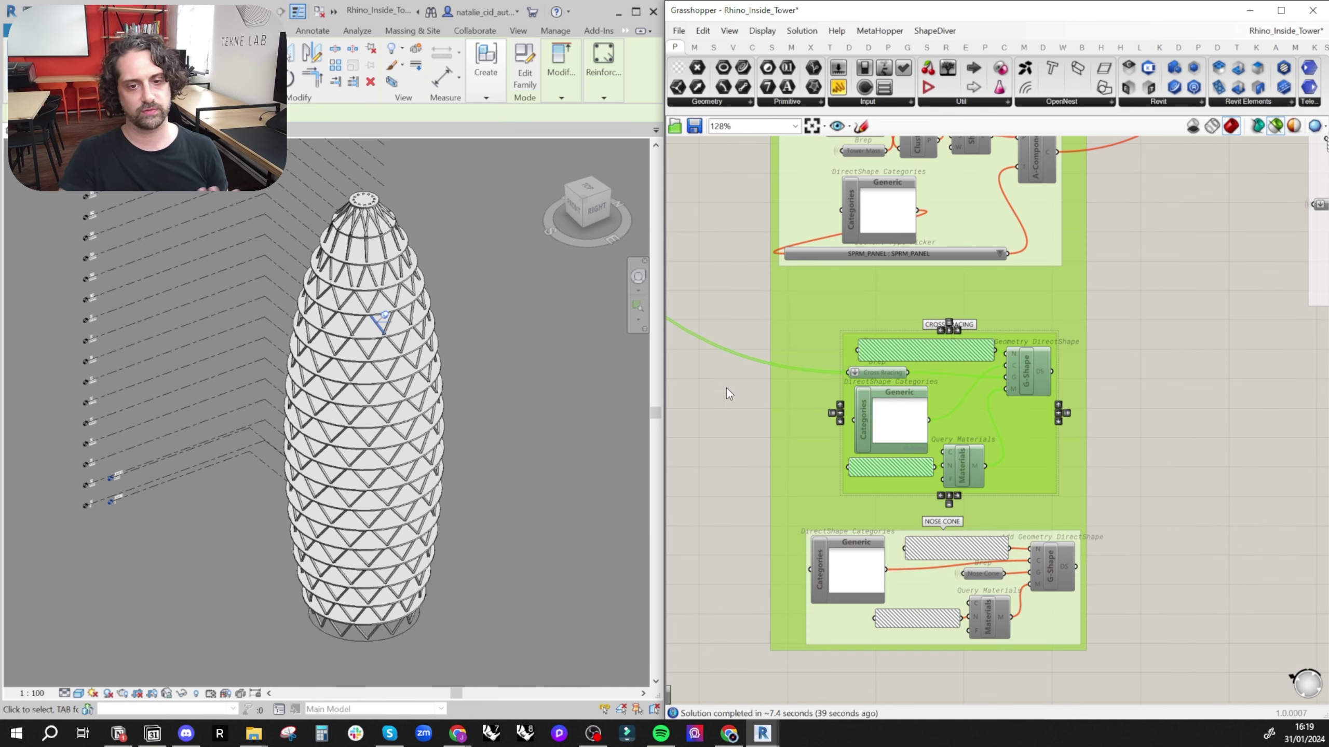
{"action": "right_click", "coordinate": [704, 396]}
{"action": "left_click", "coordinate": [724, 431]}
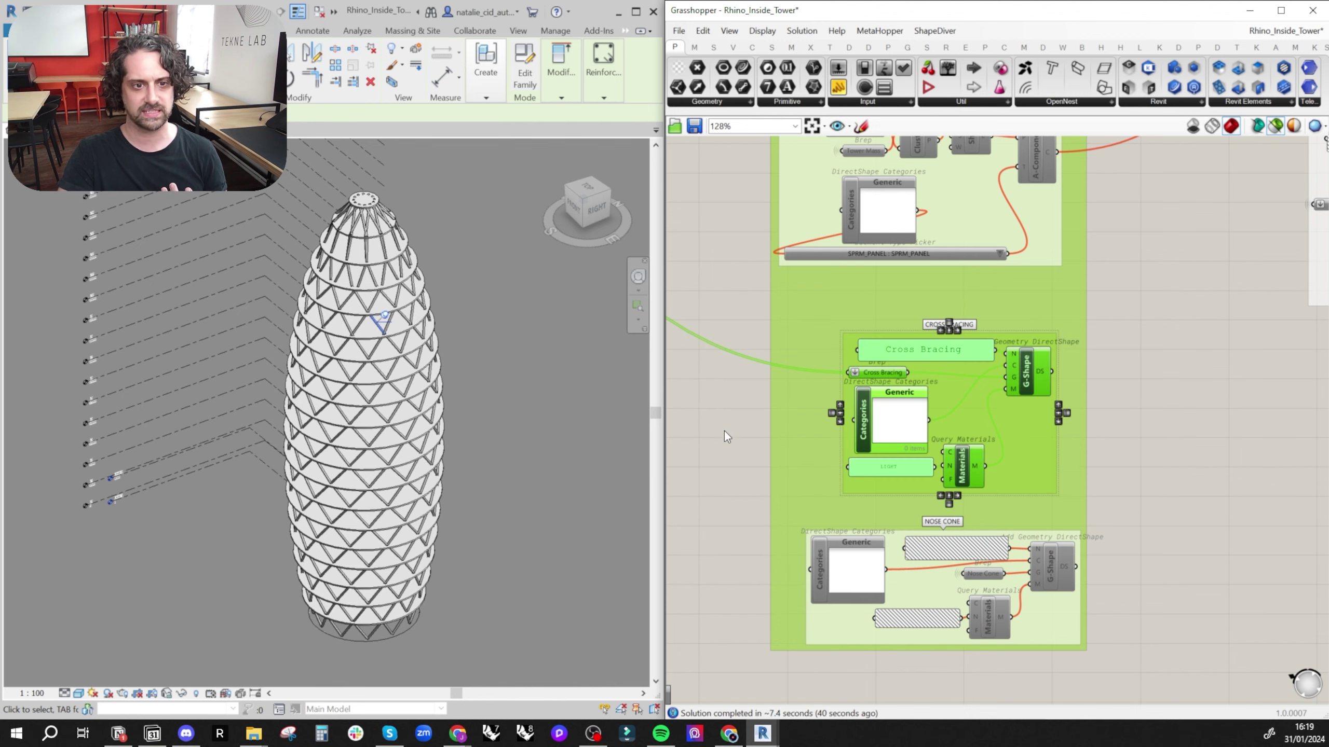
{"action": "left_click", "coordinate": [760, 403]}
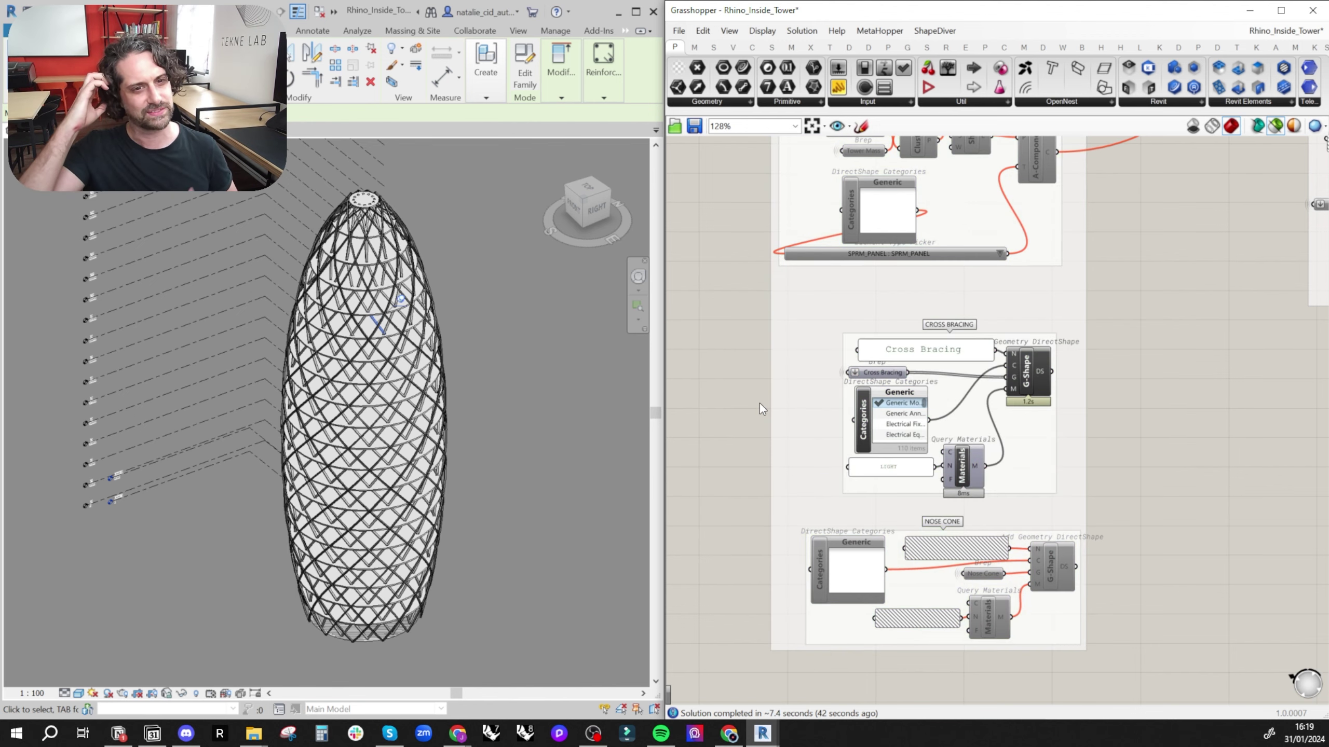
- Move Grasshopper aside, select the Cross Bracing Brep and examine its geometry up close in Rhino
{"action": "left_click_drag", "start_coordinate": [1098, 25], "coordinate": [0, 169]}
{"action": "left_click", "coordinate": [223, 374]}
{"action": "scroll", "coordinate": [840, 278], "scroll_direction": "up", "scroll_amount": 8}
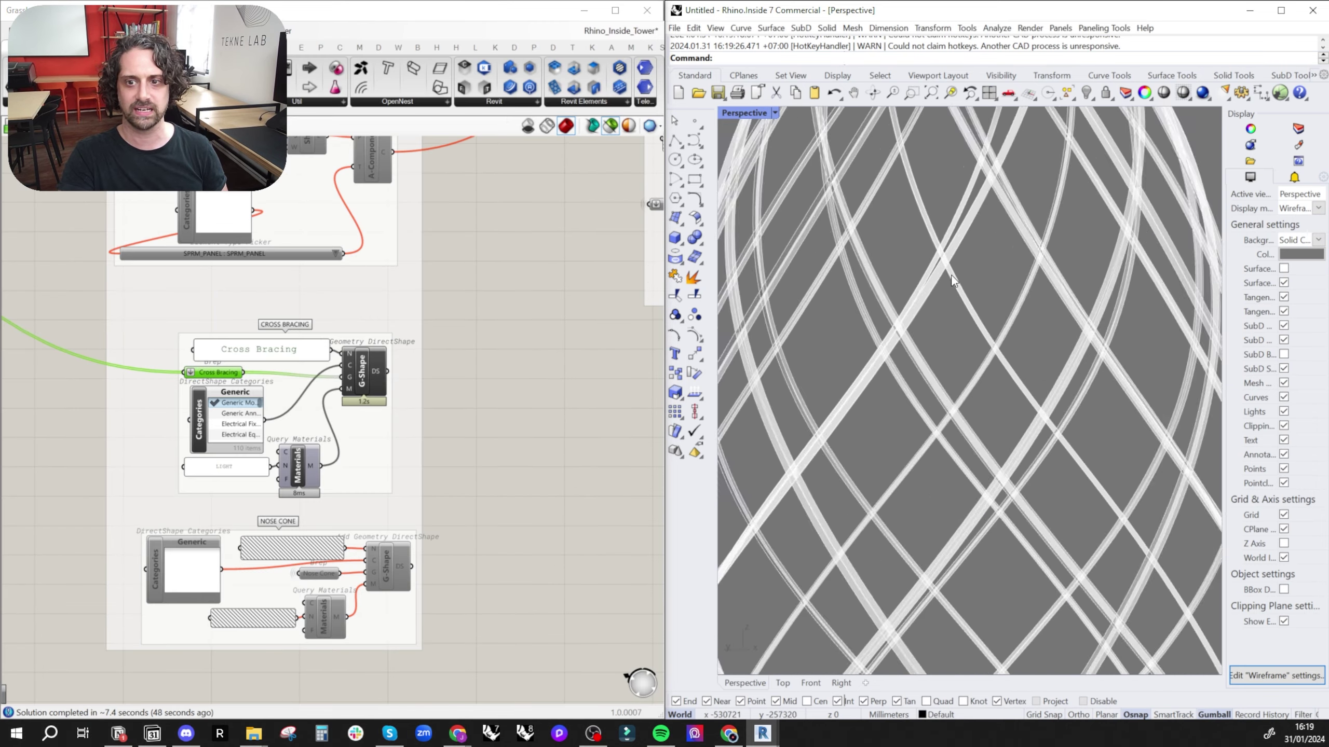
{"action": "scroll", "coordinate": [946, 217], "scroll_direction": "down", "scroll_amount": 5}
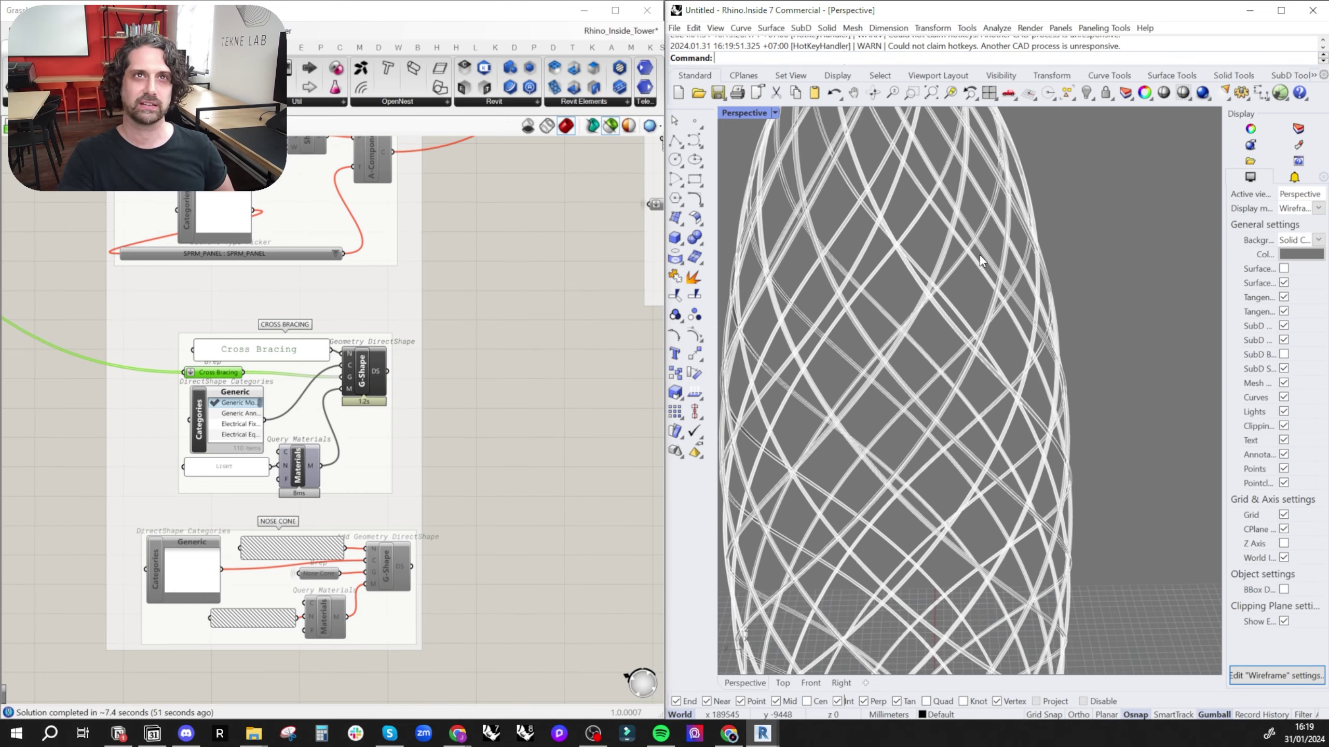
{"action": "scroll", "coordinate": [980, 255], "scroll_direction": "up", "scroll_amount": 6}
{"action": "right_click_drag", "start_coordinate": [994, 268], "coordinate": [966, 309]}
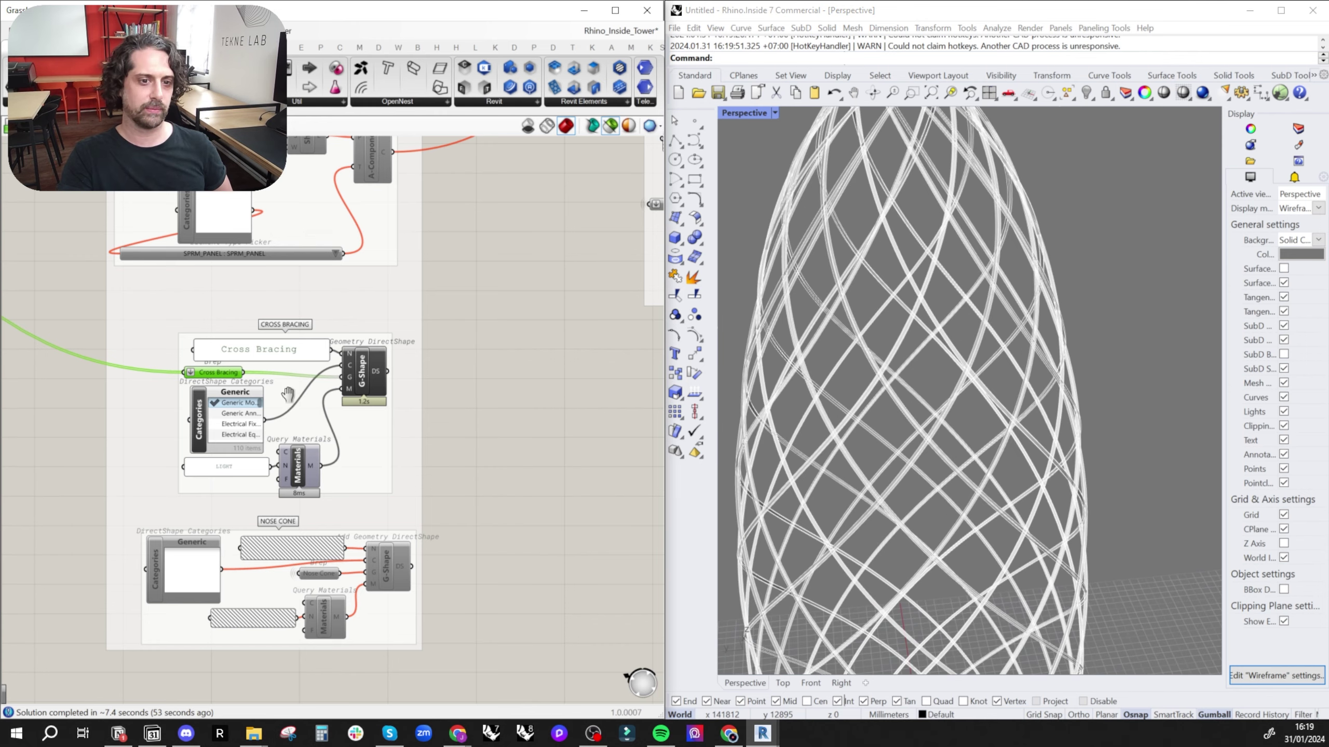
- Move the Add Geometry DirectShape component slightly lower within the Cross Bracing group and review its inputs
{"action": "right_click_drag", "start_coordinate": [264, 356], "coordinate": [424, 318]}
{"action": "scroll", "coordinate": [421, 315], "scroll_direction": "up", "scroll_amount": 3}
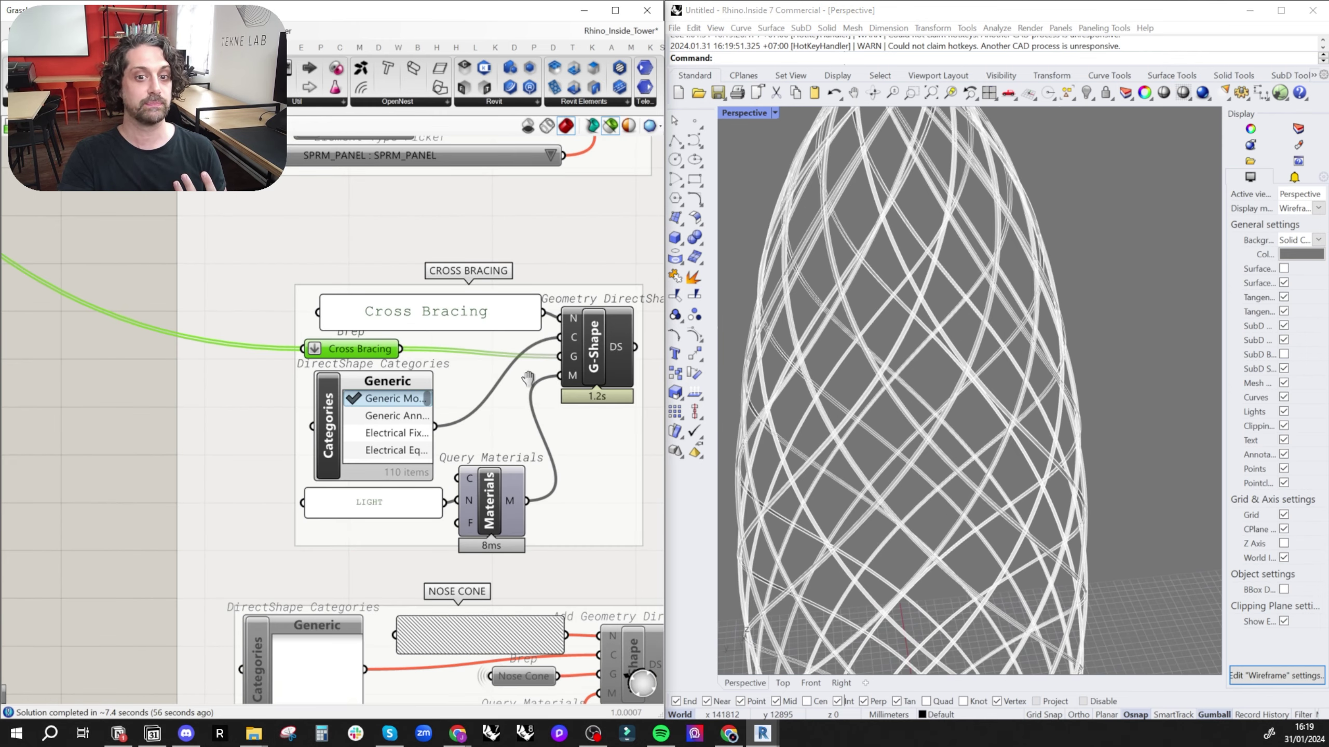
{"action": "right_click_drag", "start_coordinate": [528, 378], "coordinate": [442, 392]}
{"action": "left_click_drag", "start_coordinate": [511, 362], "coordinate": [530, 407]}
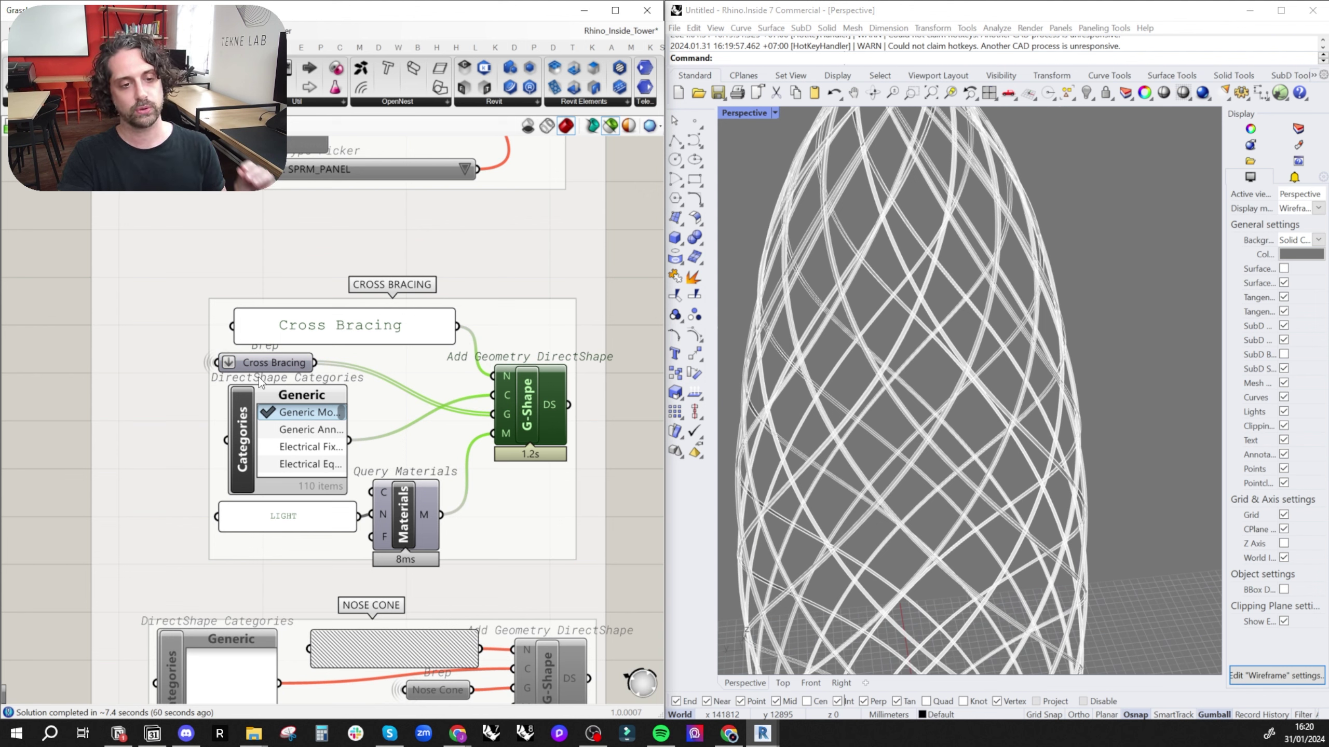
{"action": "mouse_move", "coordinate": [262, 362]}
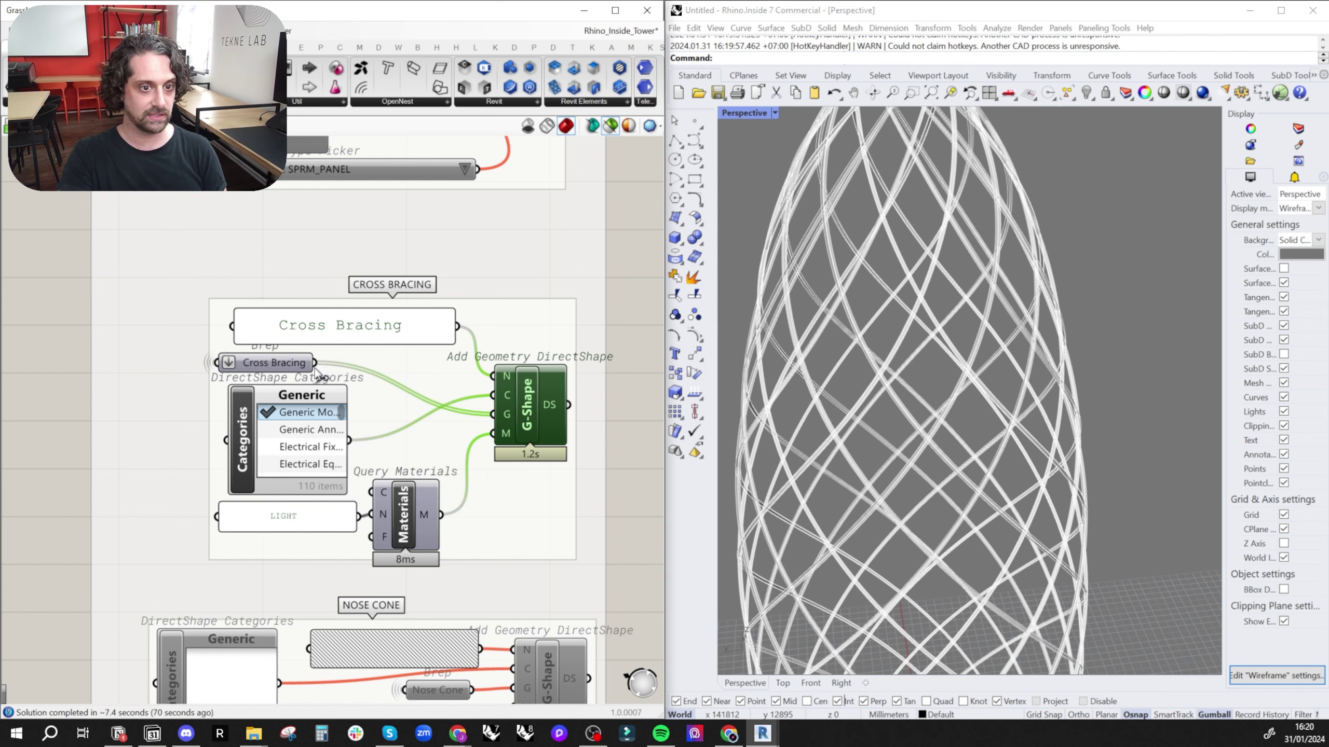
- Enable the Nose Cone group to generate the tower's nose cone in Revit
{"action": "scroll", "coordinate": [433, 335], "scroll_direction": "down", "scroll_amount": 3}
{"action": "right_click_drag", "start_coordinate": [576, 500], "coordinate": [542, 414]}
{"action": "left_click", "coordinate": [542, 414]}
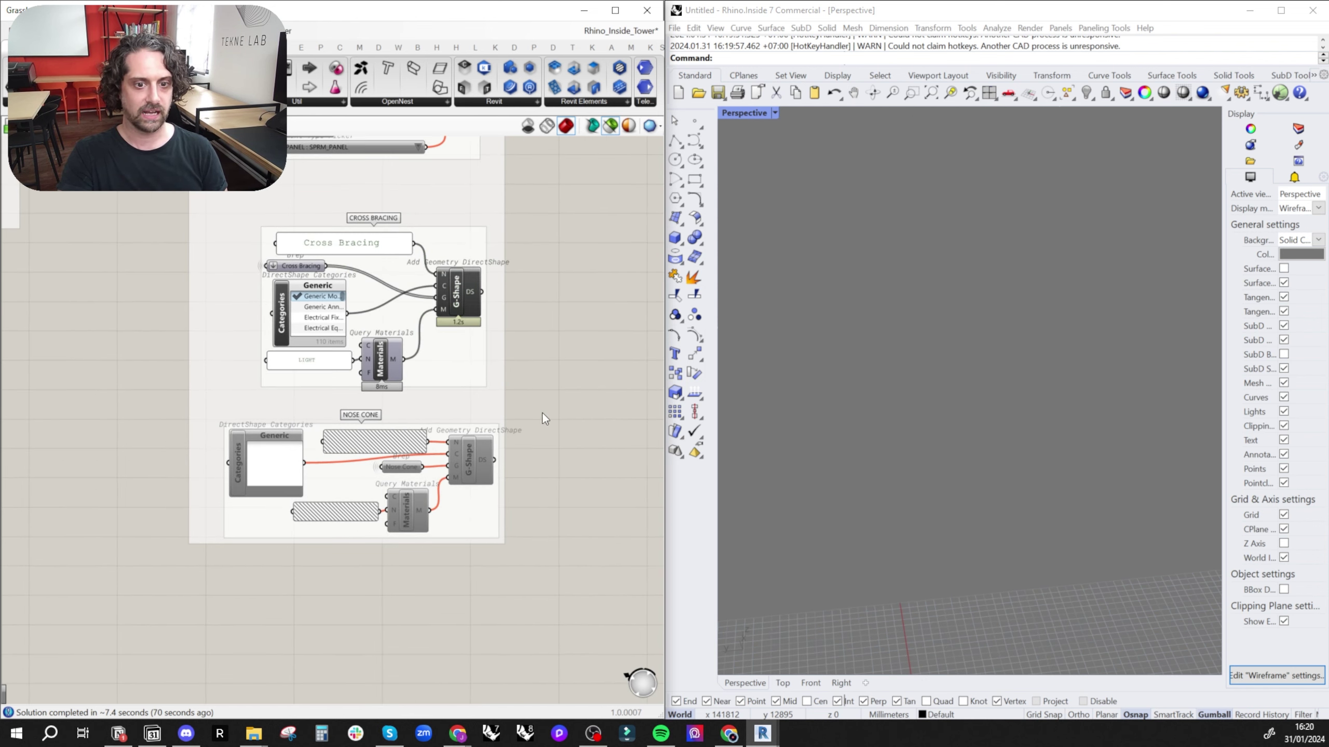
{"action": "left_click_drag", "start_coordinate": [592, 409], "coordinate": [200, 578]}
{"action": "middle_click", "coordinate": [583, 362]}
{"action": "left_click", "coordinate": [601, 398]}
{"action": "left_click", "coordinate": [602, 398]}
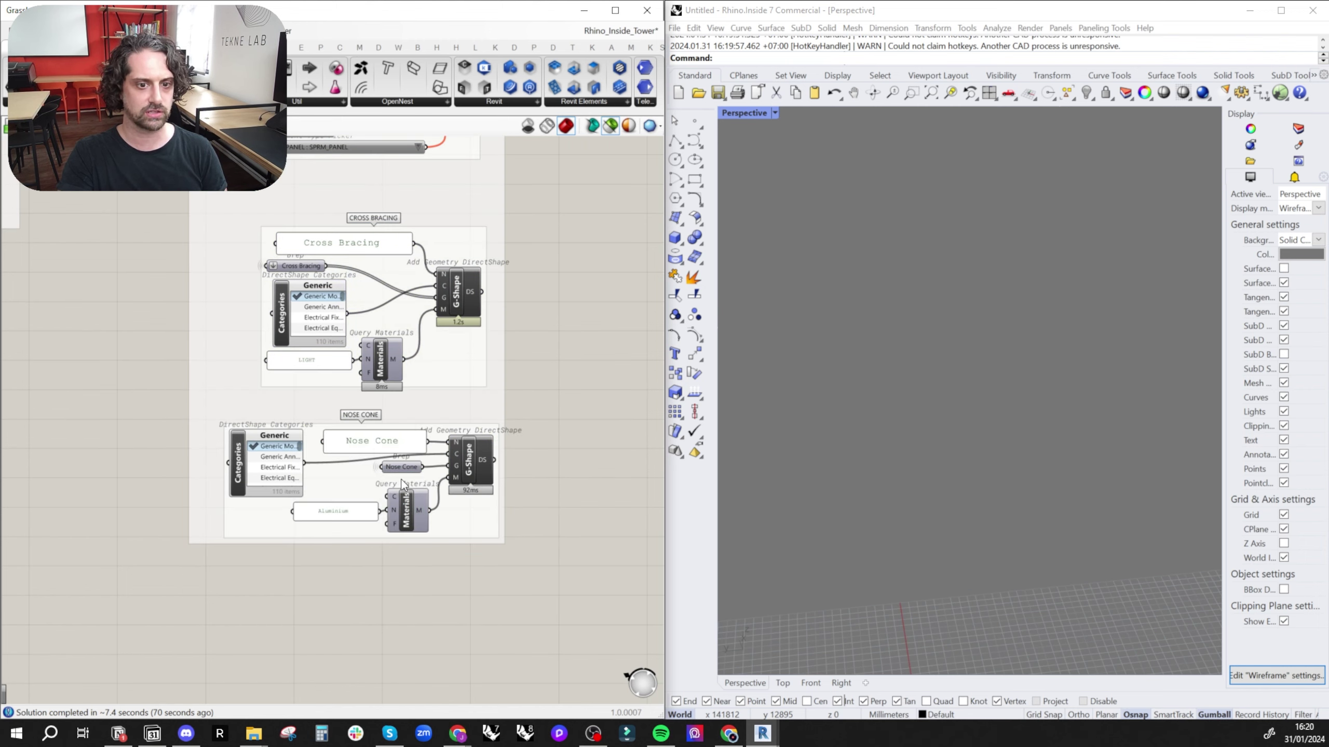
- Dock Grasshopper beside Revit and inspect the cross bracing and nose cone DirectShapes on the tower
{"action": "left_click_drag", "start_coordinate": [304, 19], "coordinate": [1327, 231]}
{"action": "scroll", "coordinate": [427, 366], "scroll_direction": "up", "scroll_amount": 8}
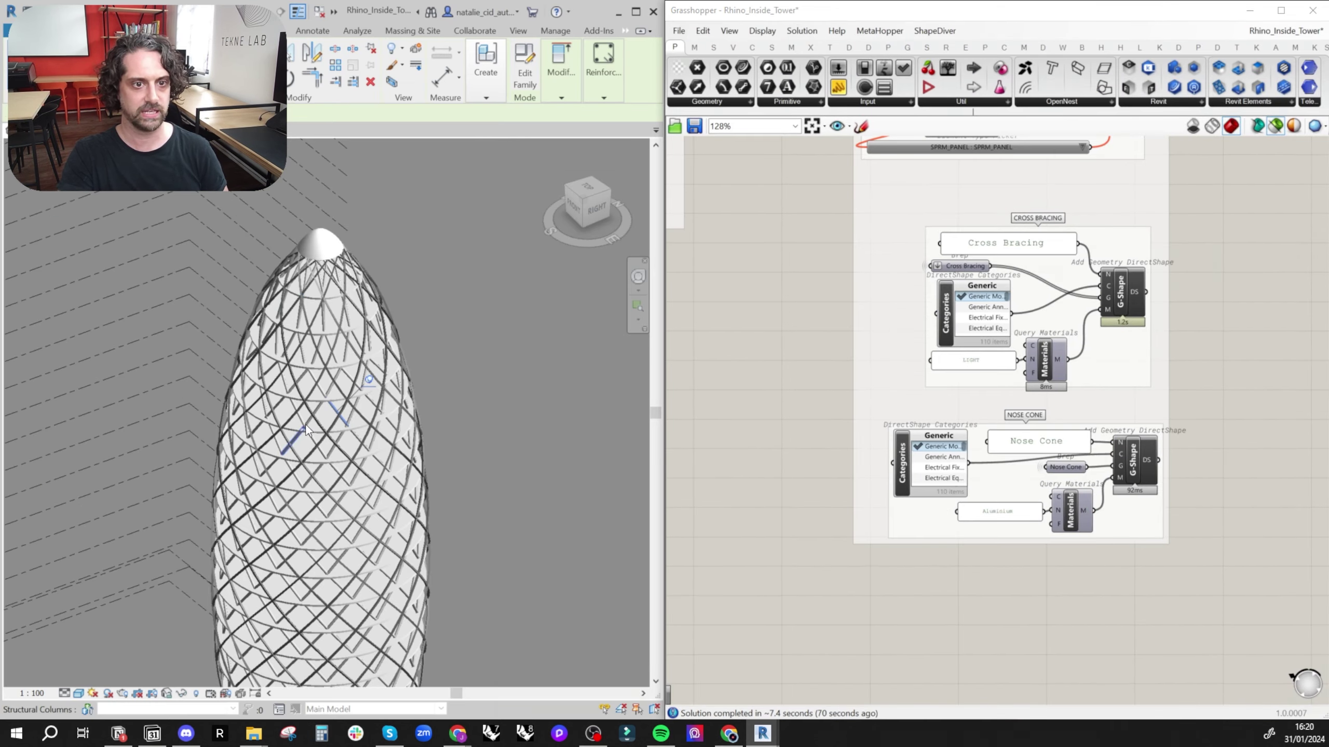
{"action": "scroll", "coordinate": [333, 352], "scroll_direction": "down", "scroll_amount": 8}
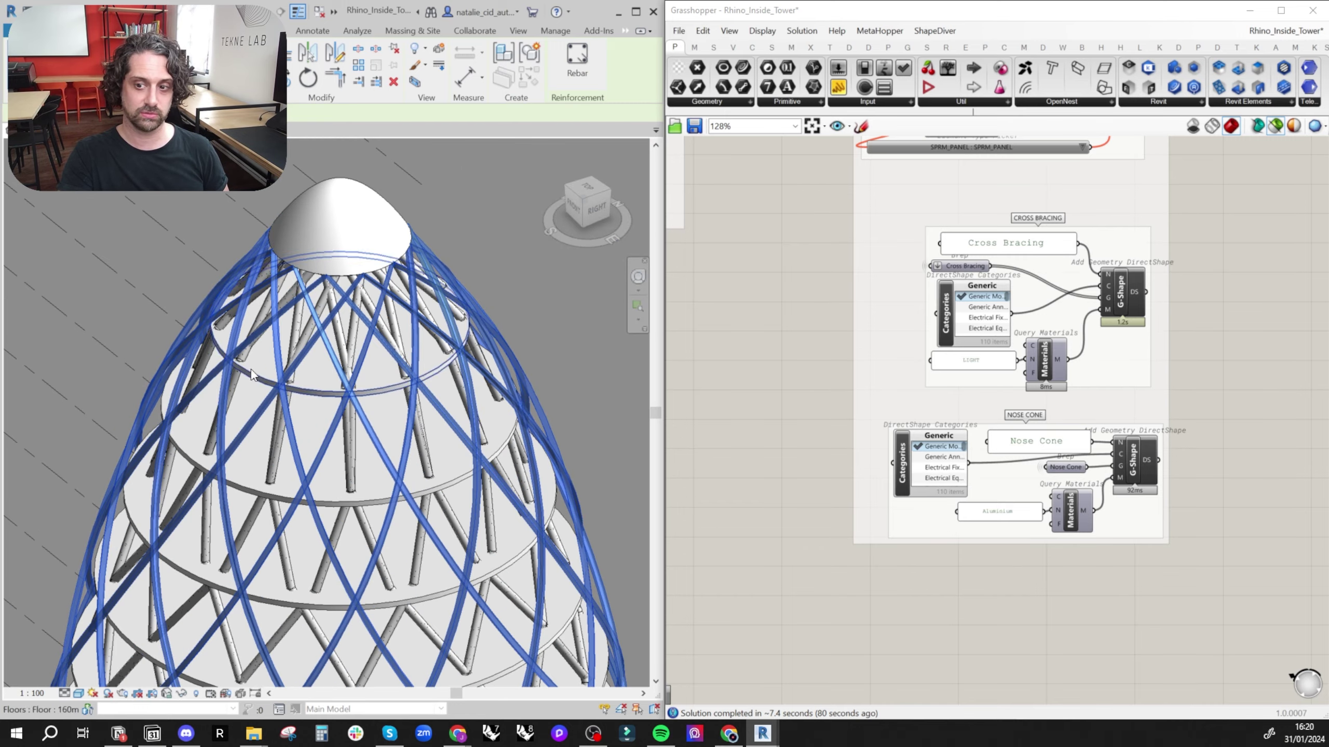
{"action": "scroll", "coordinate": [346, 195], "scroll_direction": "down", "scroll_amount": 2}
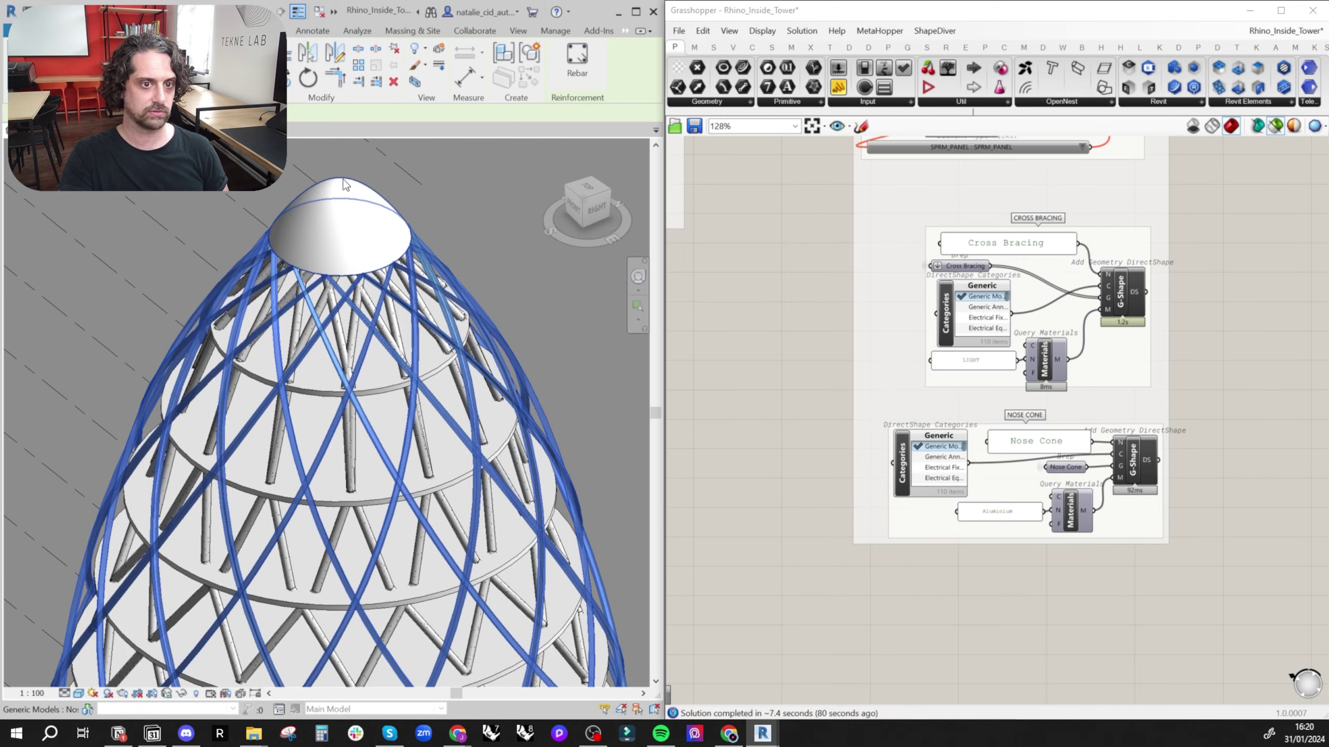
{"action": "scroll", "coordinate": [337, 202], "scroll_direction": "down", "scroll_amount": 3}
{"action": "scroll", "coordinate": [336, 203], "scroll_direction": "down", "scroll_amount": 3}
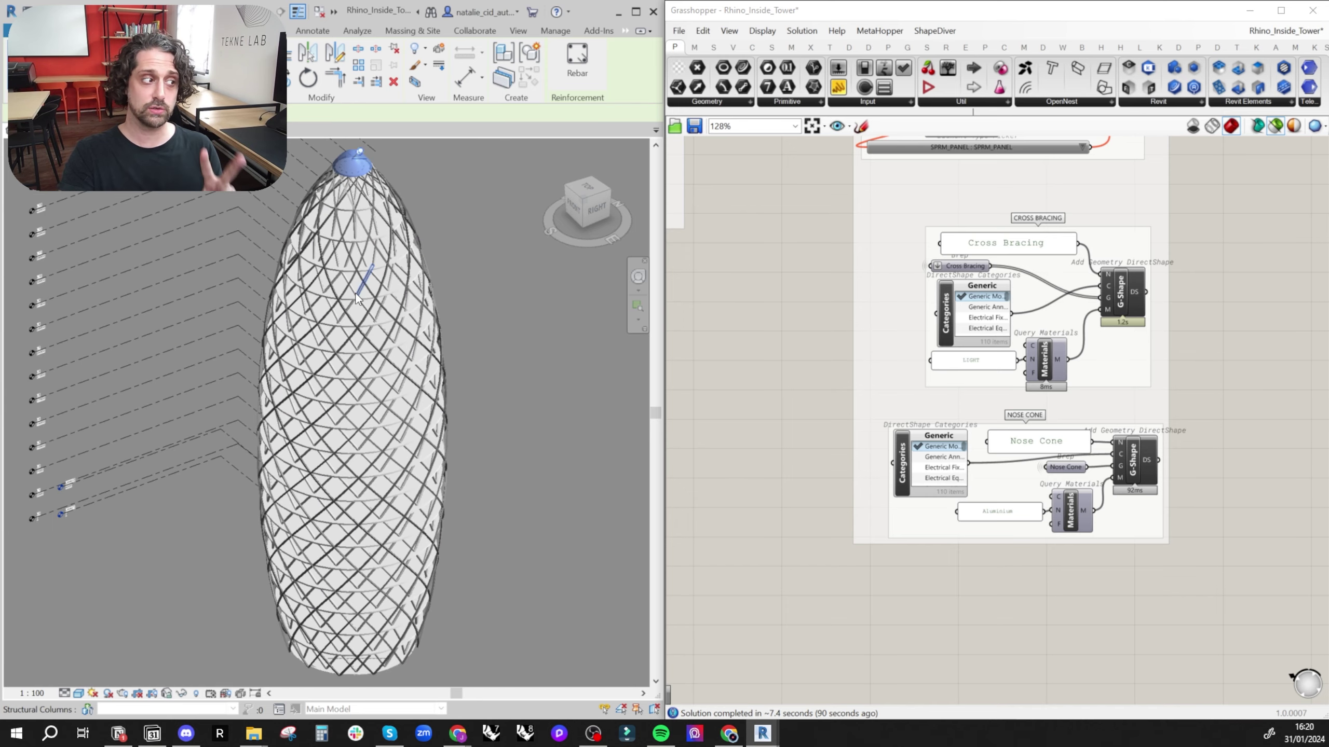
- Locate the disabled Facade Panels group between the Columns and Cross Bracing groups on the canvas
{"action": "left_click", "coordinate": [817, 324]}
{"action": "right_click_drag", "start_coordinate": [883, 337], "coordinate": [820, 392]}
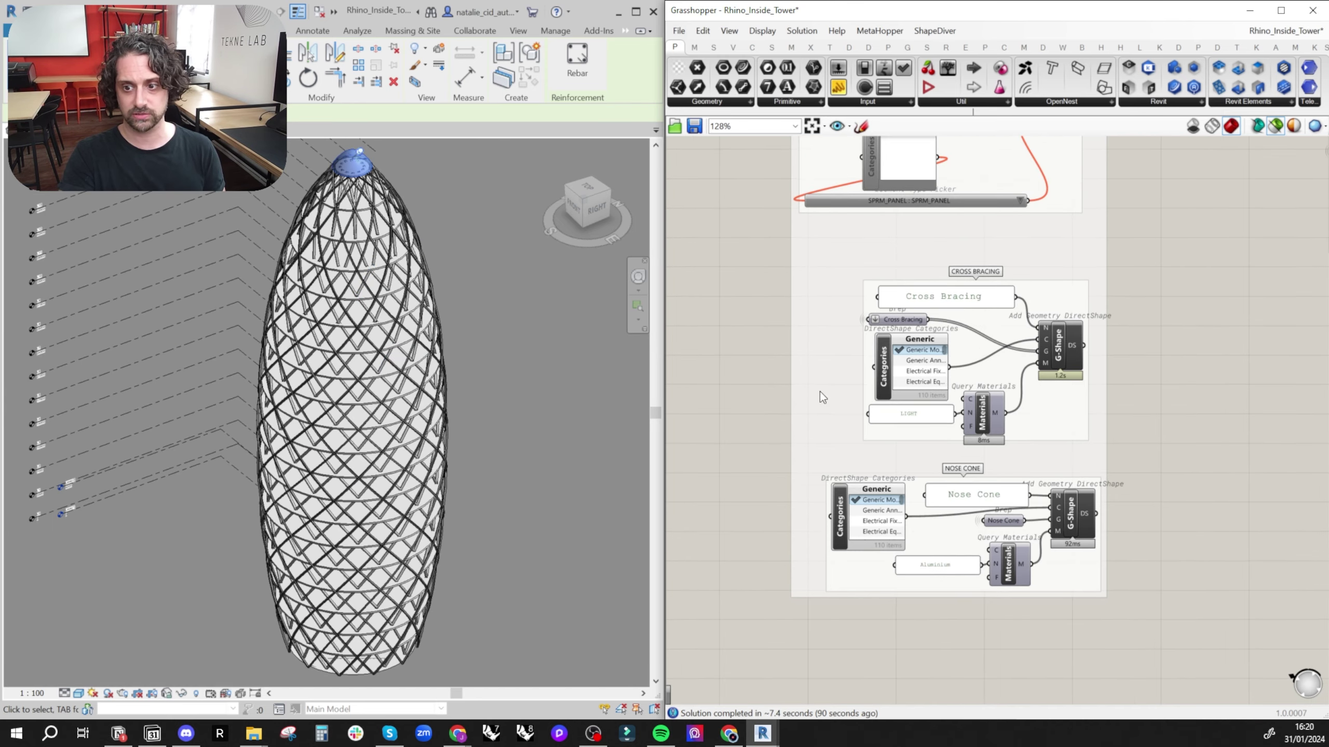
{"action": "right_click_drag", "start_coordinate": [1068, 250], "coordinate": [1025, 511]}
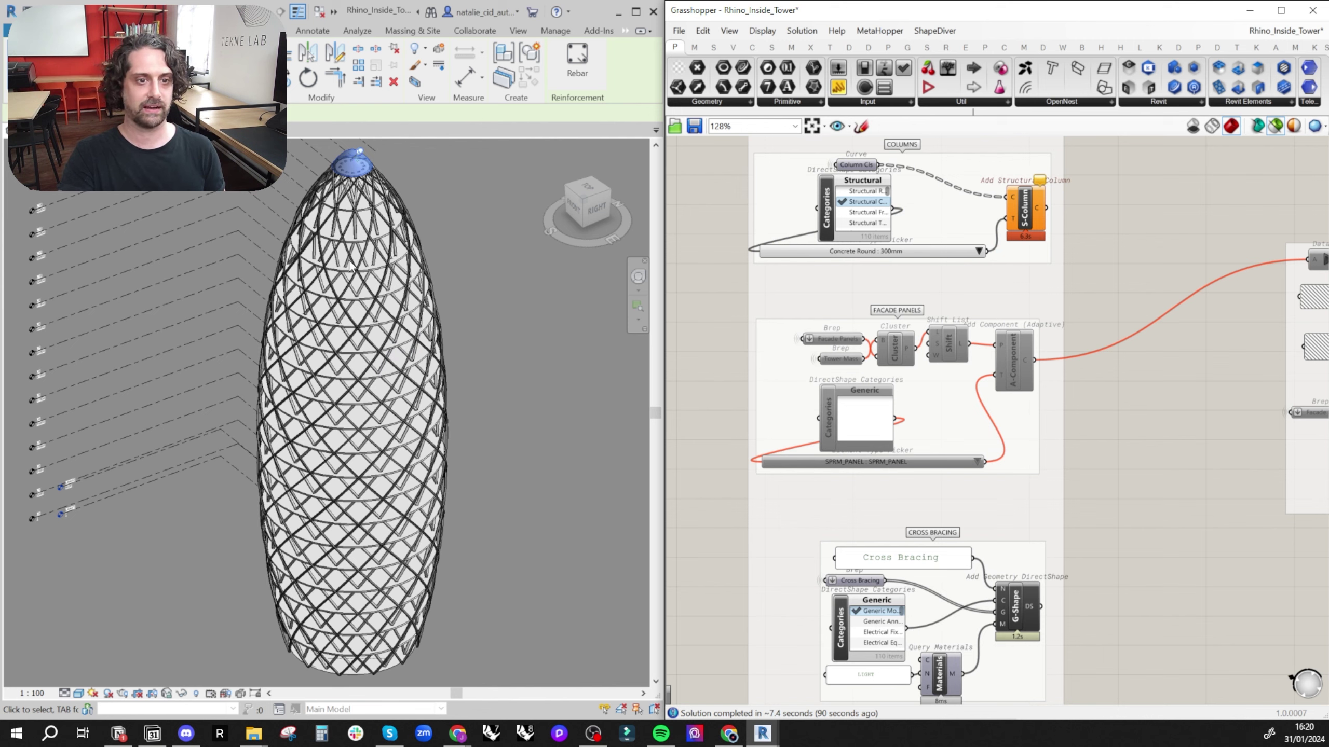
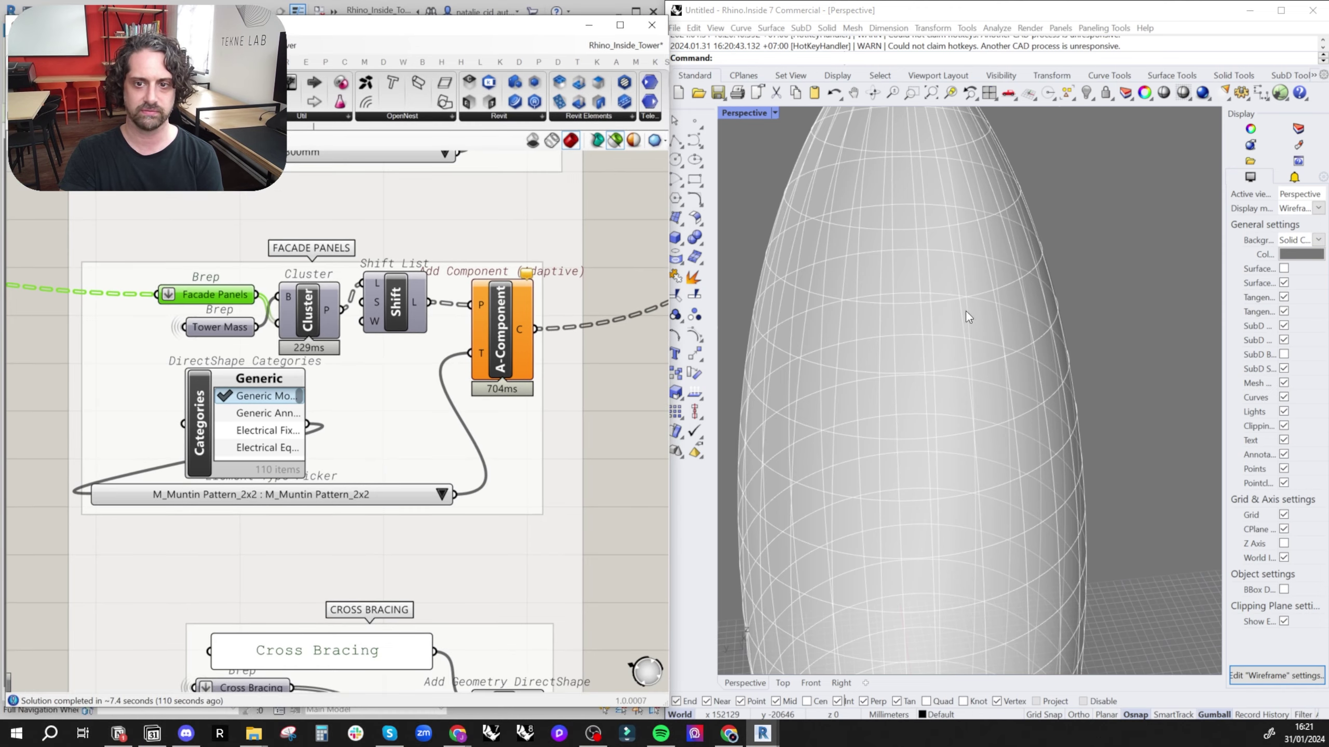
- Examine the Facade Panels surfaces in Rhino and the upstream Facade Panels group that generates them
{"action": "scroll", "coordinate": [1107, 330], "scroll_direction": "down", "scroll_amount": 5}
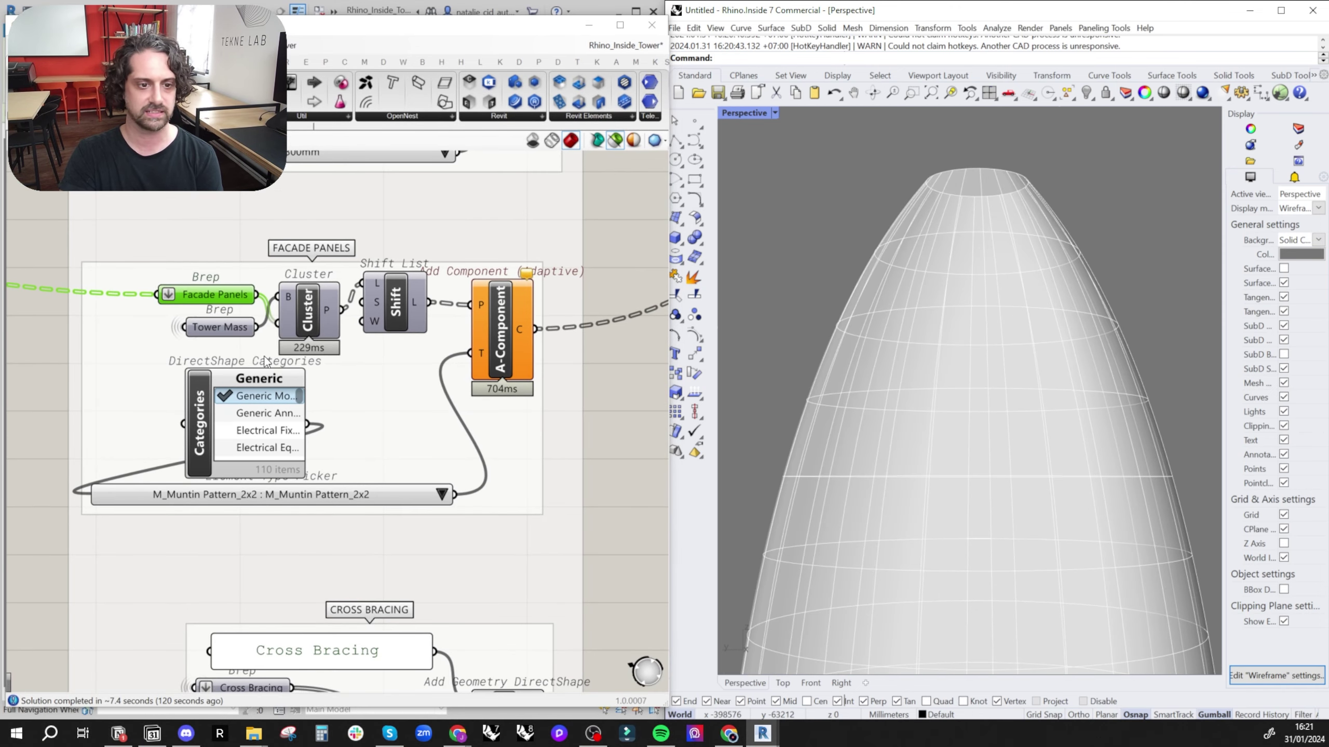
{"action": "right_click_drag", "start_coordinate": [163, 350], "coordinate": [389, 482]}
{"action": "scroll", "coordinate": [382, 445], "scroll_direction": "down", "scroll_amount": 9}
{"action": "right_click_drag", "start_coordinate": [104, 324], "coordinate": [457, 428]}
{"action": "scroll", "coordinate": [437, 424], "scroll_direction": "up", "scroll_amount": 7}
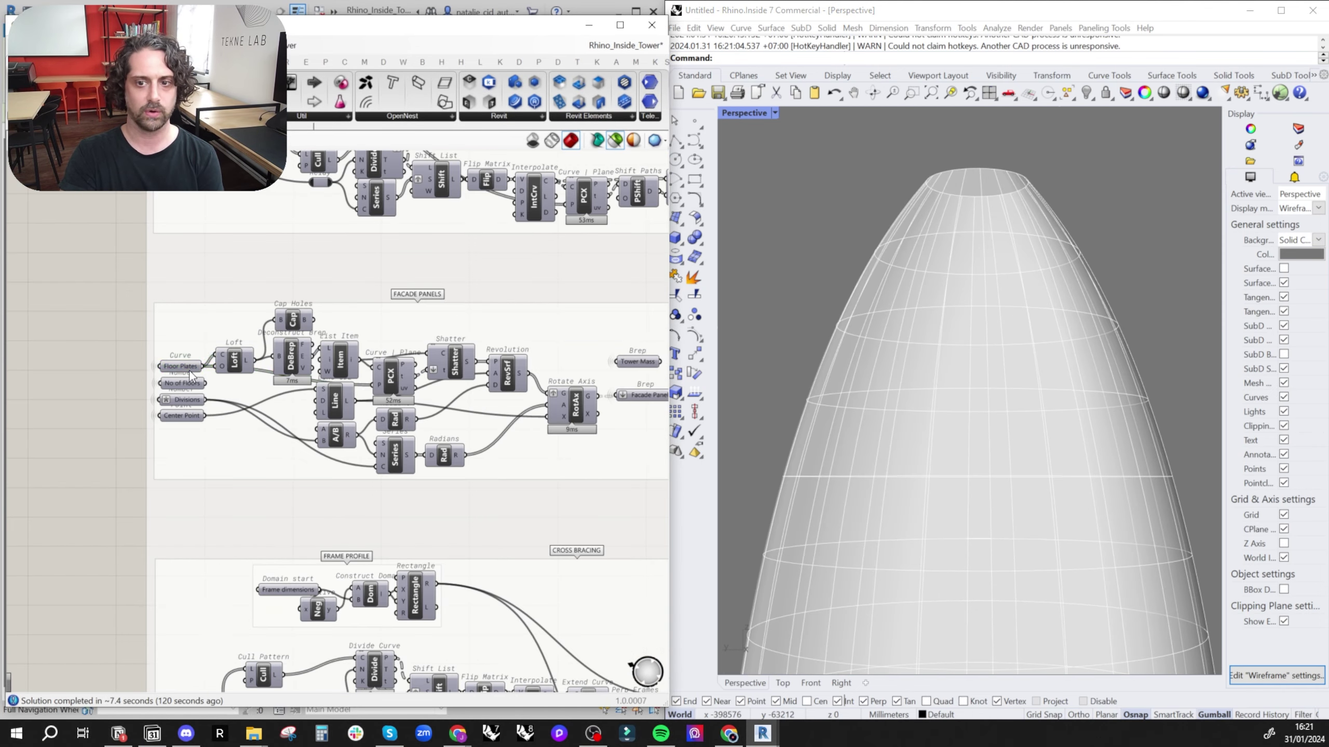
- Examine the Loft, Revolution and Facade Panels Brep outputs of the upstream Facade Panels group in the Rhino viewport
{"action": "left_click", "coordinate": [189, 370]}
{"action": "left_click", "coordinate": [234, 360]}
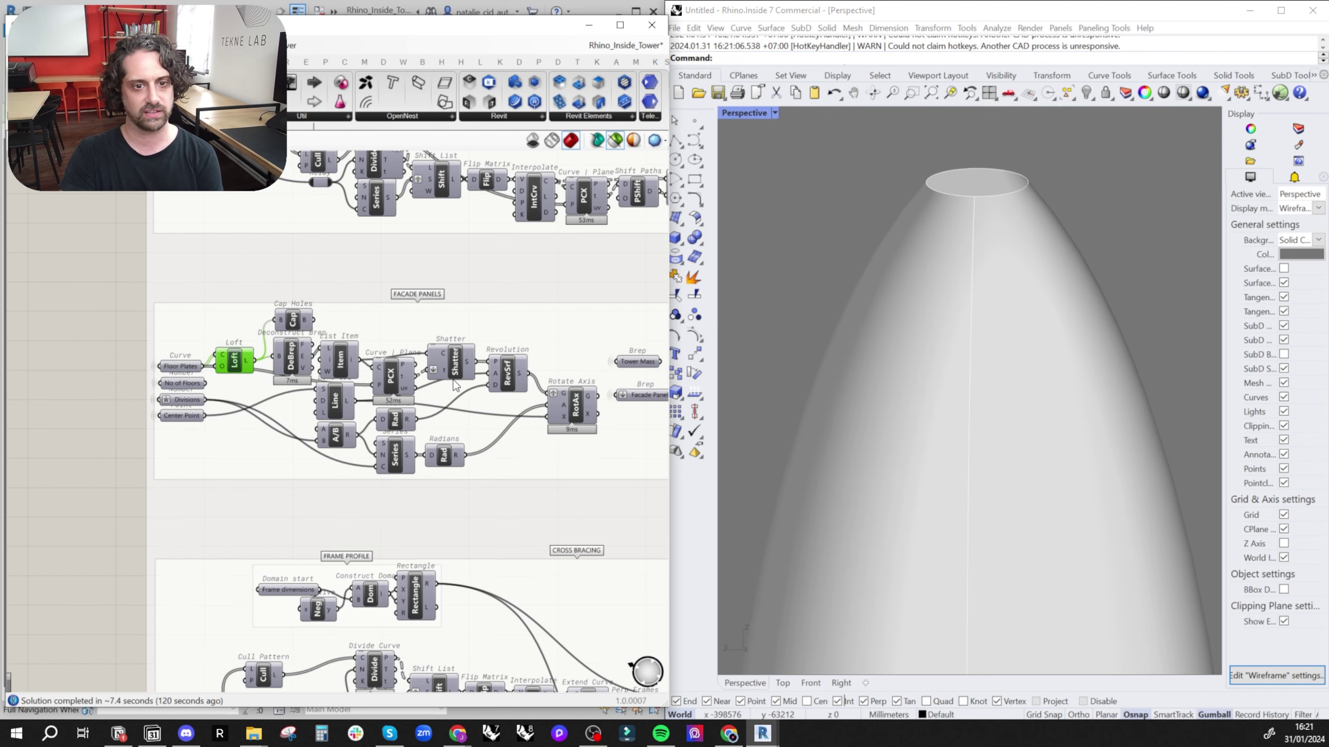
{"action": "left_click", "coordinate": [509, 378]}
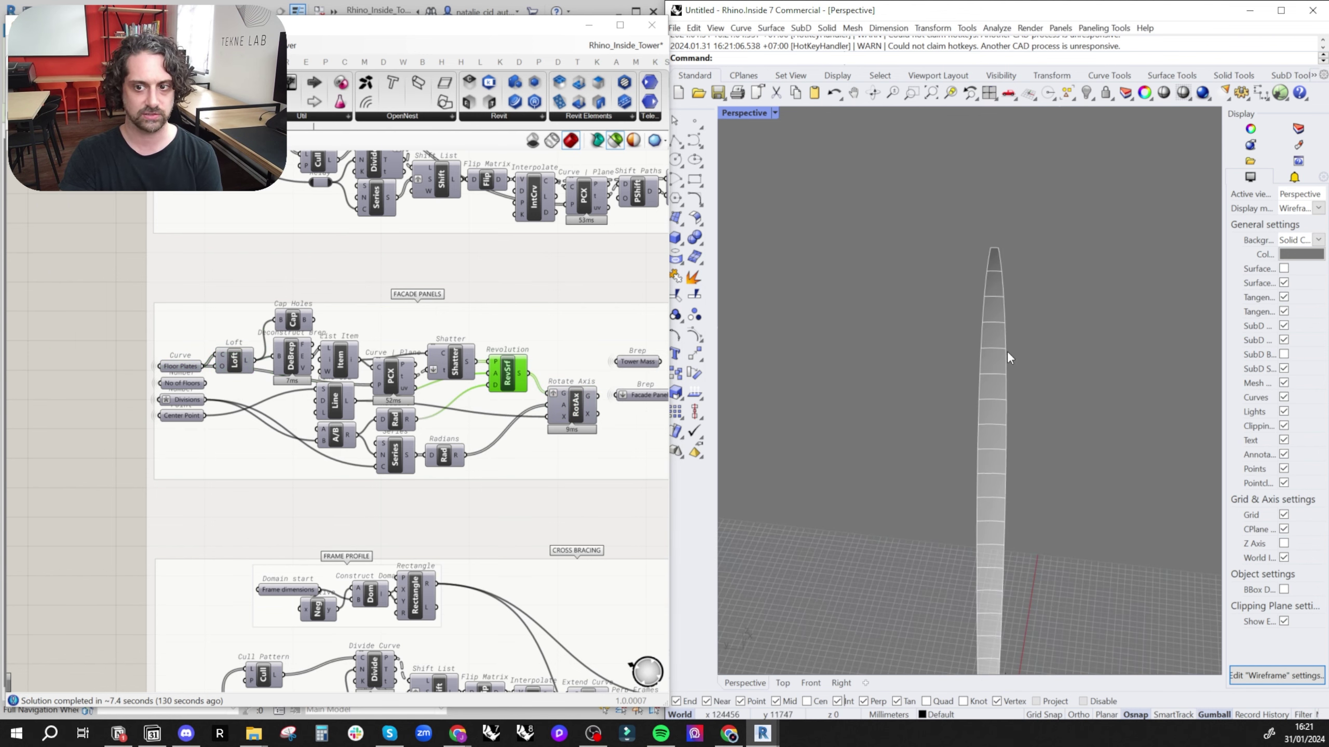
{"action": "scroll", "coordinate": [966, 400], "scroll_direction": "up", "scroll_amount": 5}
{"action": "right_click_drag", "start_coordinate": [657, 397], "coordinate": [534, 380]}
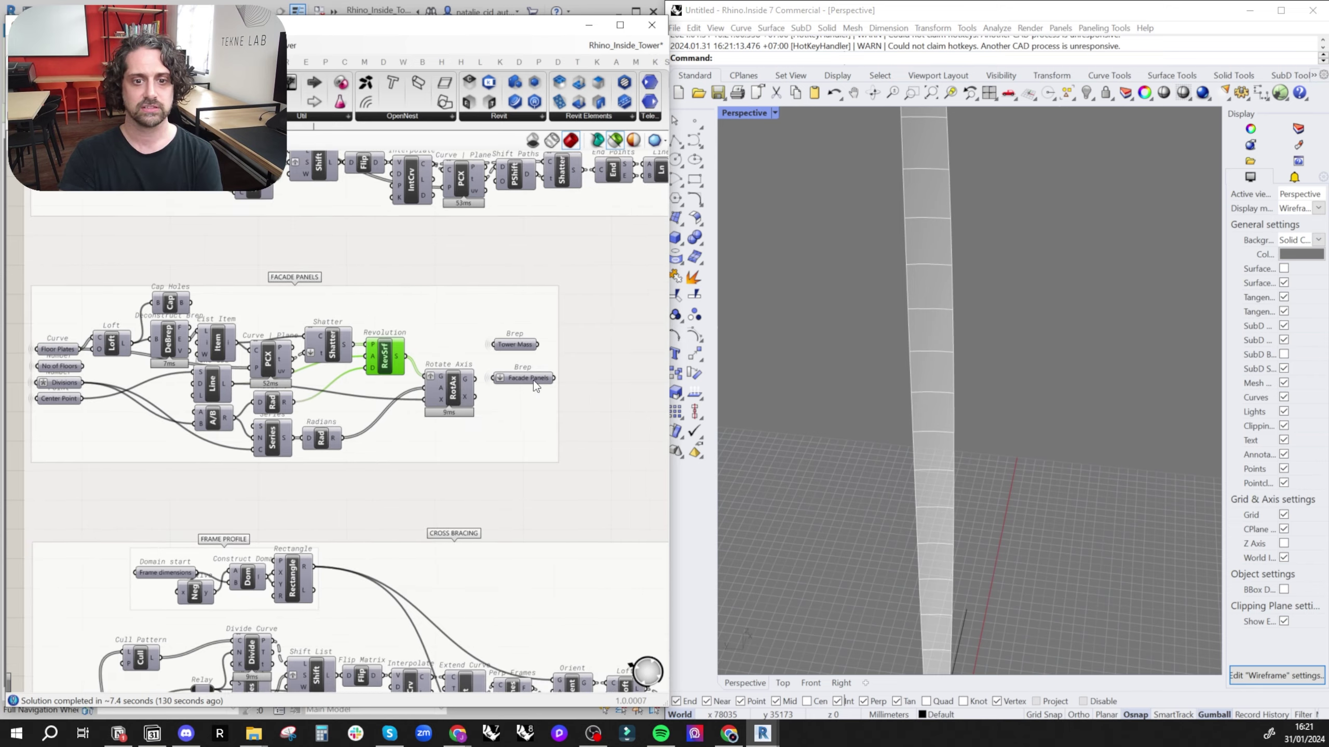
{"action": "left_click", "coordinate": [534, 379]}
{"action": "scroll", "coordinate": [914, 375], "scroll_direction": "down", "scroll_amount": 5}
{"action": "right_click_drag", "start_coordinate": [931, 348], "coordinate": [906, 395]}
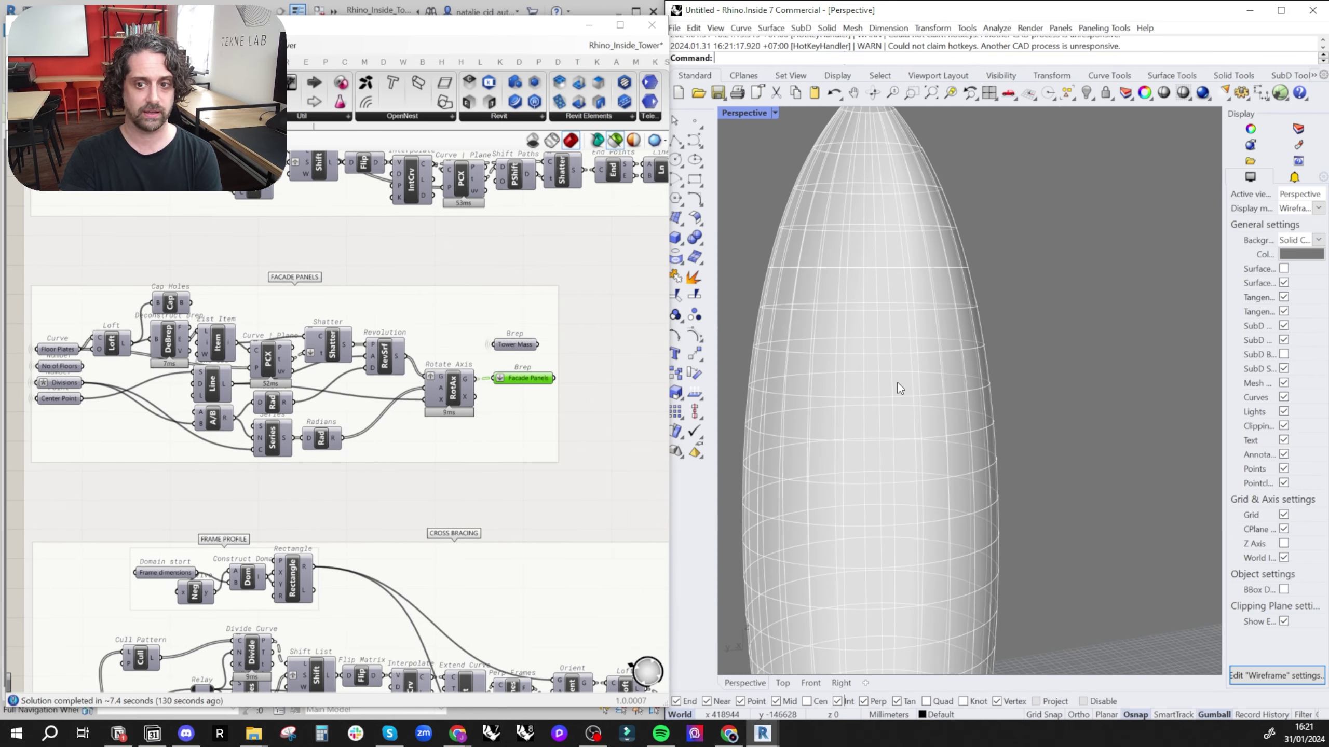
- Choose SPRM_PANEL : SPRM_PANEL as the element type for the adaptive components in the Facade Panels group
{"action": "right_click_drag", "start_coordinate": [532, 390], "coordinate": [273, 340]}
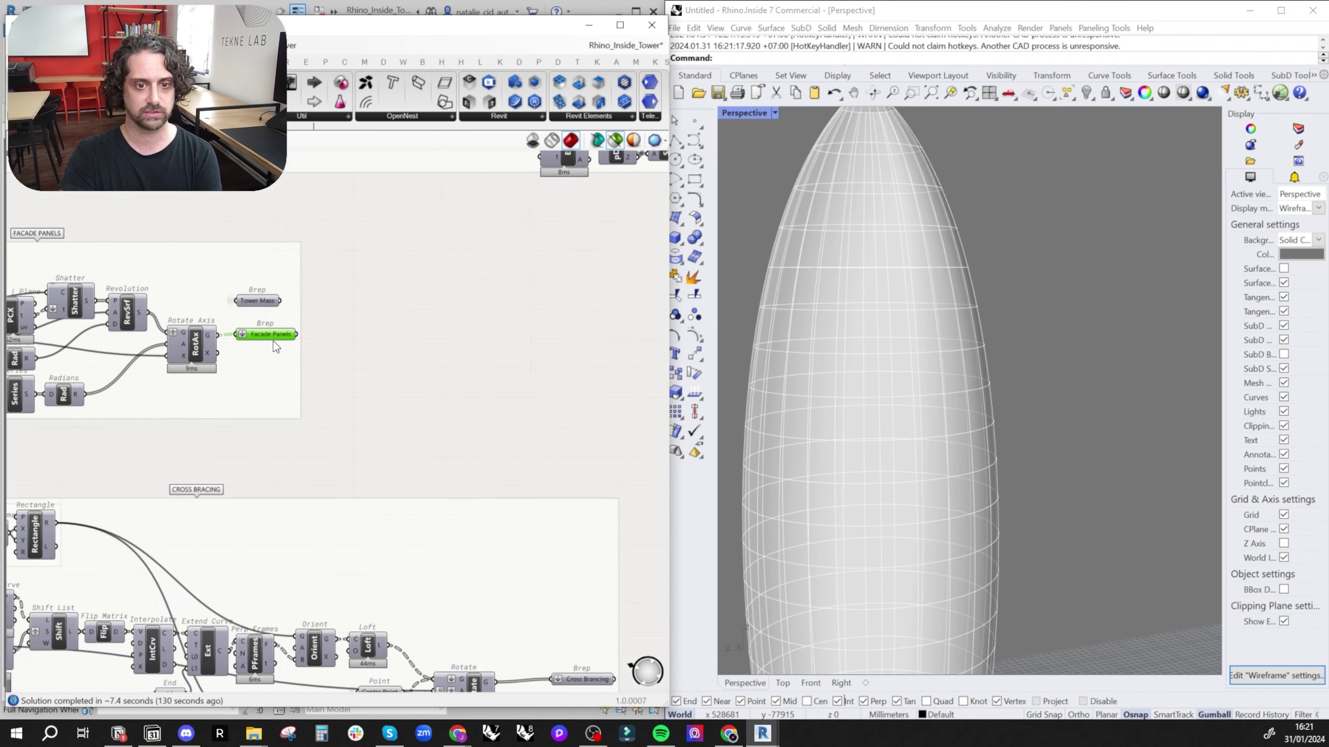
{"action": "scroll", "coordinate": [382, 428], "scroll_direction": "up", "scroll_amount": 4}
{"action": "left_click", "coordinate": [524, 475]}
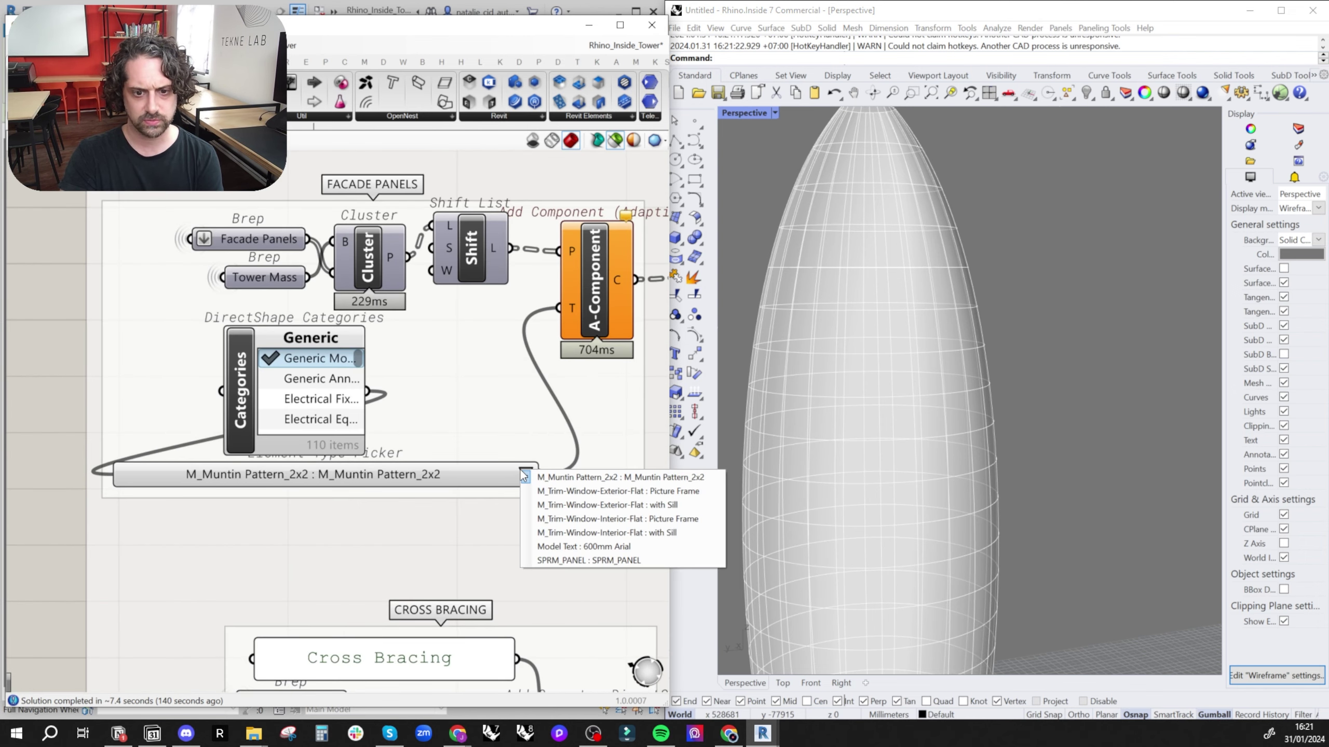
{"action": "left_click", "coordinate": [571, 565]}
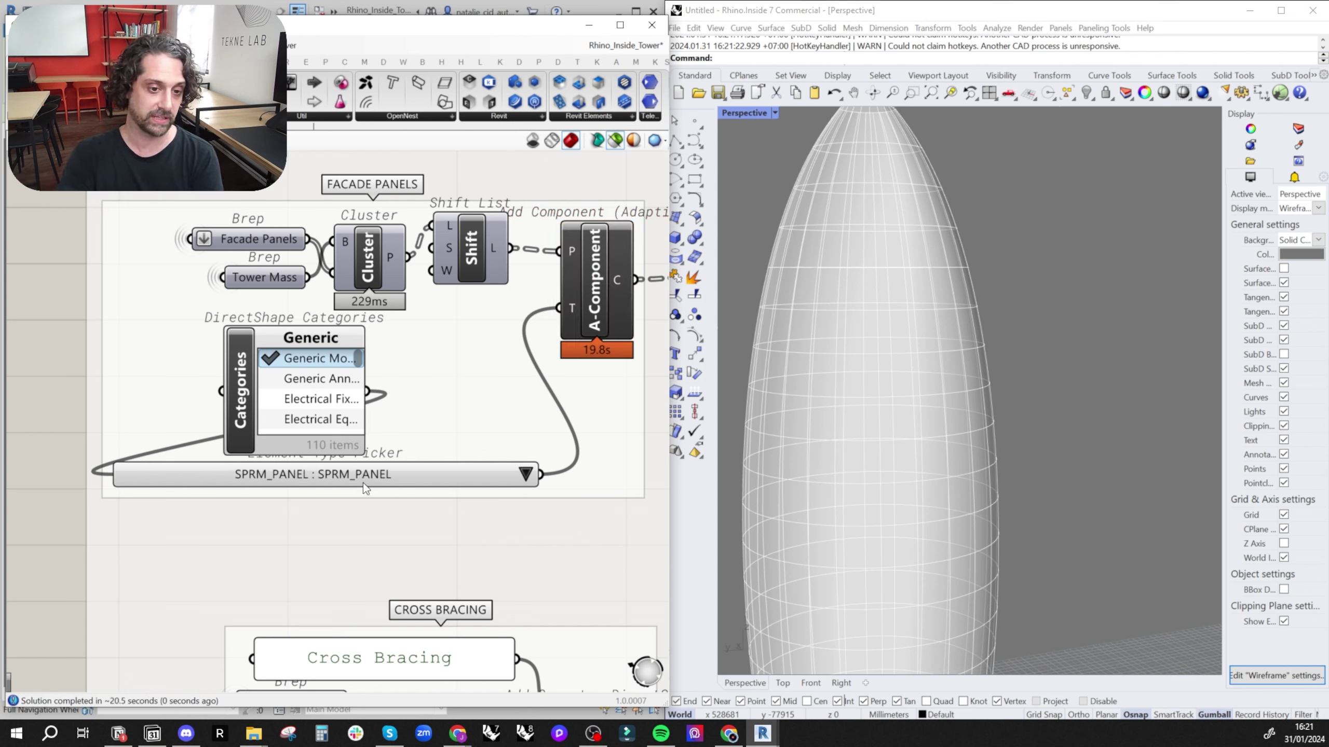
- Place Grasshopper beside Revit and inspect a single facade panel on the tower
{"action": "left_click_drag", "start_coordinate": [331, 27], "coordinate": [1327, 199]}
{"action": "scroll", "coordinate": [365, 364], "scroll_direction": "up", "scroll_amount": 5}
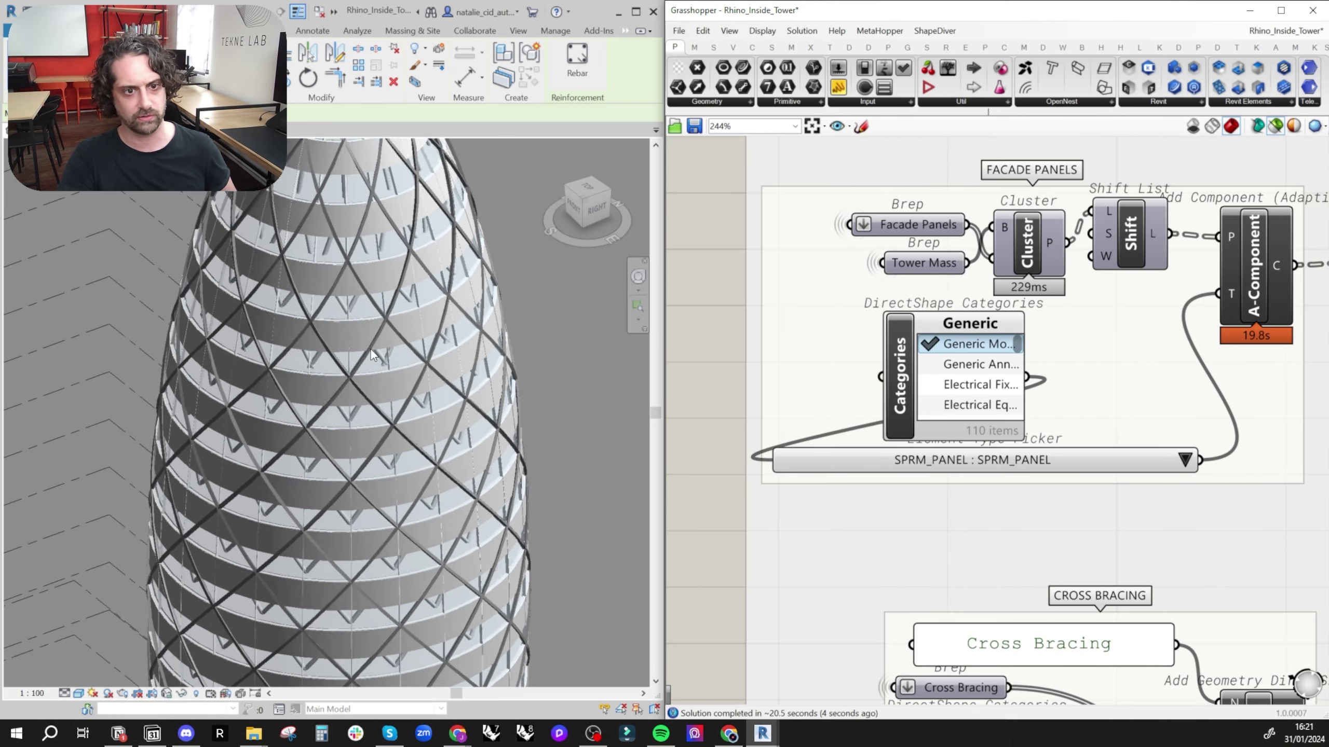
{"action": "left_click", "coordinate": [360, 332]}
{"action": "scroll", "coordinate": [359, 314], "scroll_direction": "up", "scroll_amount": 4}
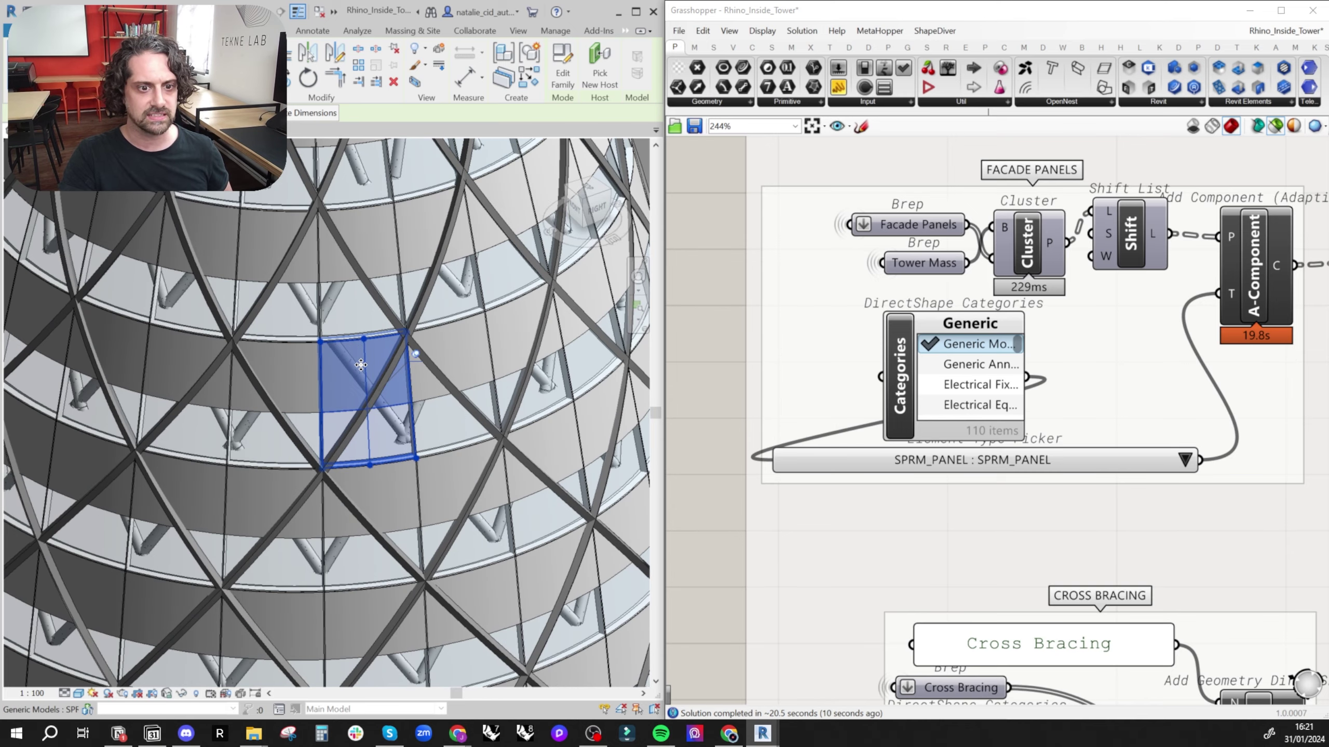
- Open the selected panel's SPRM_PANEL family and examine its adaptive points and curved geometry
{"action": "double_click", "coordinate": [364, 361]}
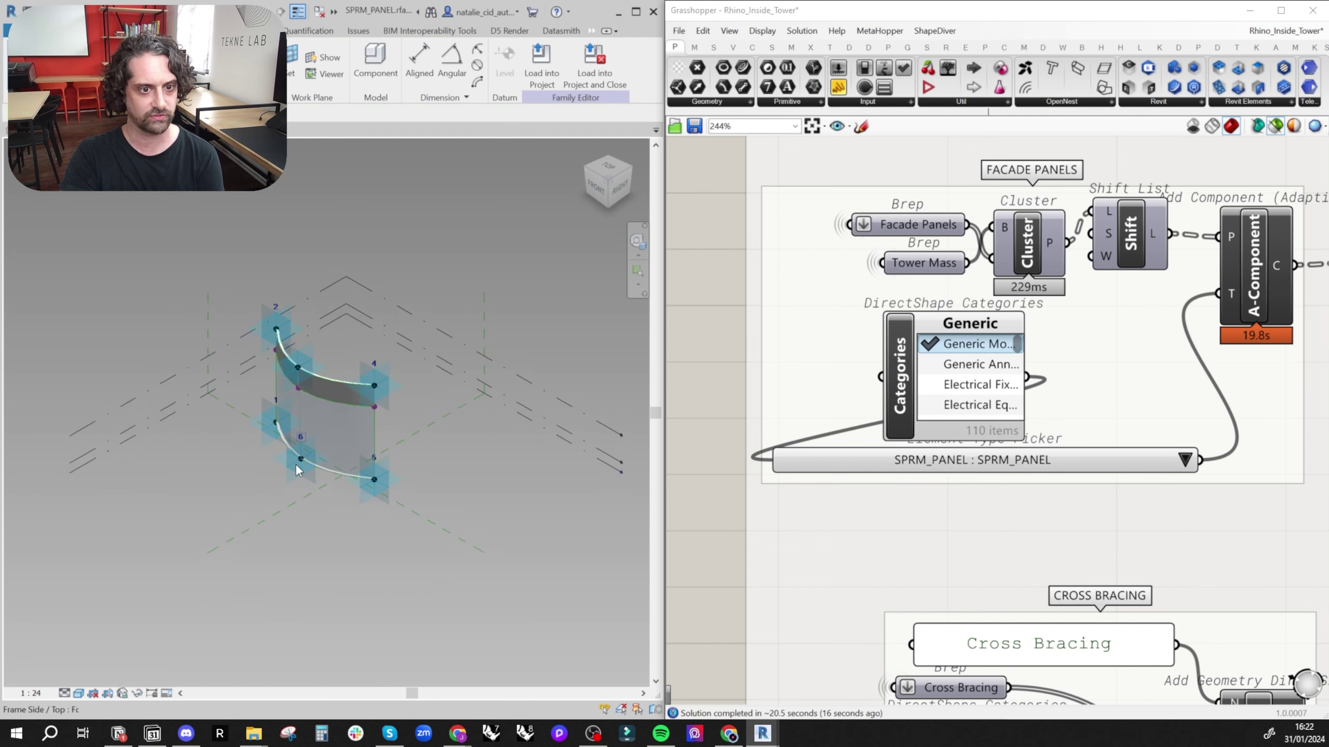
{"action": "scroll", "coordinate": [297, 470], "scroll_direction": "up", "scroll_amount": 4}
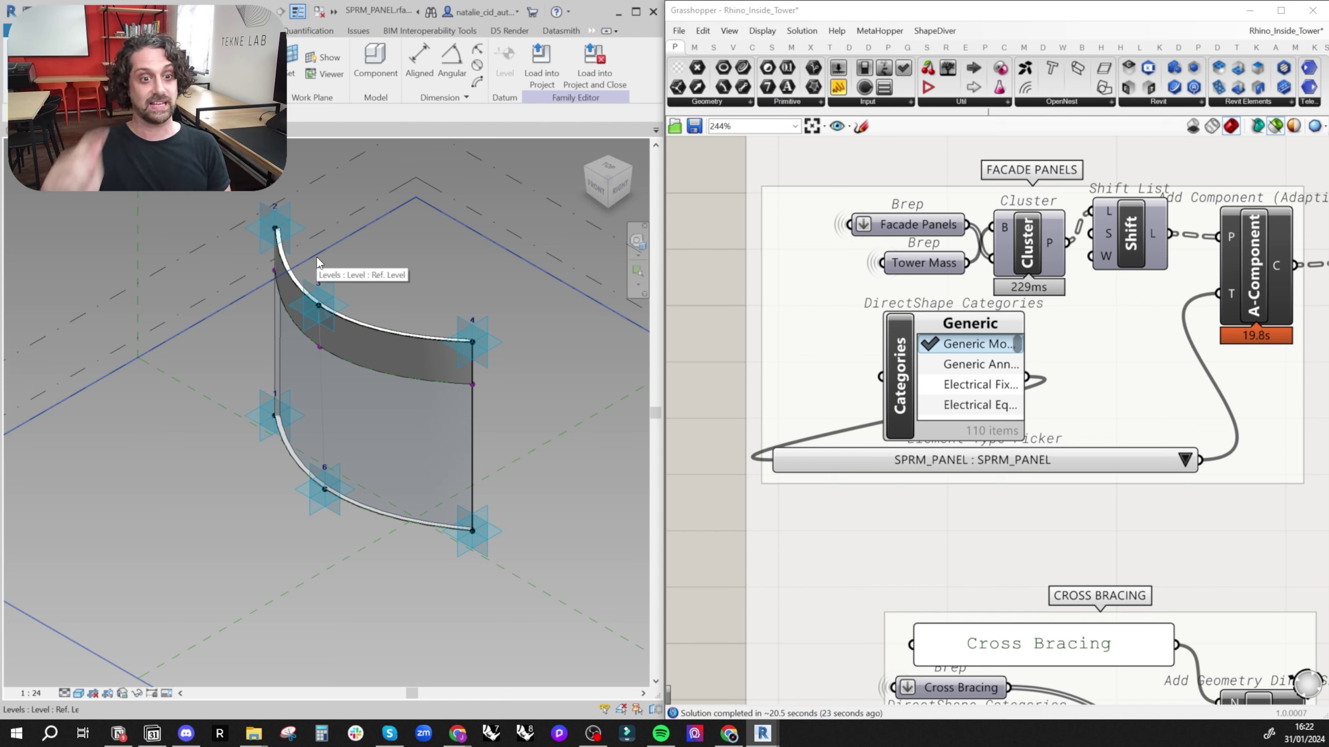
{"action": "scroll", "coordinate": [209, 442], "scroll_direction": "down", "scroll_amount": 2}
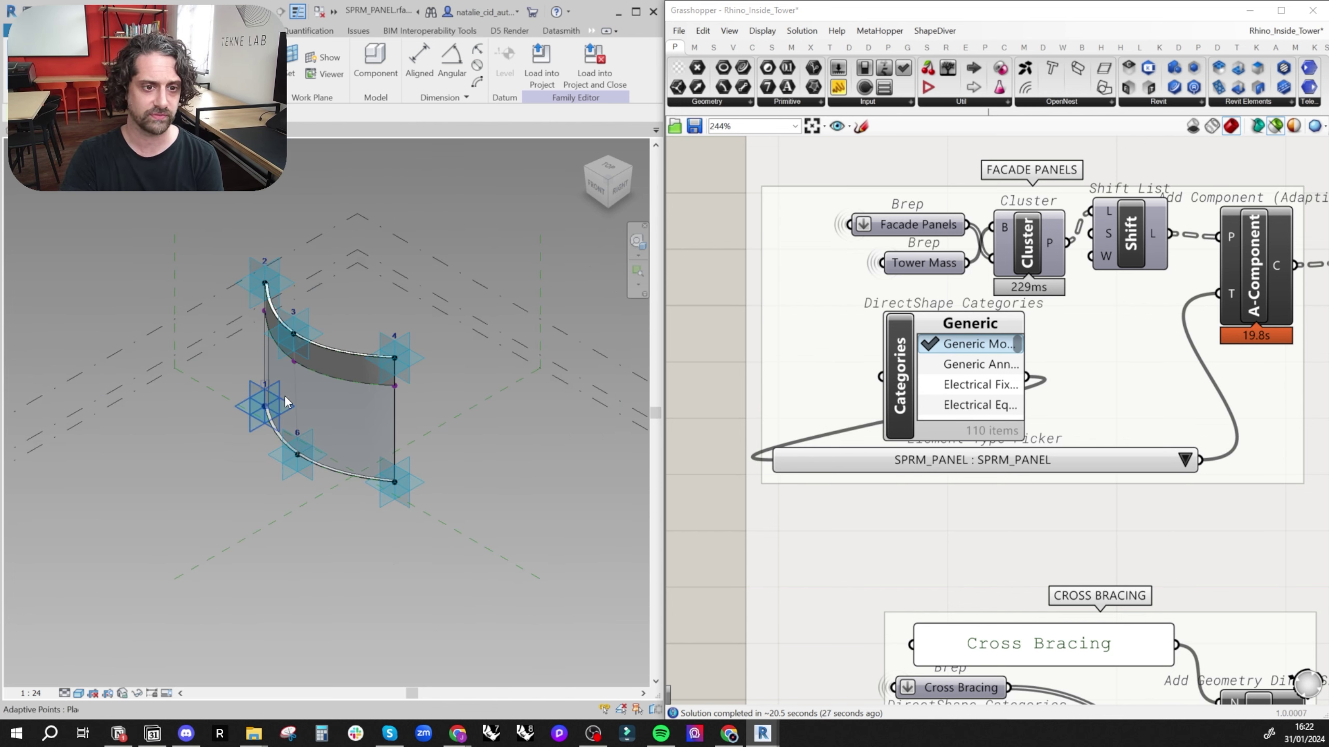
{"action": "scroll", "coordinate": [335, 335], "scroll_direction": "up", "scroll_amount": 3}
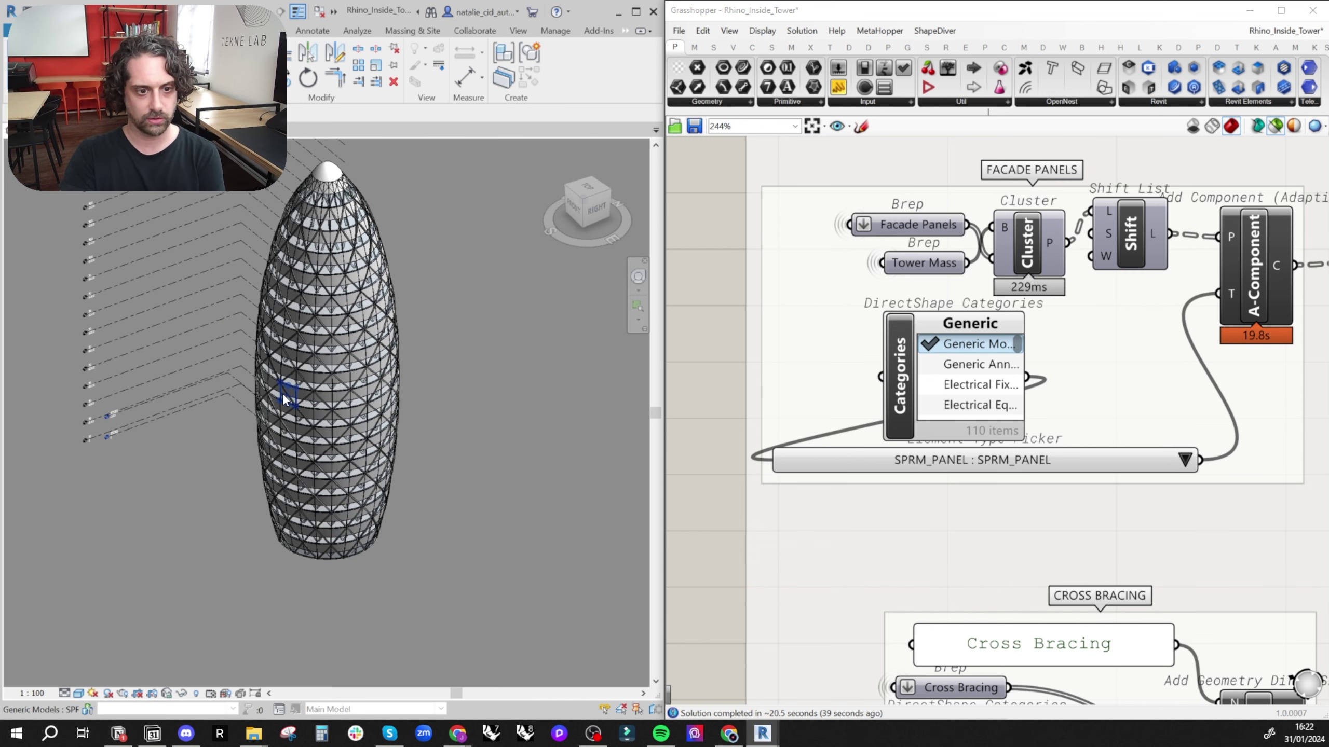
- Review the panelled tower in Revit and locate the disabled Set Element Params group on the Grasshopper canvas
{"action": "middle_click_drag", "start_coordinate": [283, 399], "coordinate": [269, 440]}
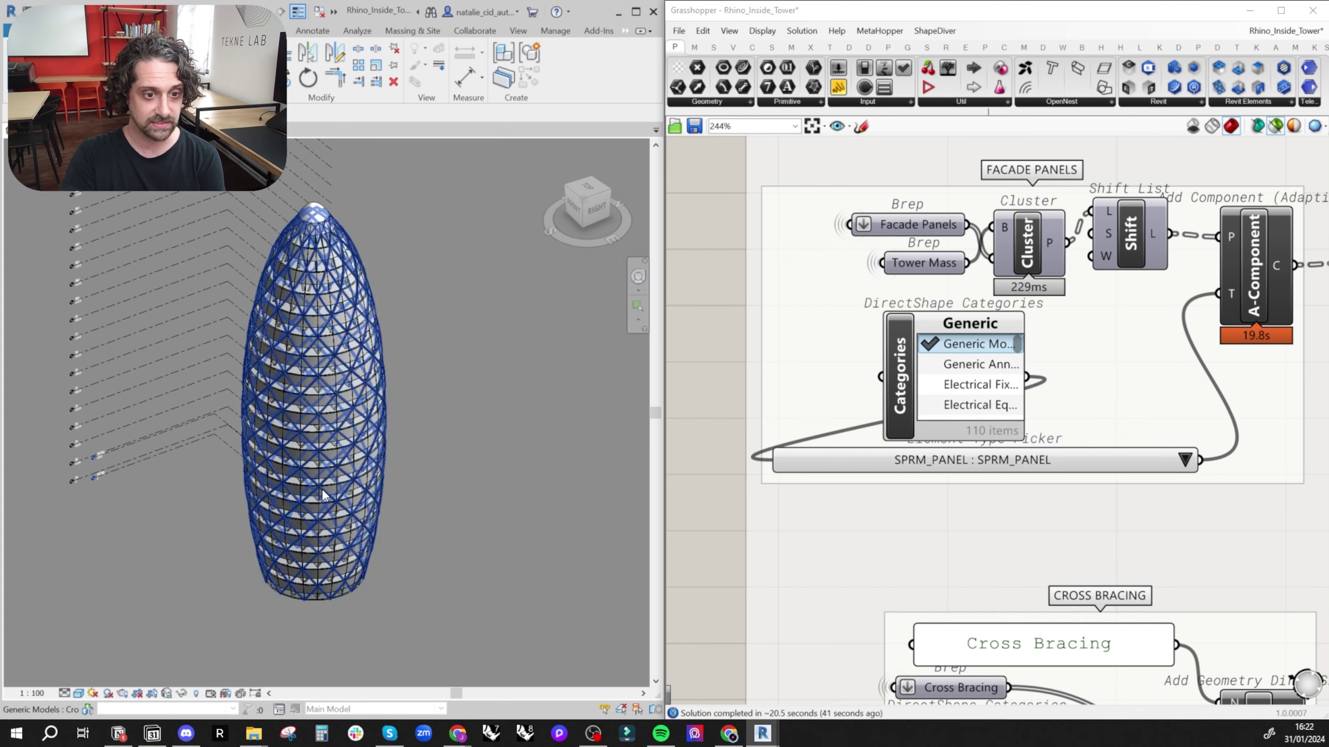
{"action": "scroll", "coordinate": [323, 495], "scroll_direction": "up", "scroll_amount": 1}
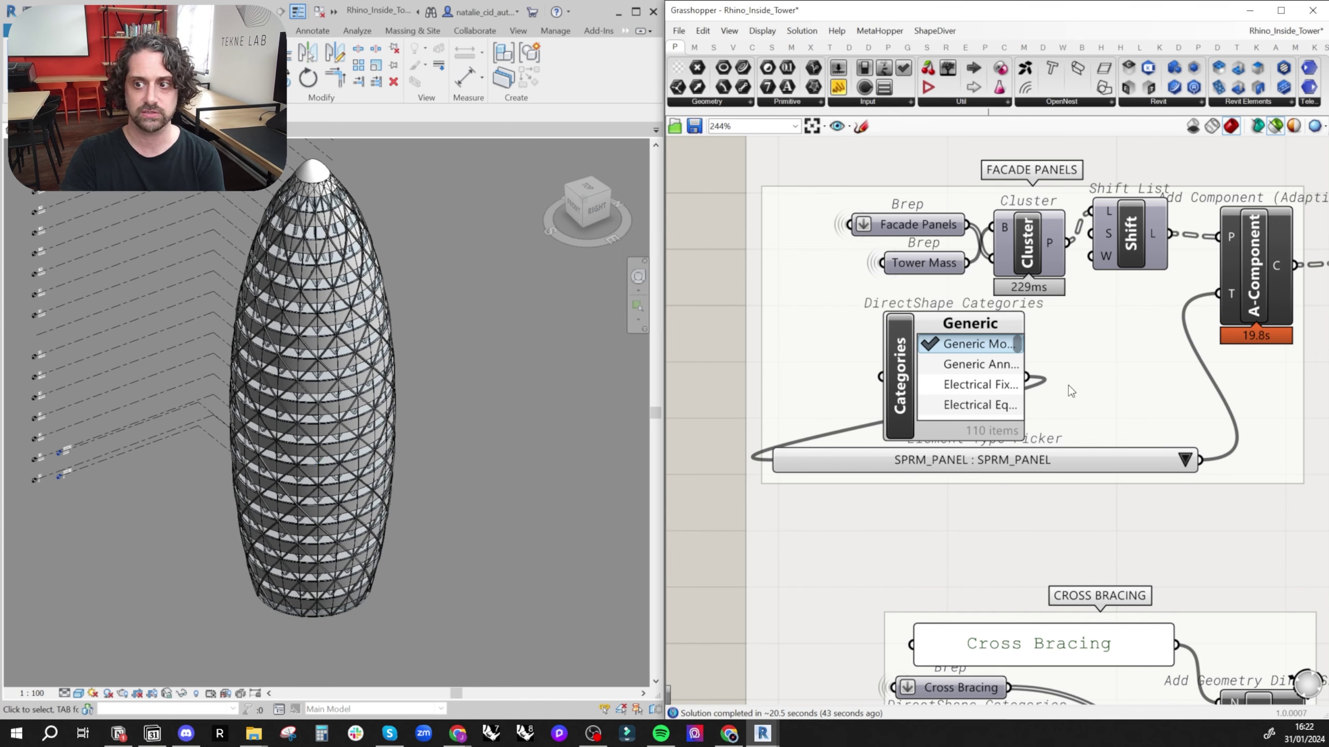
{"action": "right_click", "coordinate": [856, 404]}
{"action": "left_click", "coordinate": [765, 305]}
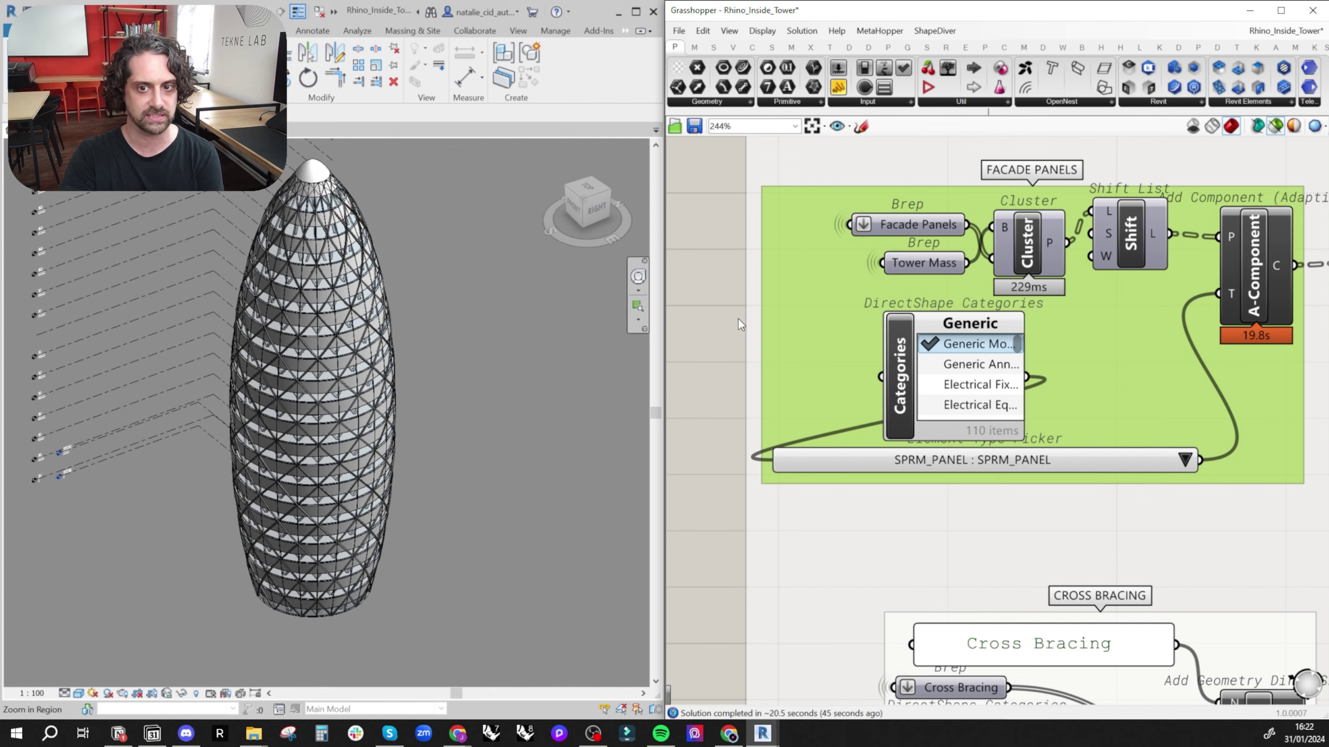
{"action": "left_click", "coordinate": [718, 321]}
{"action": "scroll", "coordinate": [718, 320], "scroll_direction": "down", "scroll_amount": 4}
{"action": "right_click_drag", "start_coordinate": [1203, 272], "coordinate": [851, 353]}
{"action": "scroll", "coordinate": [1075, 283], "scroll_direction": "up", "scroll_amount": 3}
{"action": "right_click_drag", "start_coordinate": [1089, 221], "coordinate": [1142, 204]}
{"action": "scroll", "coordinate": [239, 317], "scroll_direction": "up", "scroll_amount": 4}
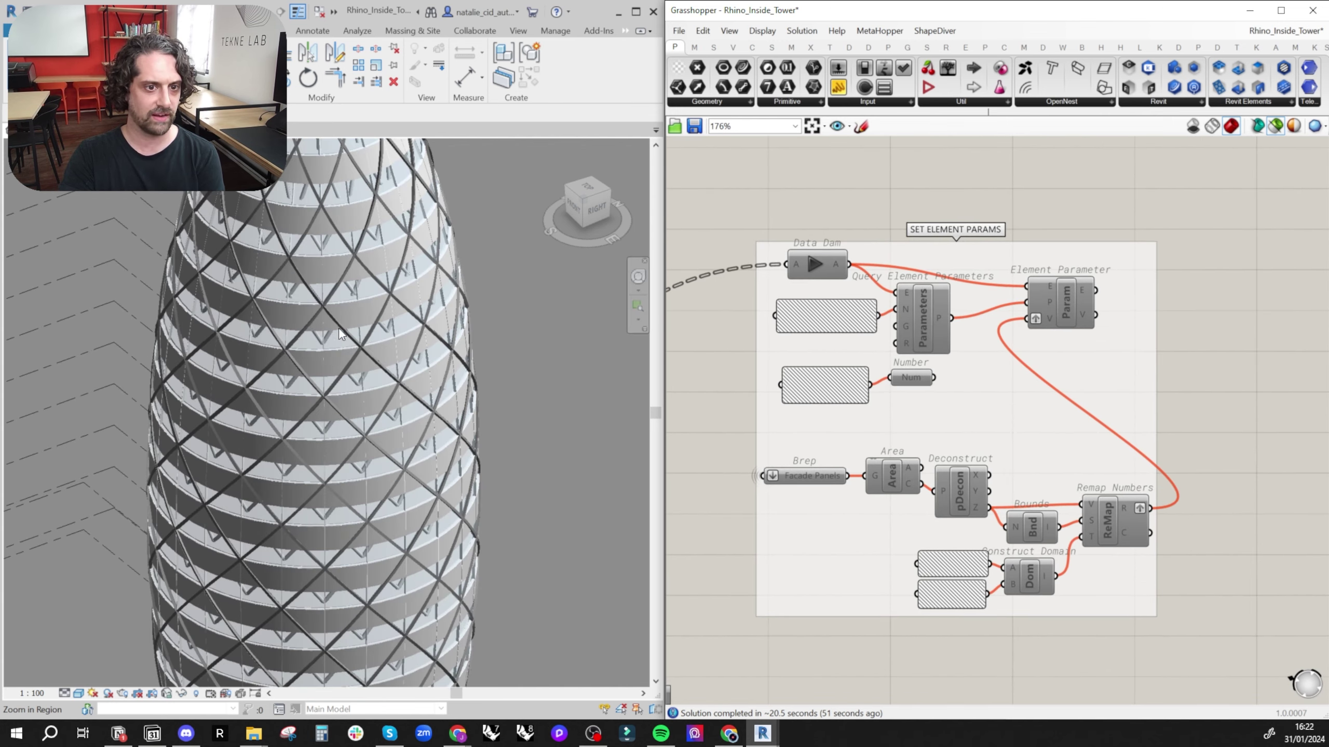
- Select one facade panel on the Revit tower and enable the components in the Set Element Params group
{"action": "left_click", "coordinate": [299, 322]}
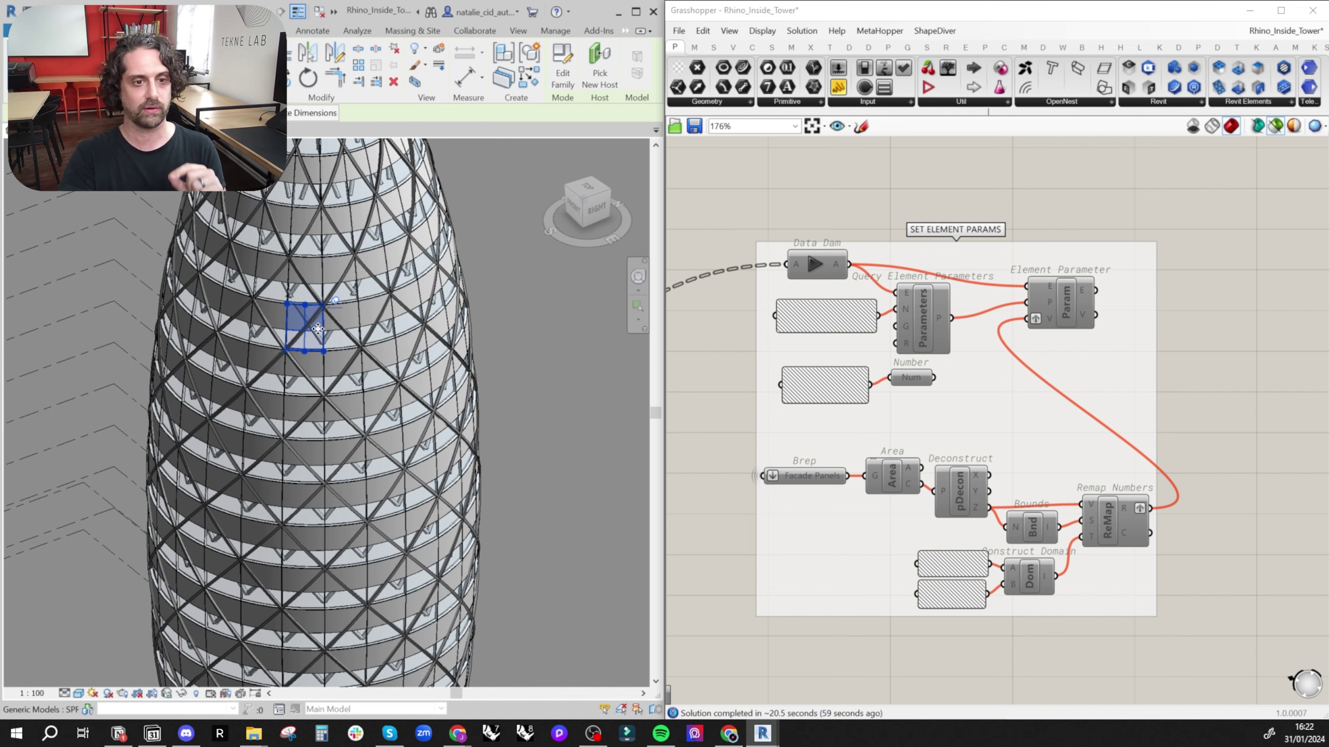
{"action": "scroll", "coordinate": [317, 329], "scroll_direction": "down", "scroll_amount": 4}
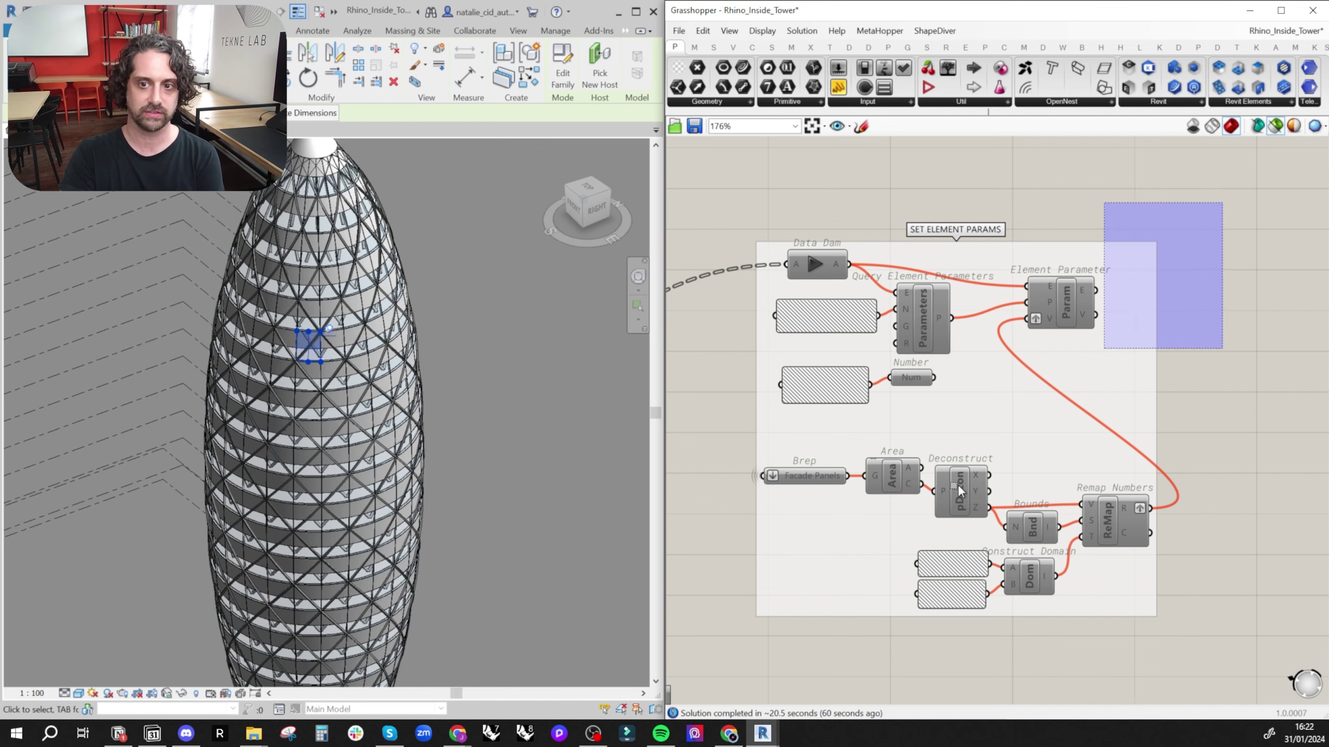
{"action": "left_click_drag", "start_coordinate": [958, 490], "coordinate": [680, 696]}
{"action": "right_click", "coordinate": [858, 185]}
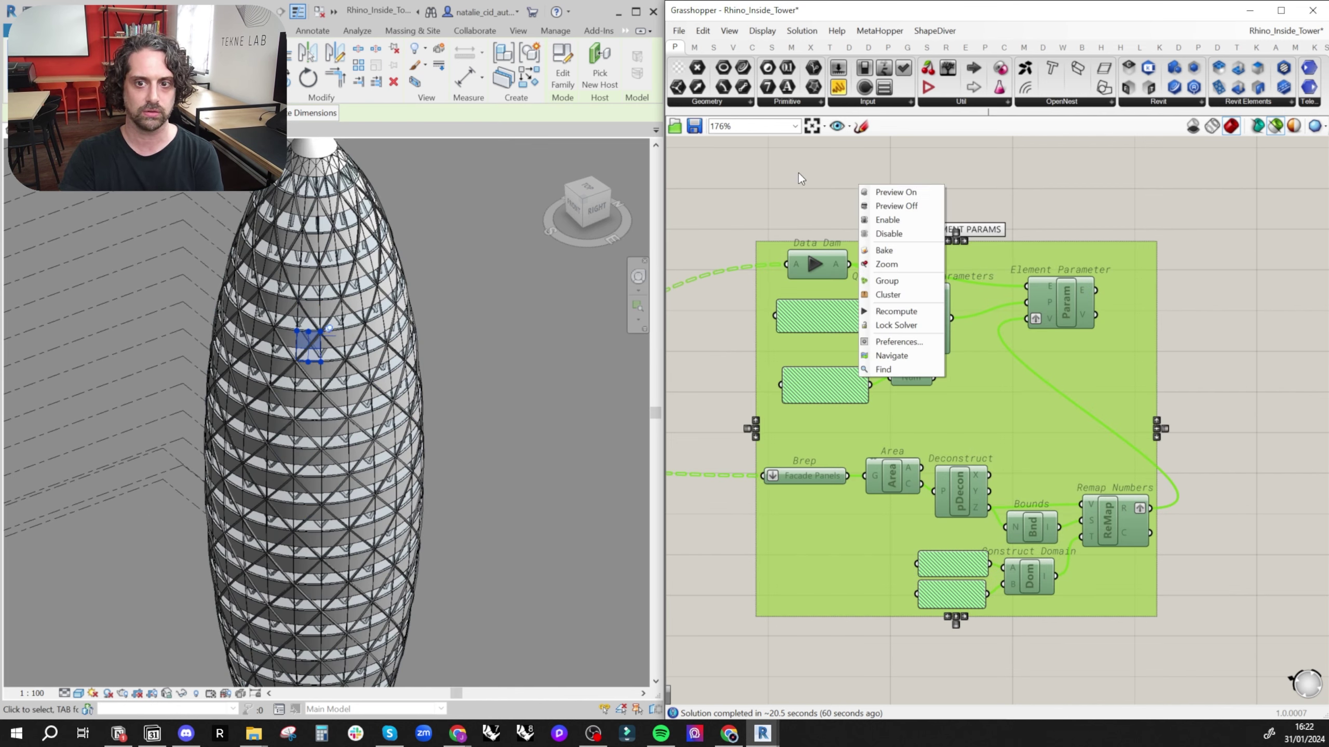
{"action": "left_click_drag", "start_coordinate": [764, 175], "coordinate": [1169, 663]}
{"action": "right_click", "coordinate": [1068, 204]}
{"action": "left_click", "coordinate": [1082, 187]}
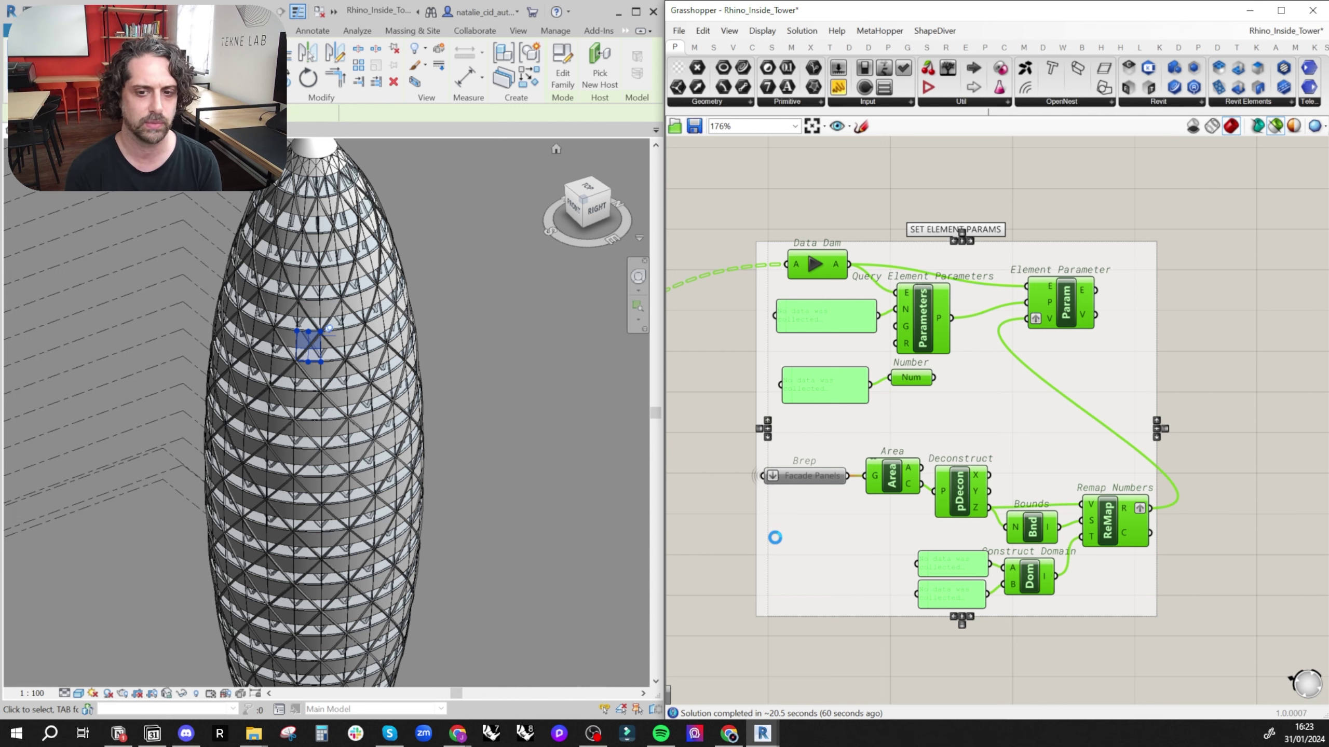
- Connect the Number parameter holding 1000 to the Element Parameter's value input to set a uniform Panel Height
{"action": "scroll", "coordinate": [965, 353], "scroll_direction": "up", "scroll_amount": 4}
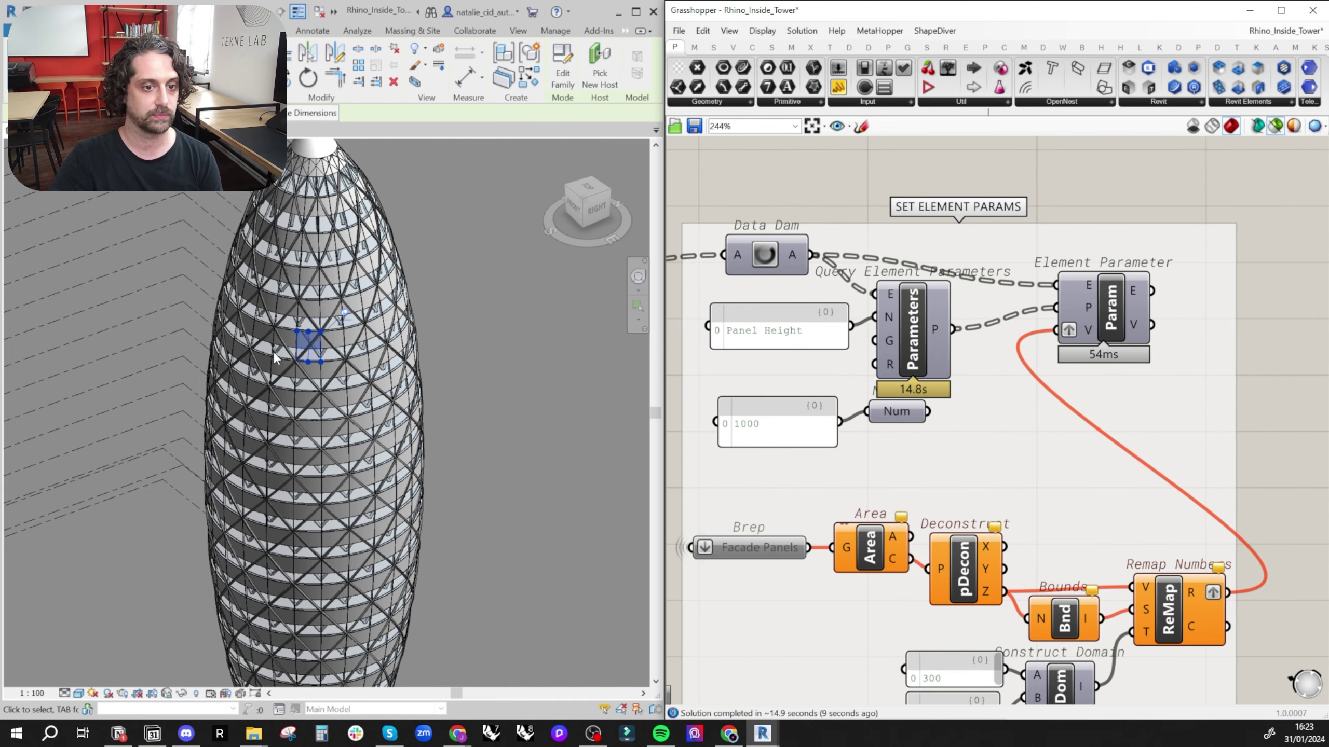
{"action": "scroll", "coordinate": [769, 323], "scroll_direction": "up", "scroll_amount": 2}
{"action": "right_click_drag", "start_coordinate": [769, 322], "coordinate": [830, 344]}
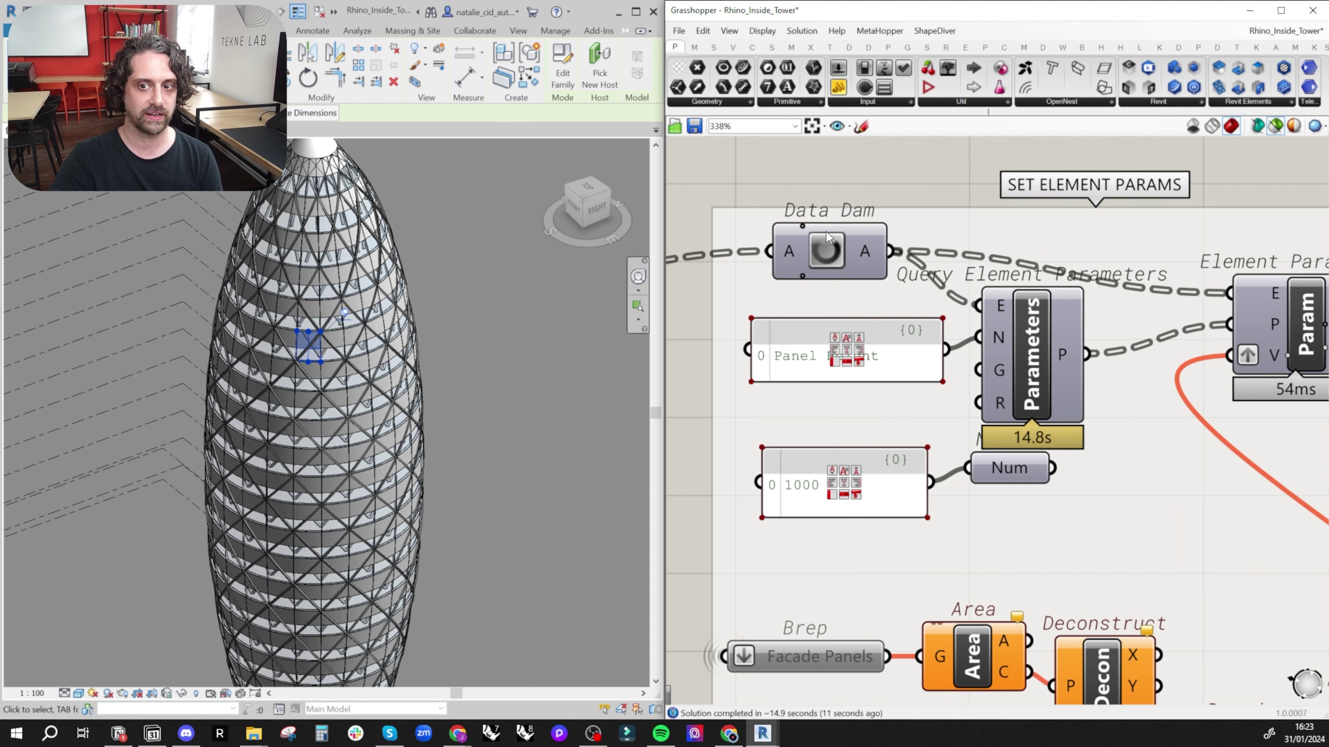
{"action": "scroll", "coordinate": [813, 358], "scroll_direction": "down", "scroll_amount": 2}
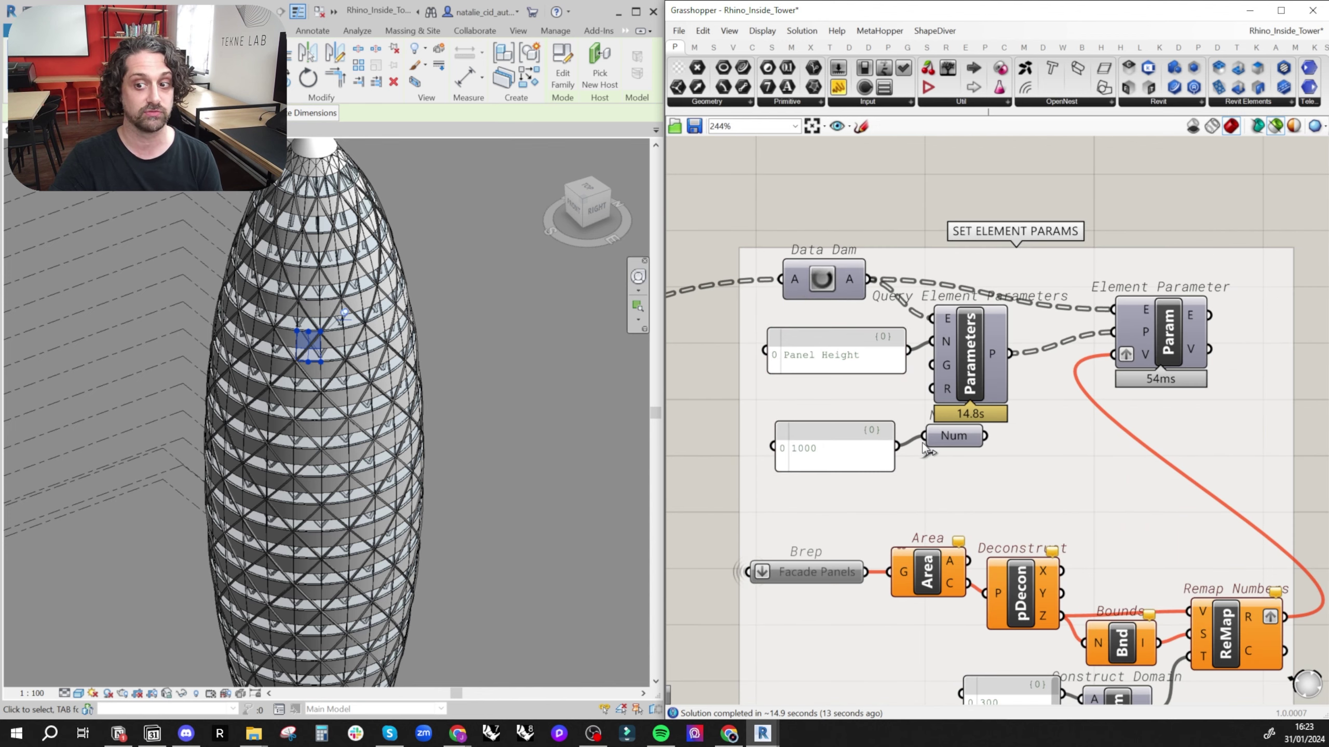
{"action": "right_click_drag", "start_coordinate": [1170, 359], "coordinate": [1124, 333]}
{"action": "left_click_drag", "start_coordinate": [1002, 399], "coordinate": [939, 410]}
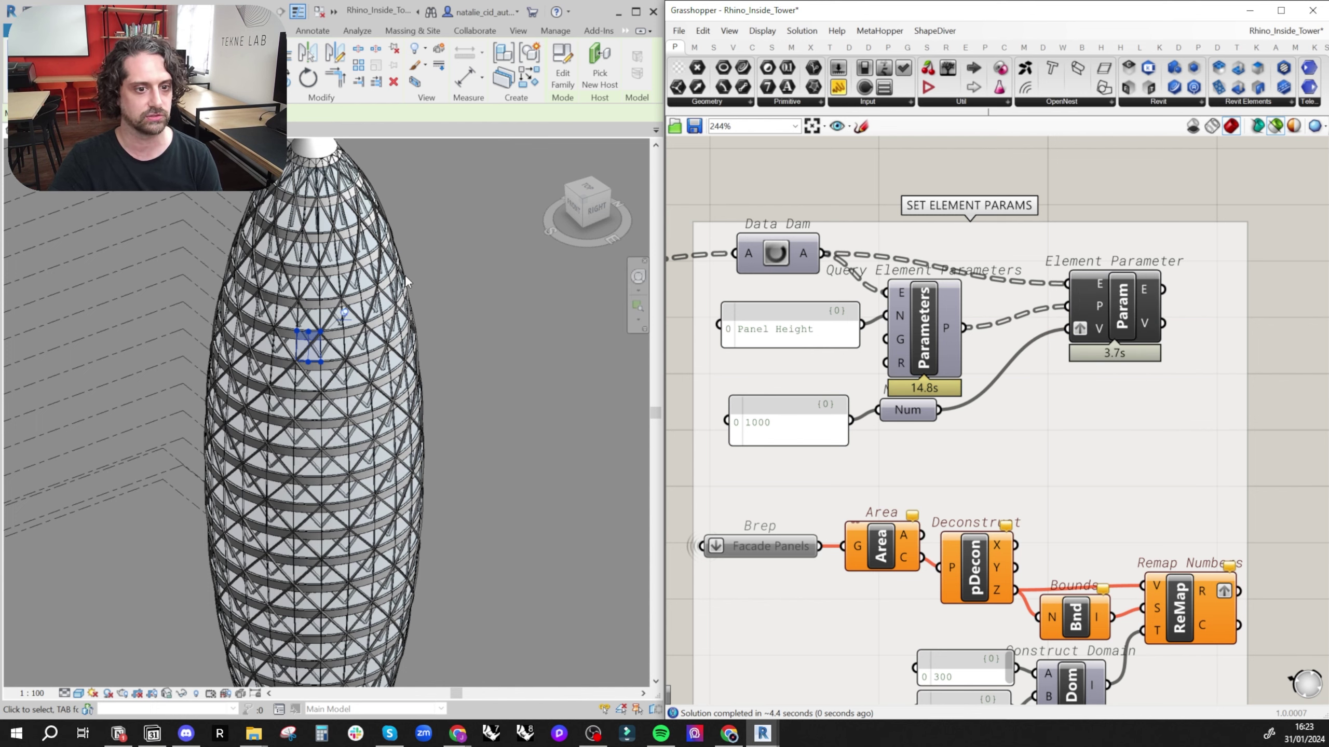
- Enable the Facade Panels Brep parameter that feeds the Area component in the Set Element Params group
{"action": "scroll", "coordinate": [343, 334], "scroll_direction": "up", "scroll_amount": 5}
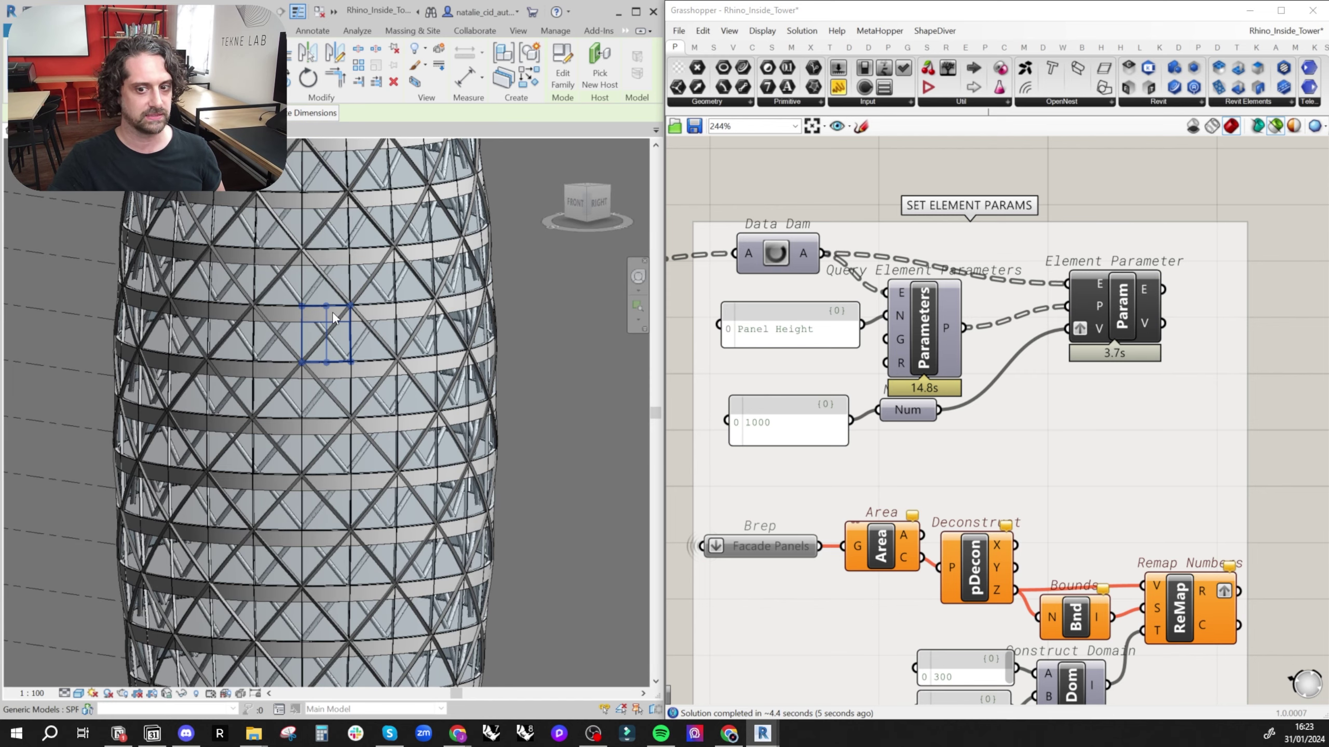
{"action": "right_click", "coordinate": [1209, 380]}
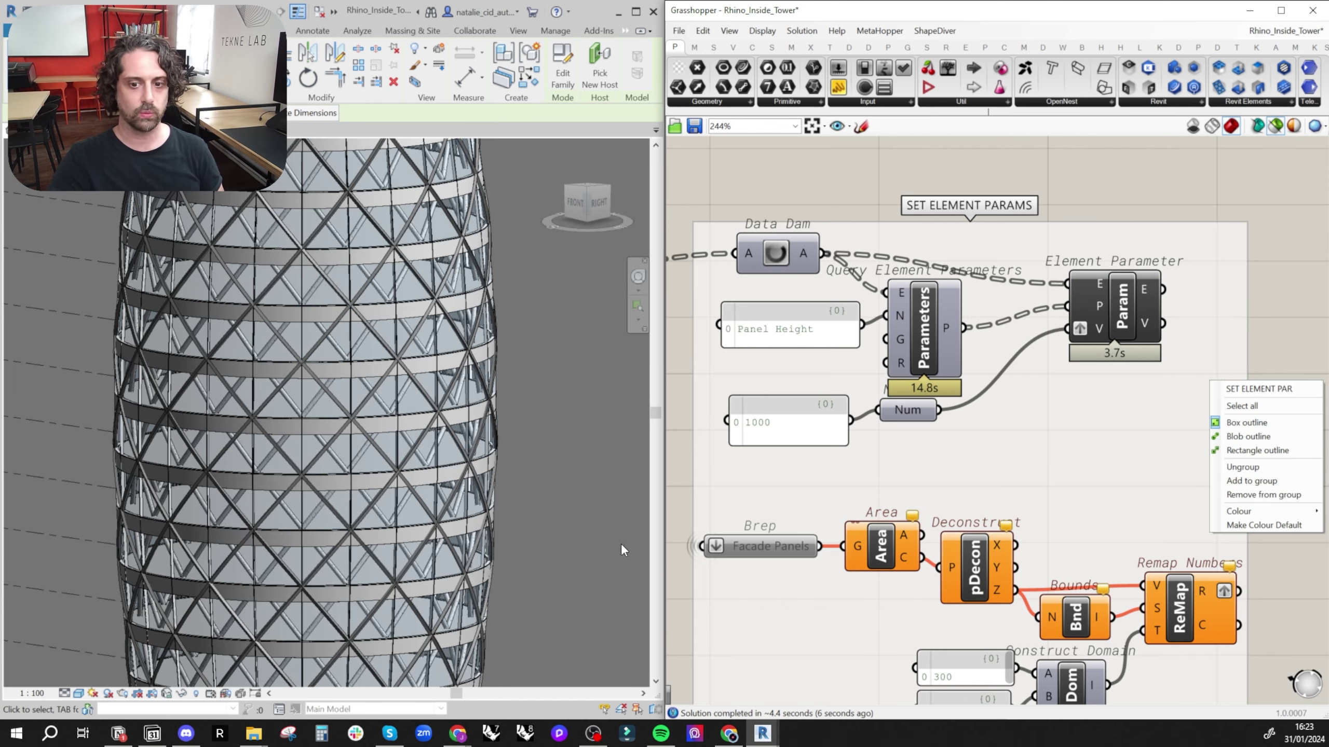
{"action": "scroll", "coordinate": [621, 543], "scroll_direction": "down", "scroll_amount": 1}
{"action": "right_click_drag", "start_coordinate": [703, 472], "coordinate": [842, 419]}
{"action": "left_click_drag", "start_coordinate": [787, 445], "coordinate": [964, 563]}
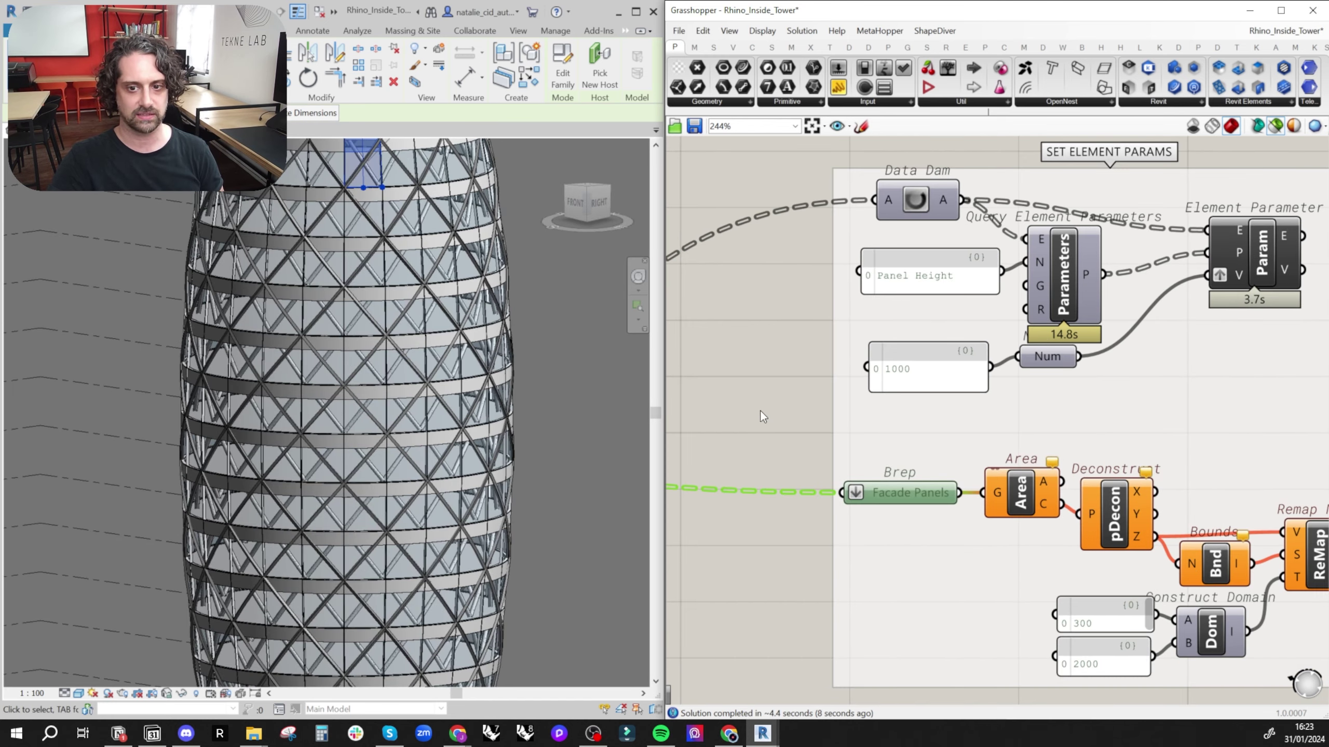
{"action": "middle_click", "coordinate": [760, 412]}
{"action": "left_click", "coordinate": [795, 449]}
{"action": "left_click", "coordinate": [819, 434]}
{"action": "scroll", "coordinate": [937, 451], "scroll_direction": "down", "scroll_amount": 3}
{"action": "right_click_drag", "start_coordinate": [941, 453], "coordinate": [848, 426]}
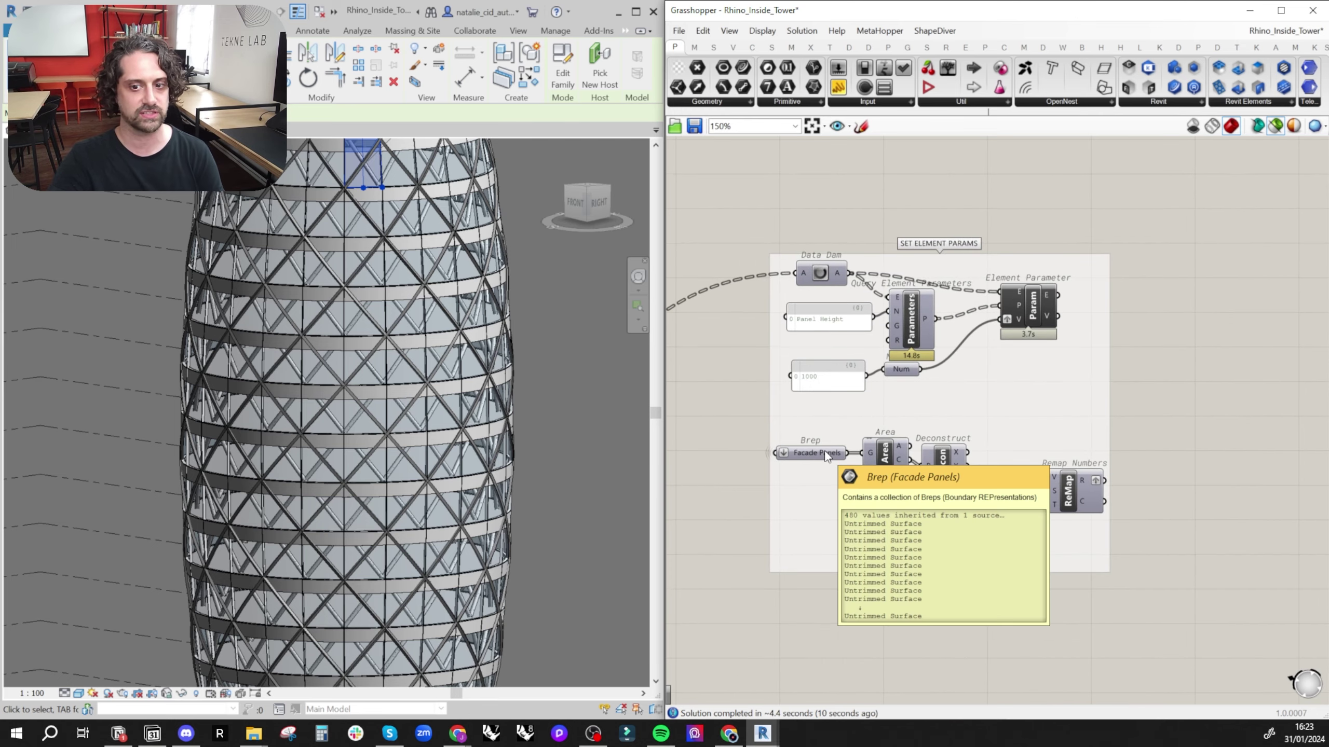
- Connect the Remap Numbers result, with its 300 to 2000 target domain, to the Element Parameter's value input
{"action": "scroll", "coordinate": [902, 454], "scroll_direction": "up", "scroll_amount": 3}
{"action": "right_click_drag", "start_coordinate": [915, 463], "coordinate": [856, 435]}
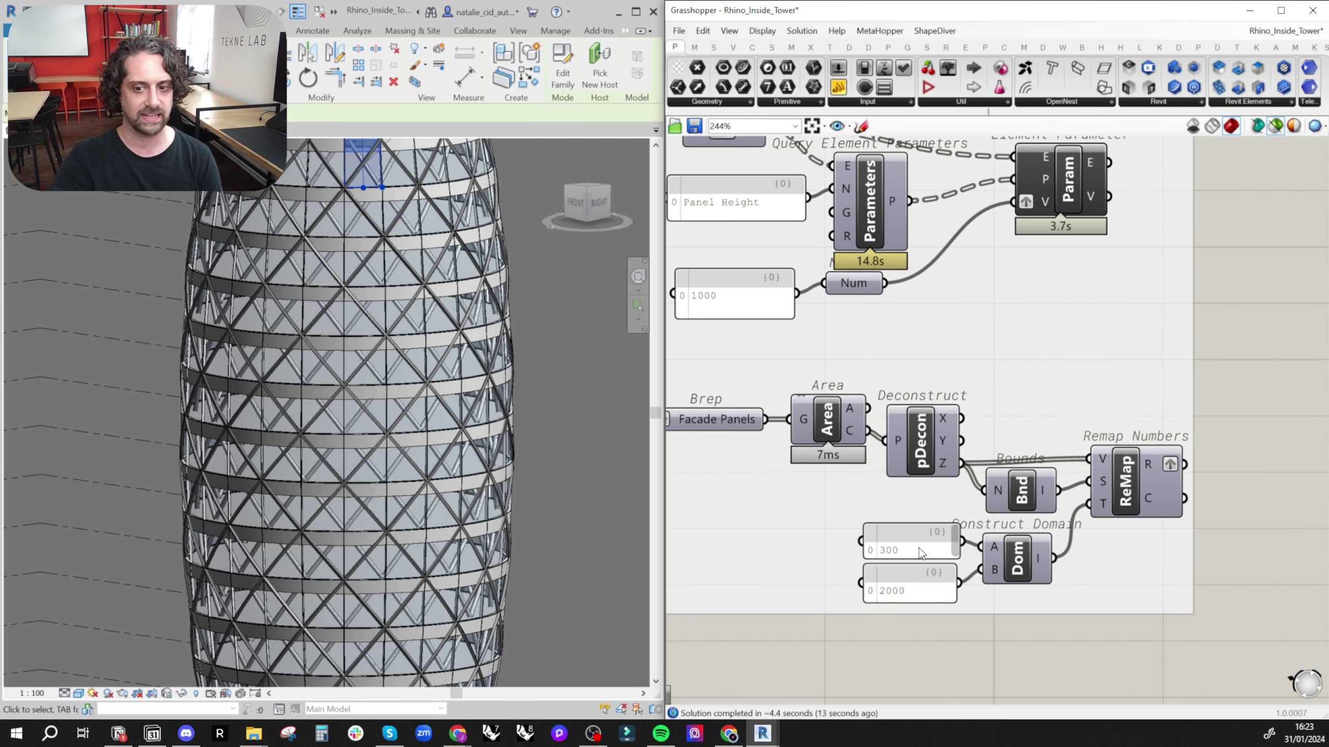
{"action": "scroll", "coordinate": [909, 550], "scroll_direction": "down", "scroll_amount": 2}
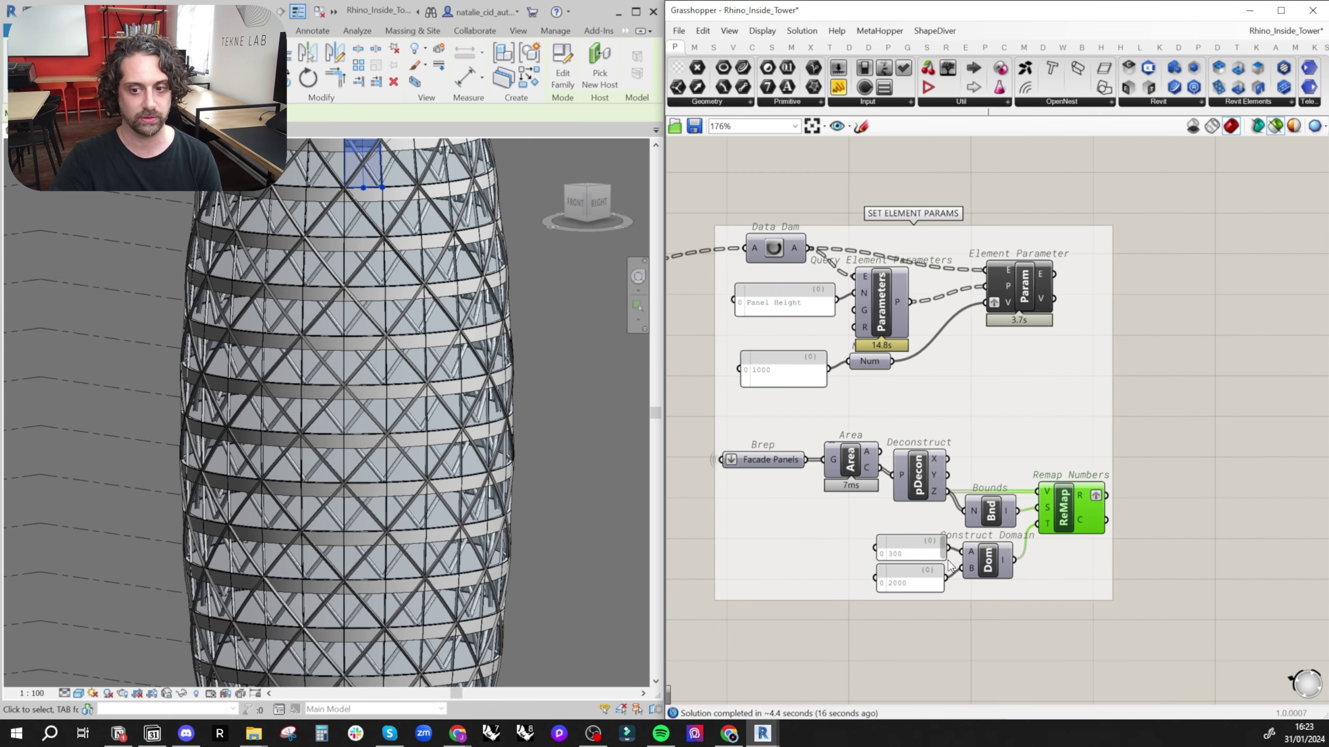
{"action": "scroll", "coordinate": [949, 547], "scroll_direction": "down", "scroll_amount": 1}
{"action": "left_click_drag", "start_coordinate": [1078, 530], "coordinate": [986, 366]}
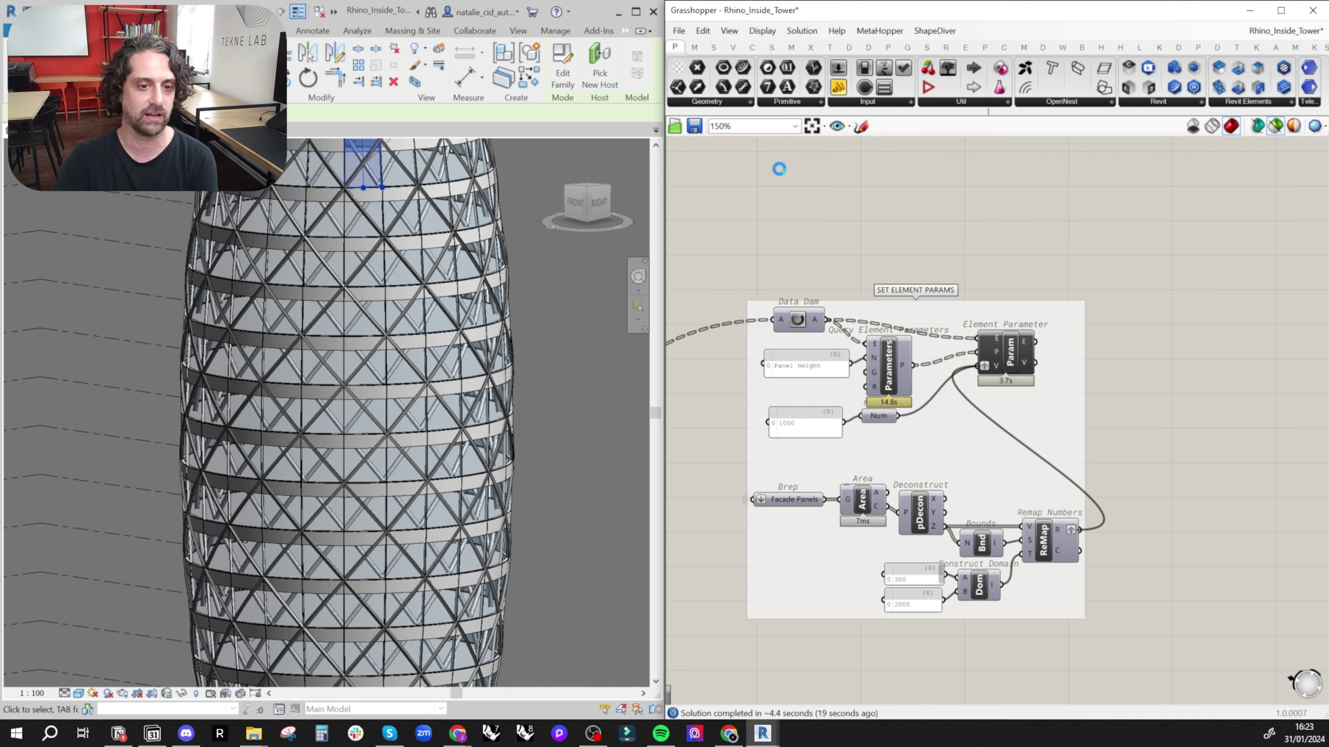
- Inspect the panel heights along the Revit tower and the Construct Domain inputs that control their range
{"action": "scroll", "coordinate": [451, 380], "scroll_direction": "down", "scroll_amount": 2}
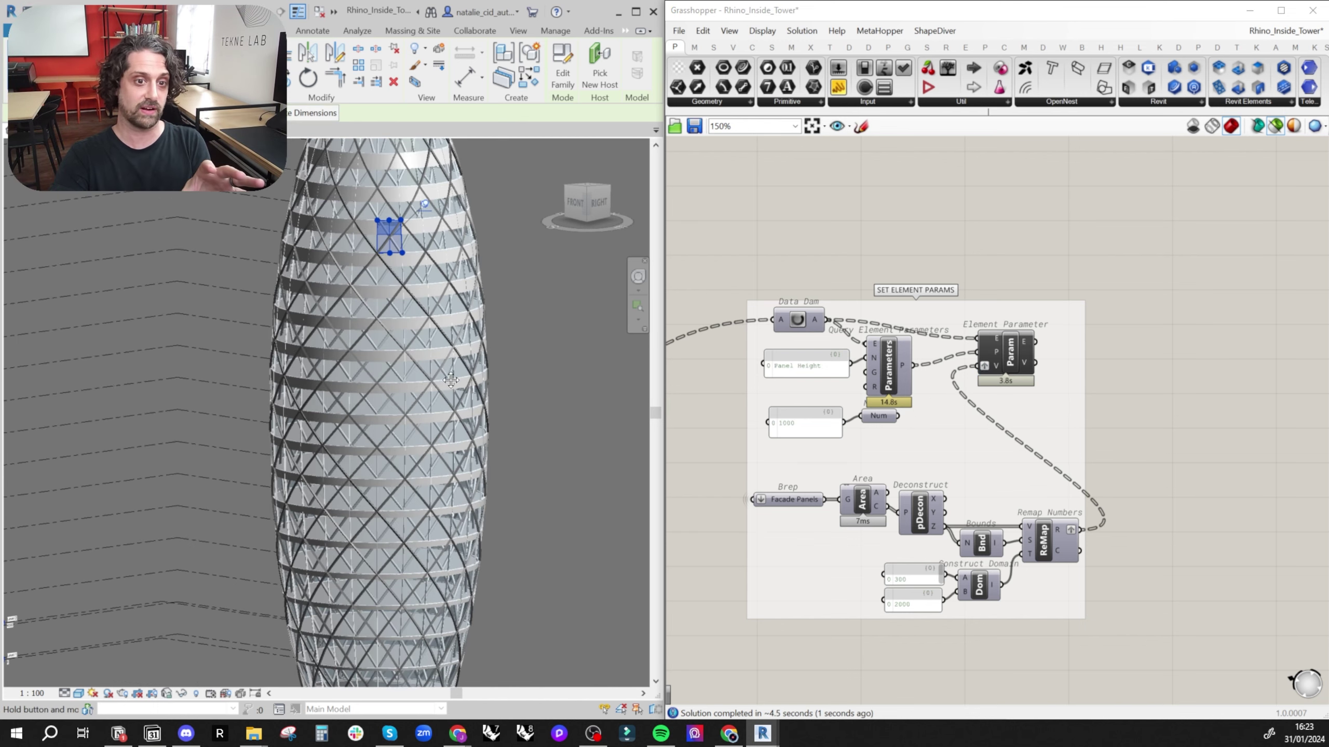
{"action": "scroll", "coordinate": [447, 642], "scroll_direction": "up", "scroll_amount": 4}
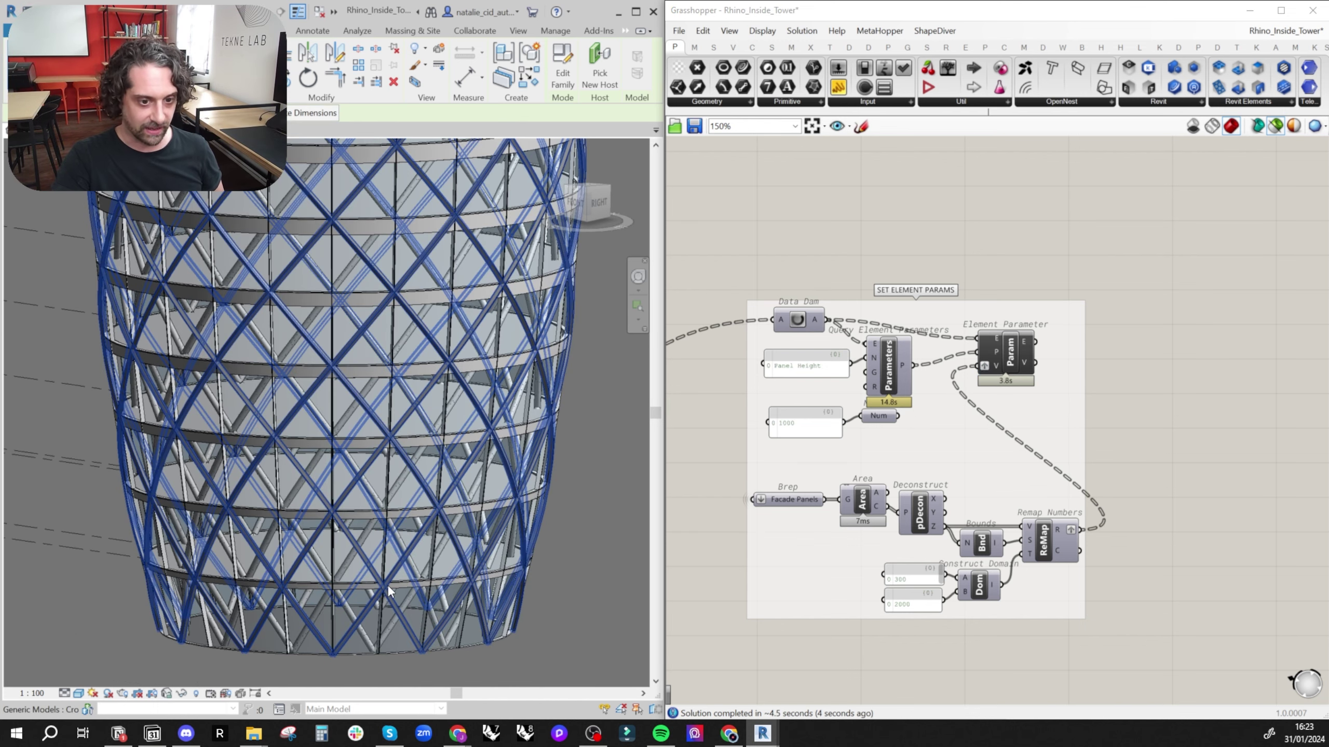
{"action": "scroll", "coordinate": [879, 615], "scroll_direction": "up", "scroll_amount": 5}
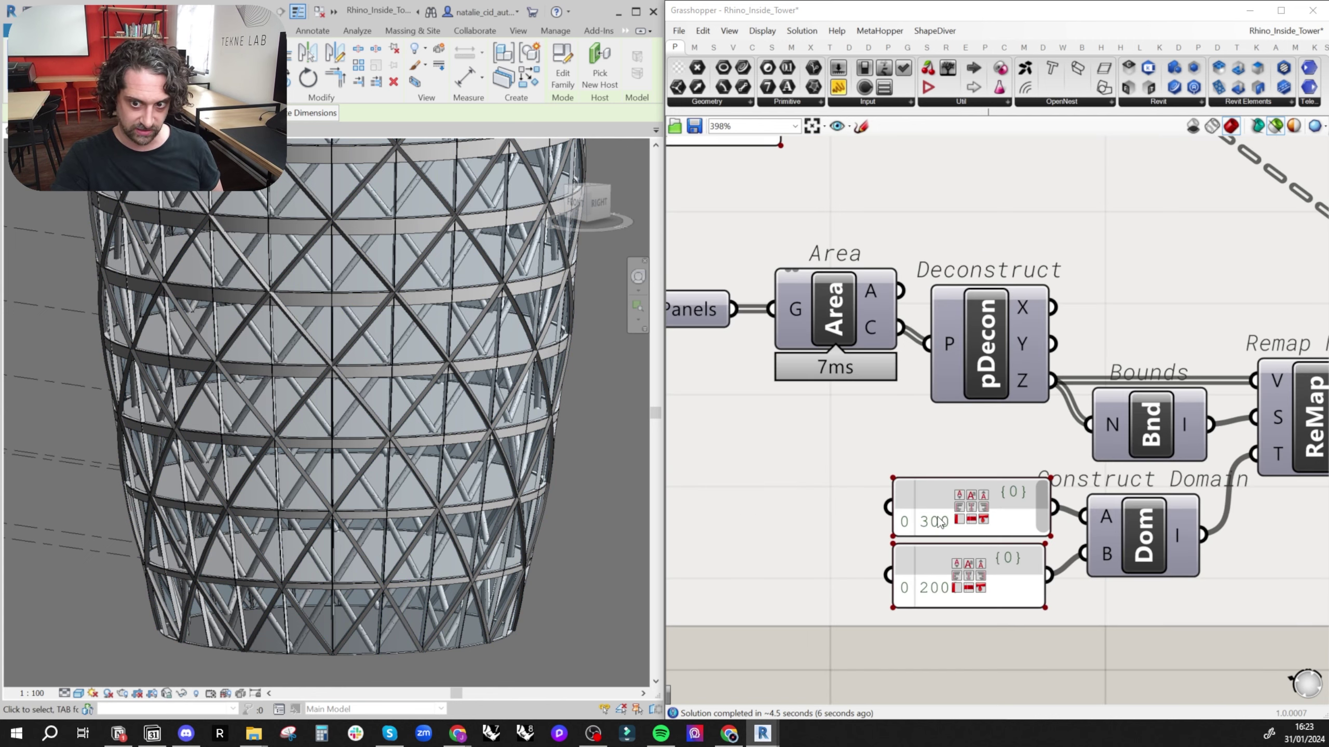
- Examine how the facade panel heights vary over the full Revit tower and clear the current panel selection
{"action": "scroll", "coordinate": [335, 367], "scroll_direction": "down", "scroll_amount": 5}
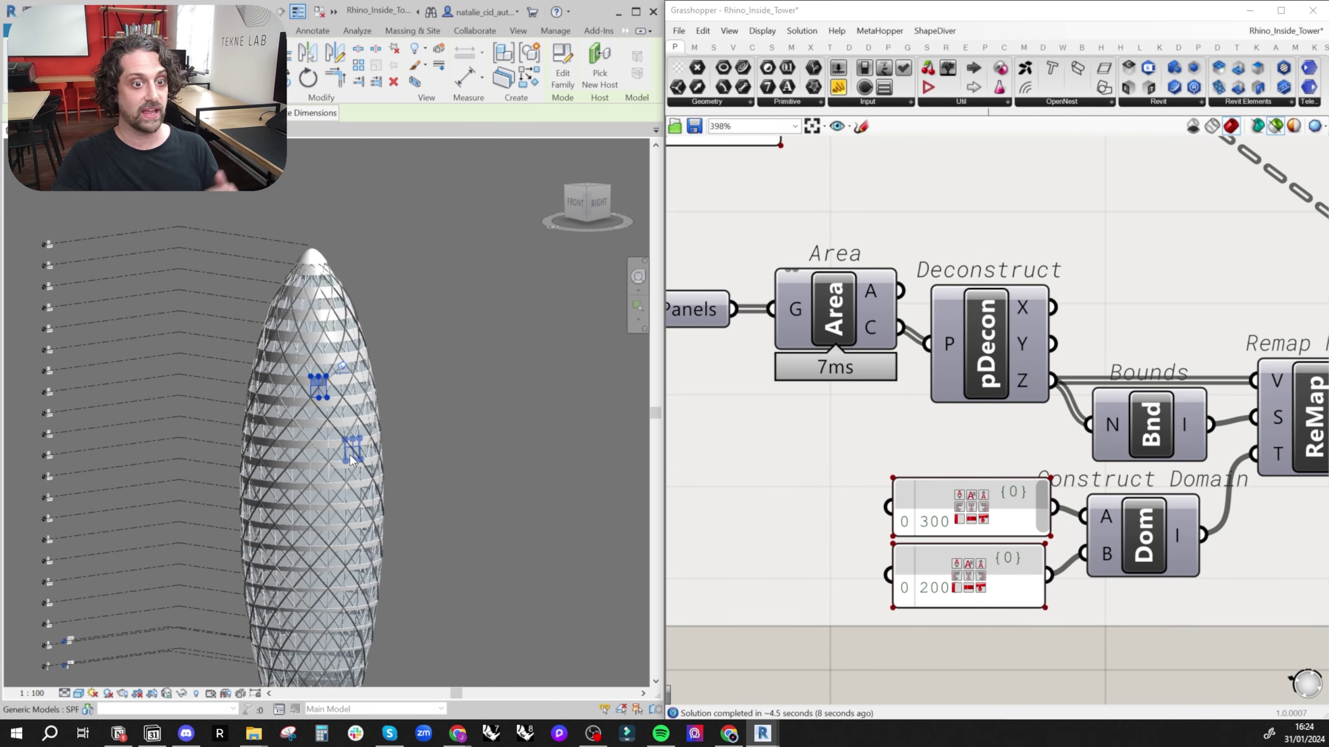
{"action": "scroll", "coordinate": [329, 288], "scroll_direction": "up", "scroll_amount": 3}
{"action": "scroll", "coordinate": [327, 283], "scroll_direction": "up", "scroll_amount": 2}
{"action": "scroll", "coordinate": [291, 300], "scroll_direction": "down", "scroll_amount": 4}
{"action": "middle_click_drag", "start_coordinate": [321, 402], "coordinate": [421, 347]}
{"action": "scroll", "coordinate": [380, 279], "scroll_direction": "down", "scroll_amount": 2}
{"action": "left_click", "coordinate": [453, 271]}
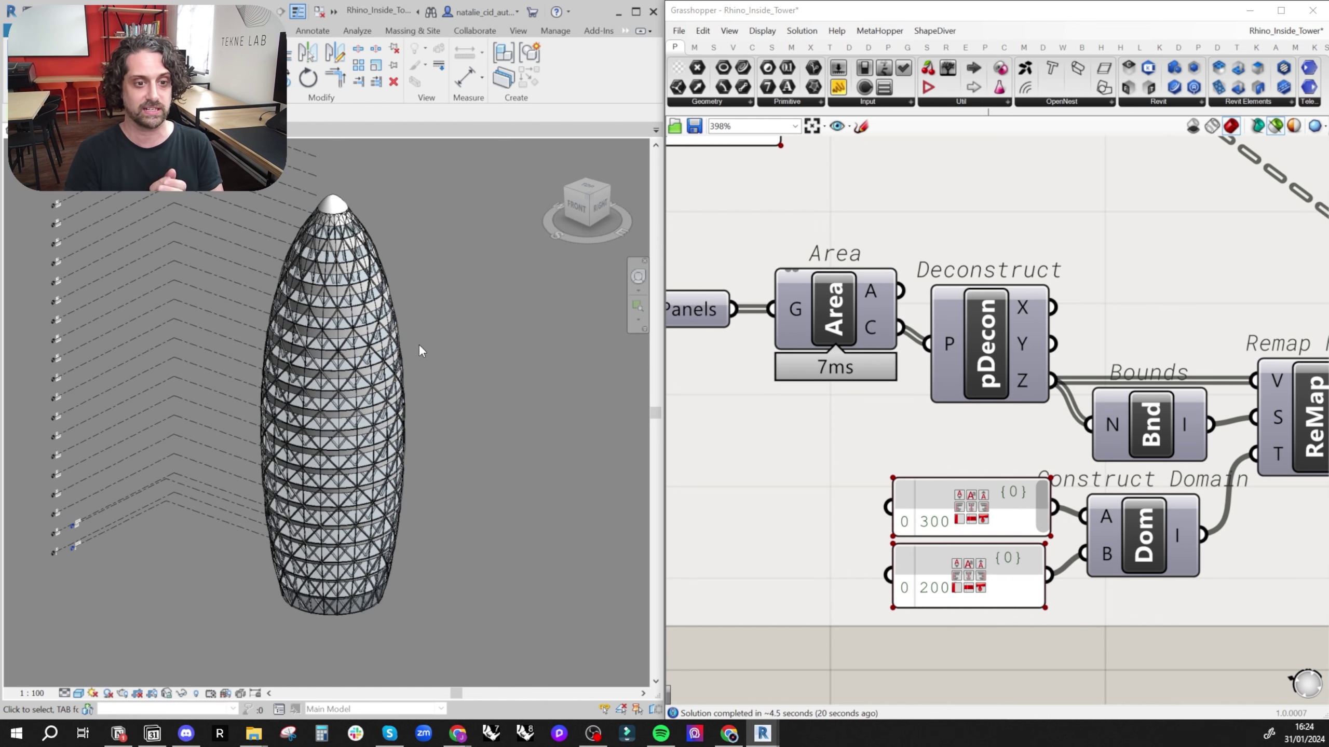
- Review the Set Element Params group and trace its input wire back to Add Component (Adaptive) in the Facade Panels group
{"action": "scroll", "coordinate": [1094, 352], "scroll_direction": "down", "scroll_amount": 5}
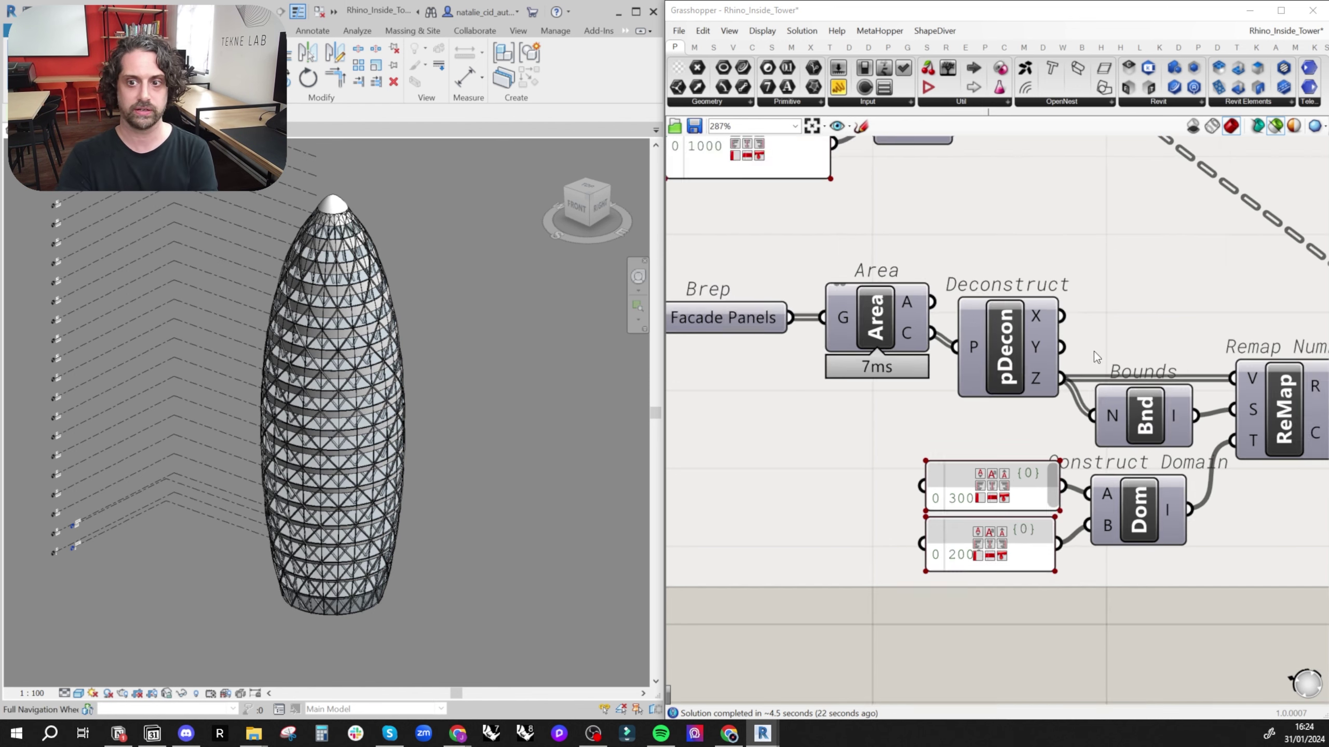
{"action": "left_click_drag", "start_coordinate": [1209, 180], "coordinate": [690, 657]}
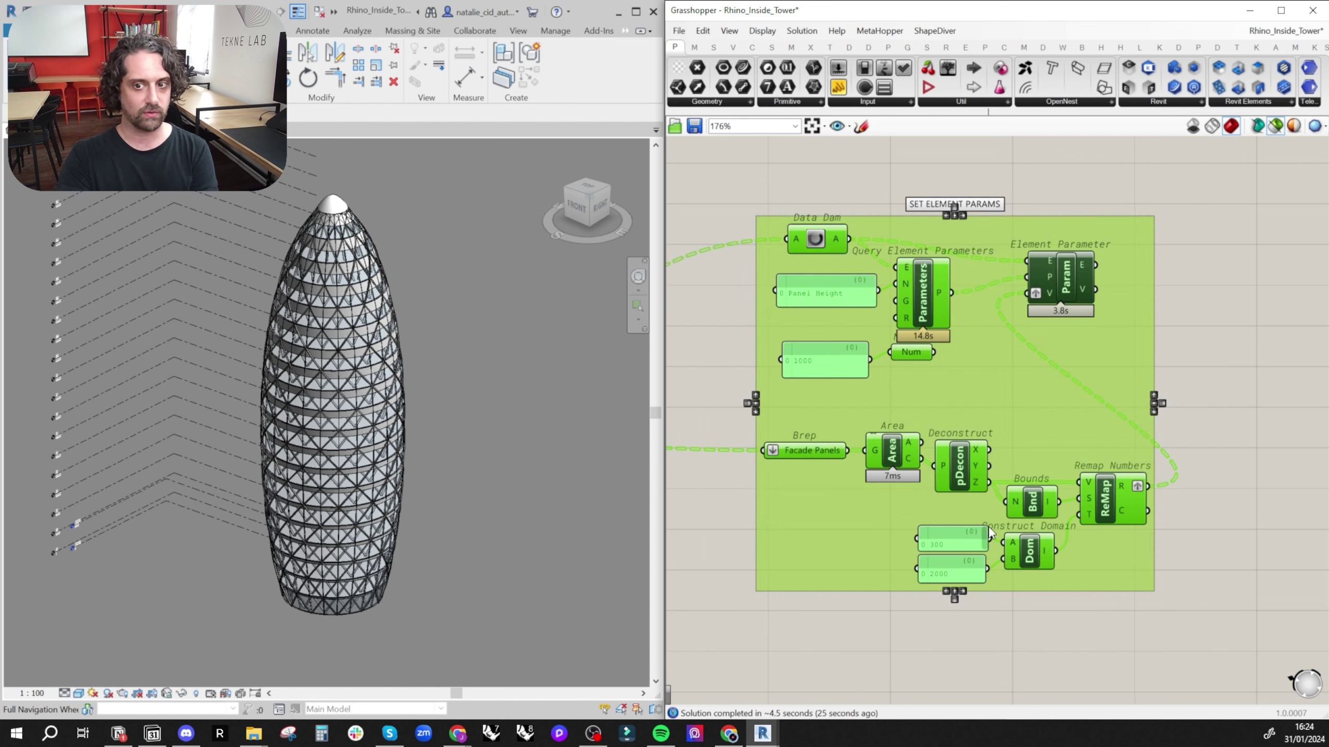
{"action": "left_click", "coordinate": [980, 177]}
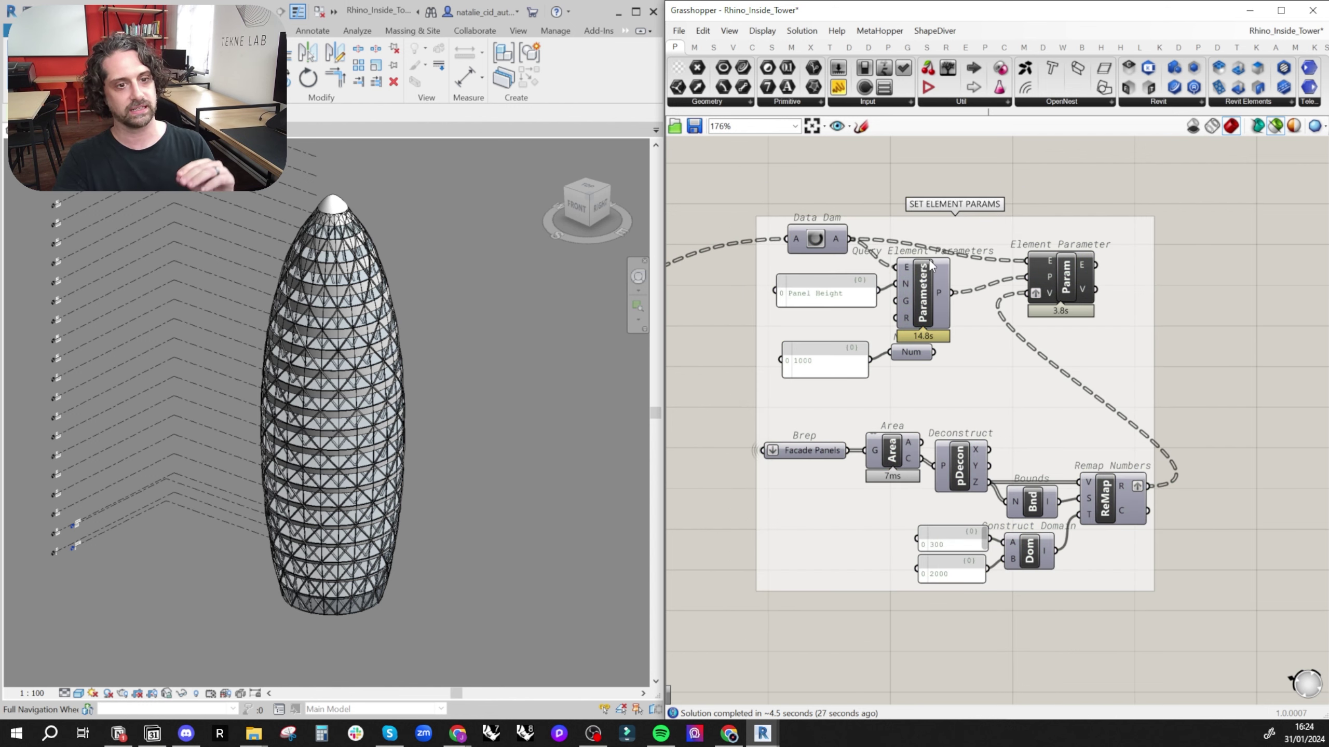
{"action": "right_click_drag", "start_coordinate": [930, 260], "coordinate": [1050, 312]}
{"action": "right_click_drag", "start_coordinate": [743, 267], "coordinate": [831, 249]}
{"action": "scroll", "coordinate": [834, 251], "scroll_direction": "down", "scroll_amount": 3}
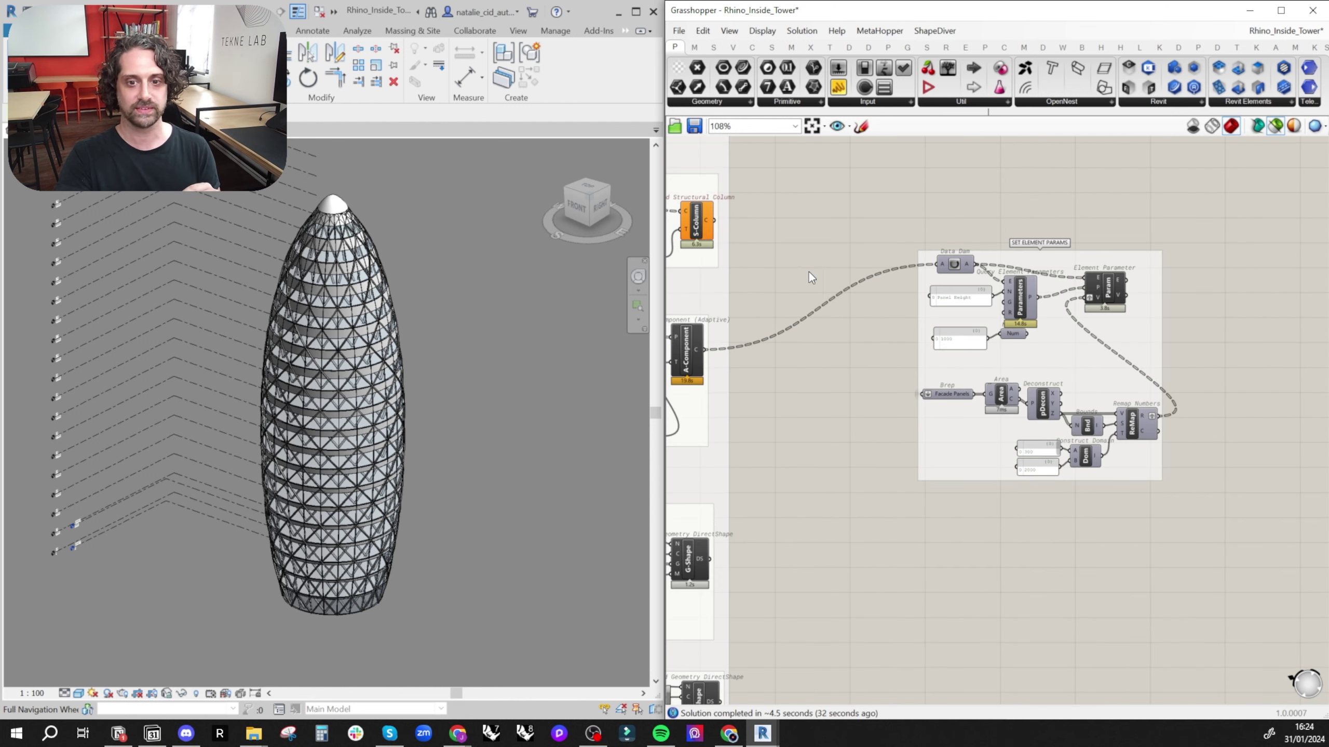
{"action": "scroll", "coordinate": [704, 378], "scroll_direction": "up", "scroll_amount": 3}
{"action": "right_click_drag", "start_coordinate": [705, 378], "coordinate": [907, 329]}
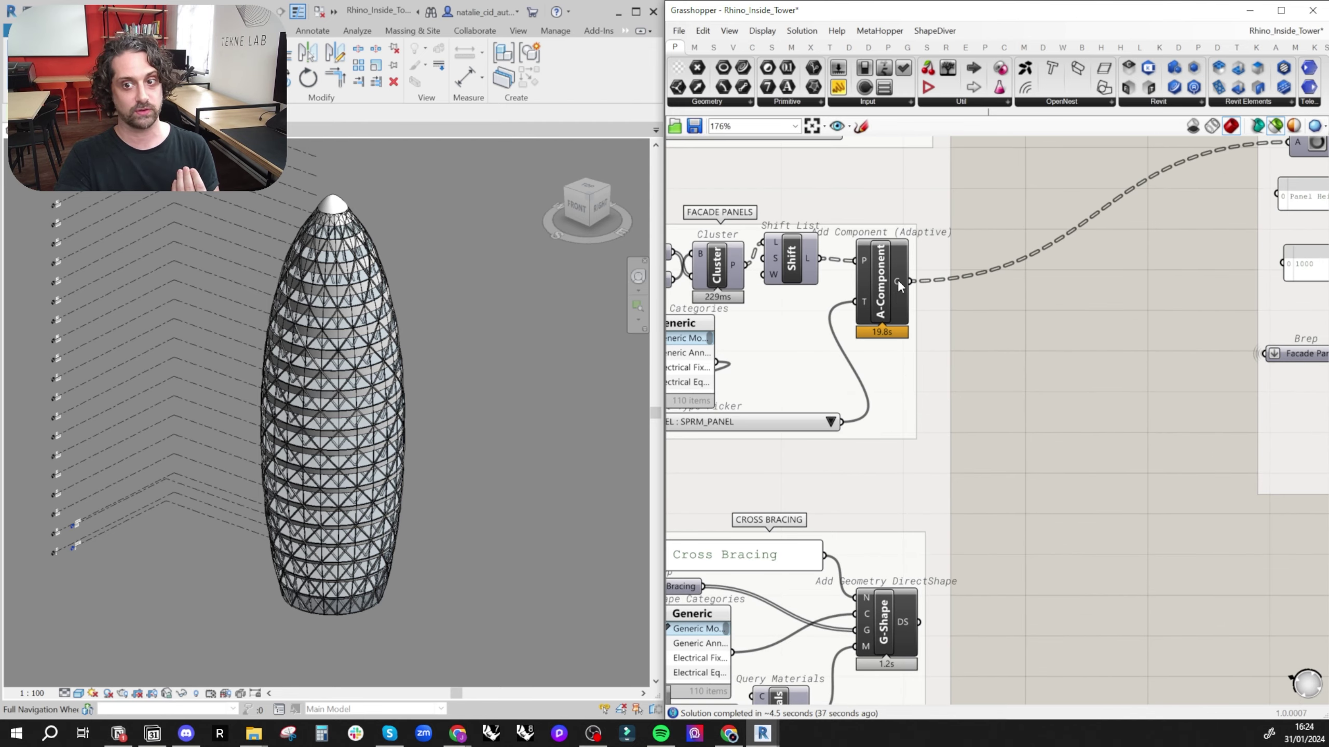
- Review the Cross Bracing, Columns, Floors and Levels groups of the Revit Build section
{"action": "right_click_drag", "start_coordinate": [893, 622], "coordinate": [883, 416]}
{"action": "scroll", "coordinate": [891, 411], "scroll_direction": "down", "scroll_amount": 3}
{"action": "right_click_drag", "start_coordinate": [957, 271], "coordinate": [980, 527]}
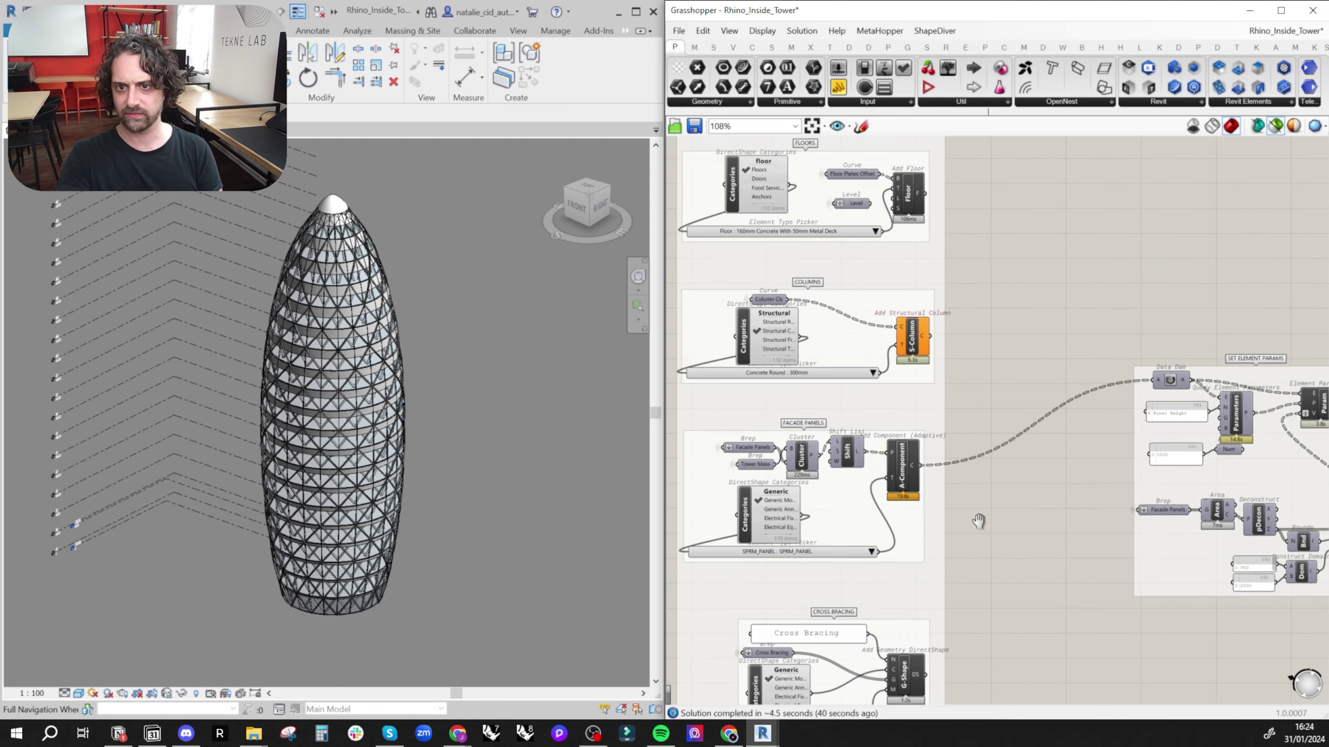
{"action": "scroll", "coordinate": [947, 357], "scroll_direction": "up", "scroll_amount": 4}
{"action": "right_click_drag", "start_coordinate": [900, 300], "coordinate": [926, 597]}
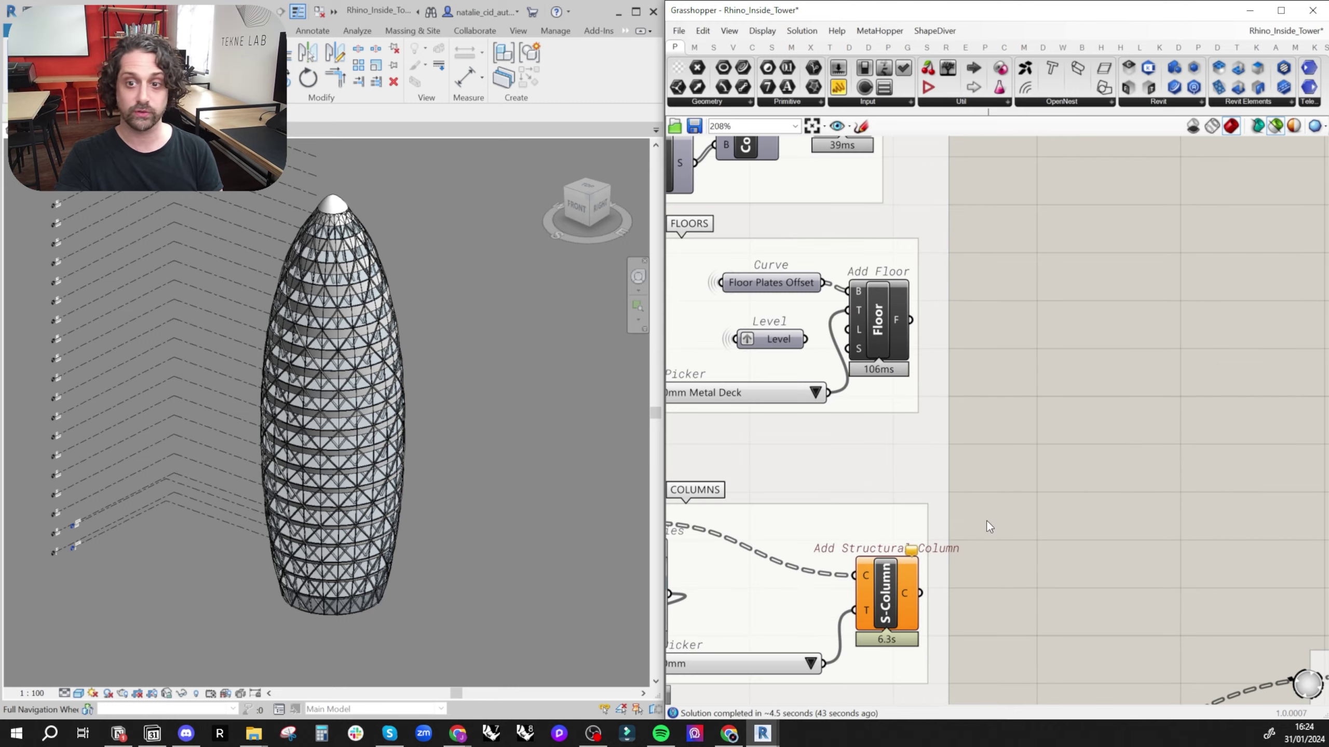
{"action": "scroll", "coordinate": [1074, 372], "scroll_direction": "down", "scroll_amount": 4}
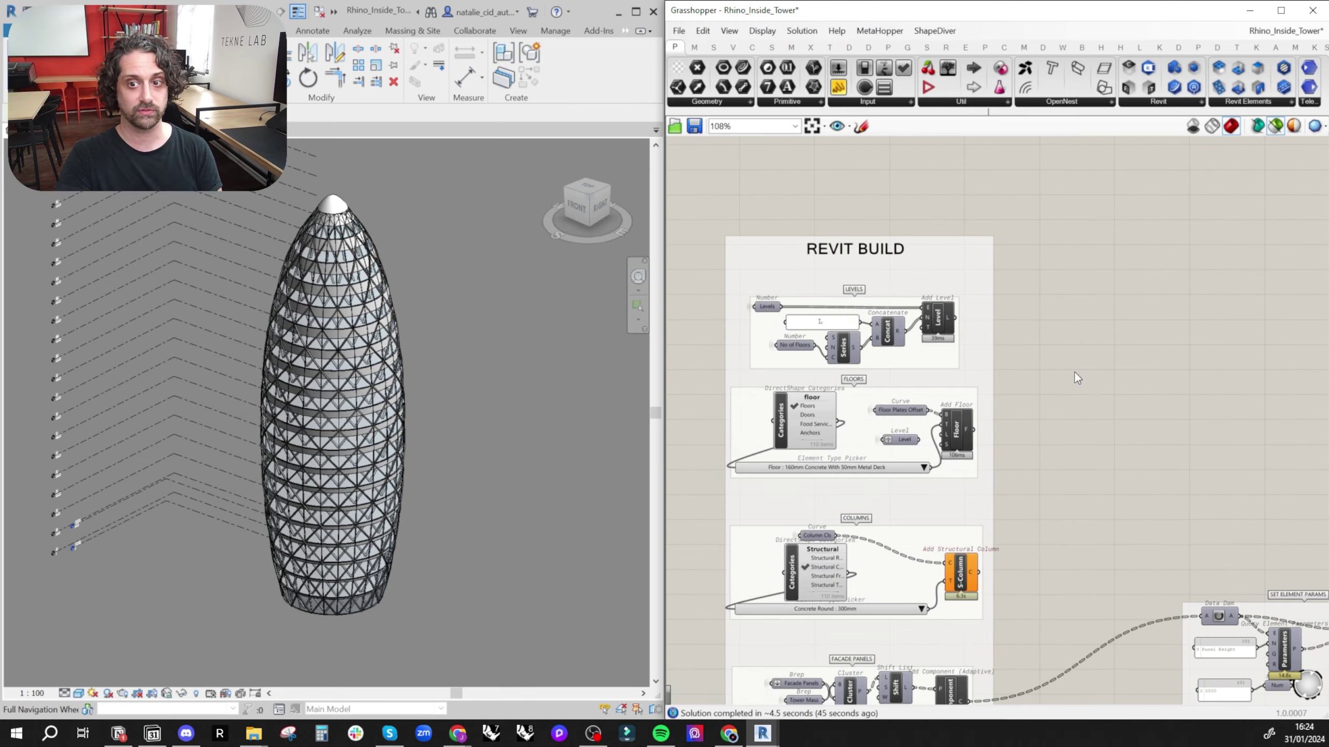
{"action": "scroll", "coordinate": [1074, 372], "scroll_direction": "down", "scroll_amount": 5}
{"action": "scroll", "coordinate": [1013, 461], "scroll_direction": "up", "scroll_amount": 2}
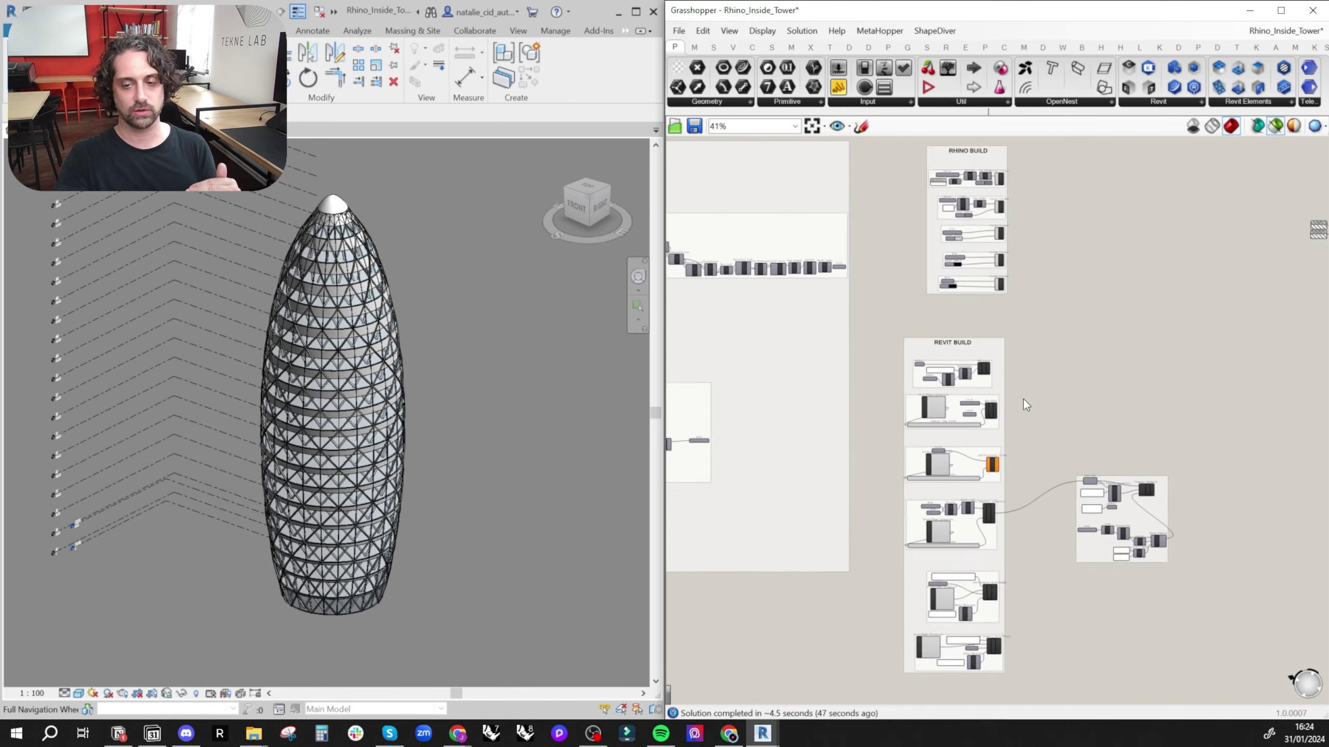
{"action": "scroll", "coordinate": [1023, 399], "scroll_direction": "down", "scroll_amount": 3}
- Place the Grasshopper window beside the Rhino viewport and preview the Floor Plates curves of the setting-out geometry in Rhino
{"action": "right_click_drag", "start_coordinate": [1023, 399], "coordinate": [1154, 408]}
{"action": "right_click_drag", "start_coordinate": [781, 366], "coordinate": [999, 399]}
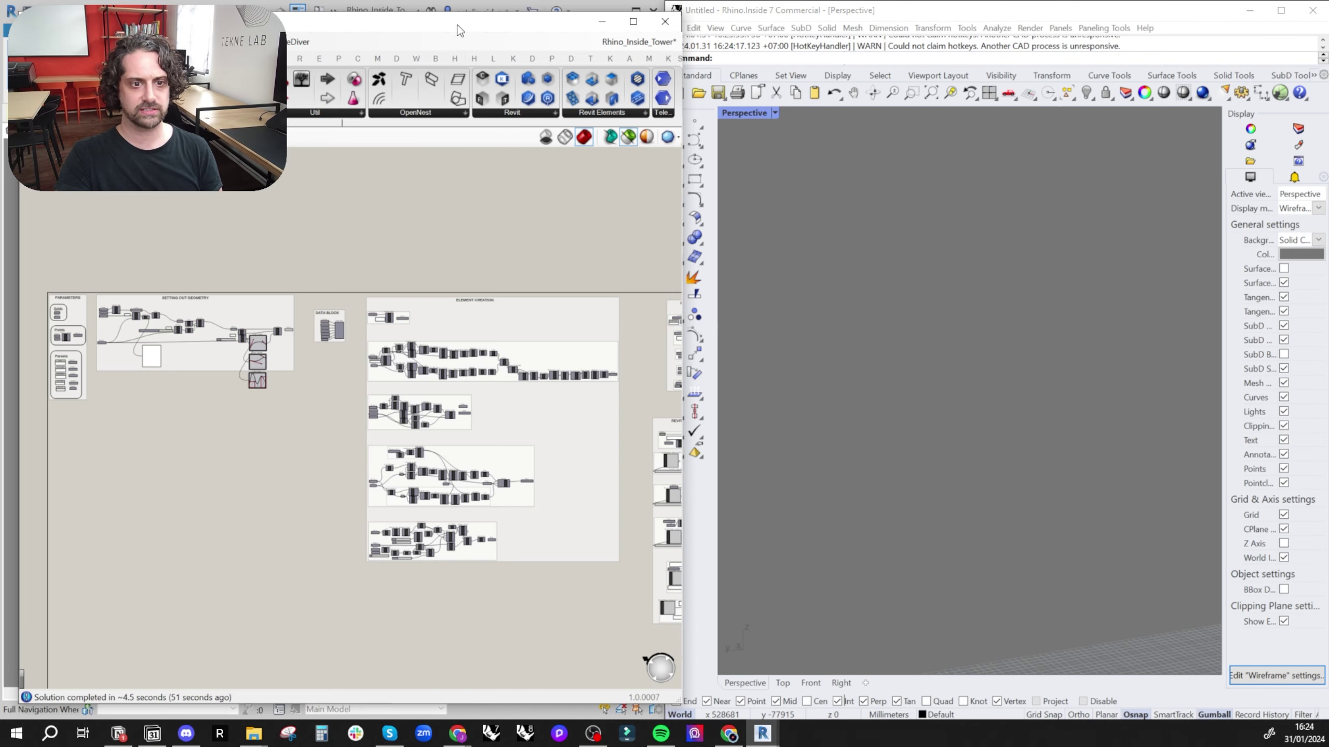
{"action": "scroll", "coordinate": [230, 419], "scroll_direction": "up", "scroll_amount": 5}
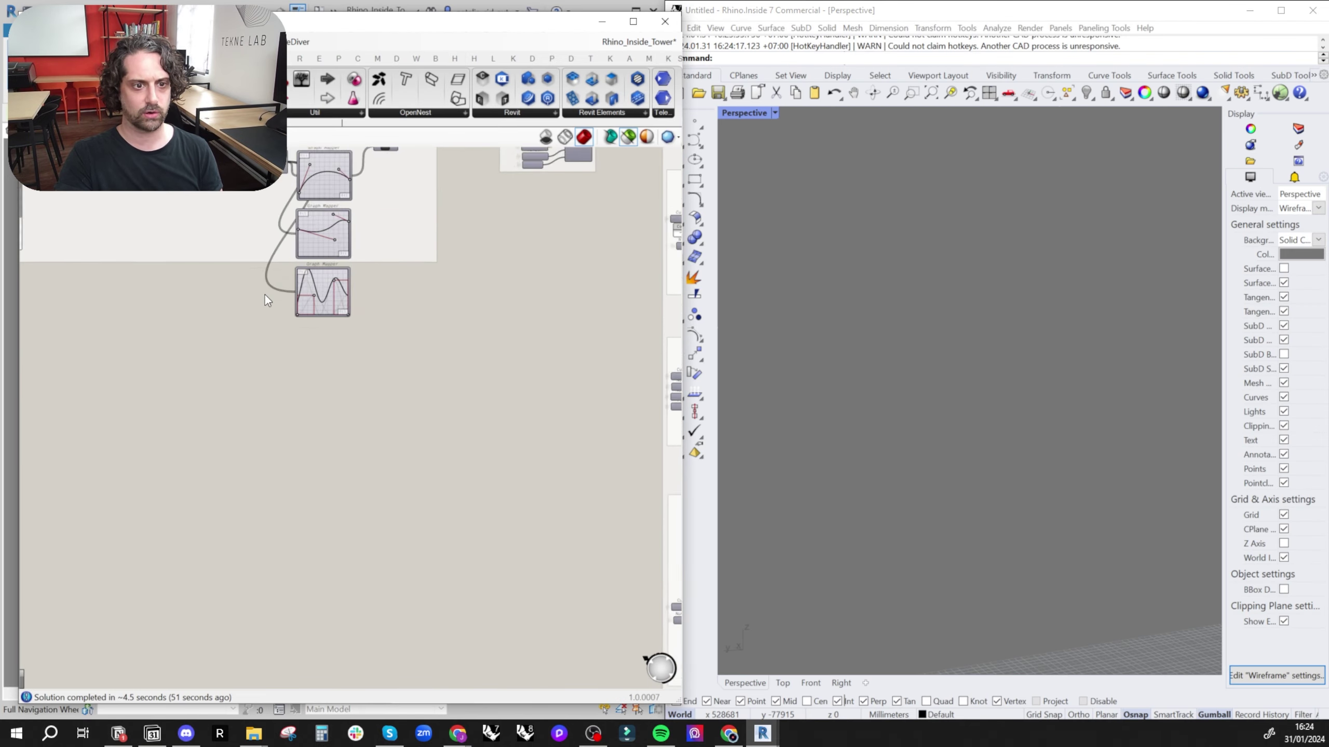
{"action": "scroll", "coordinate": [310, 251], "scroll_direction": "up", "scroll_amount": 2}
{"action": "right_click_drag", "start_coordinate": [310, 250], "coordinate": [212, 613]}
{"action": "right_click_drag", "start_coordinate": [567, 405], "coordinate": [499, 322]}
{"action": "left_click", "coordinate": [296, 370]}
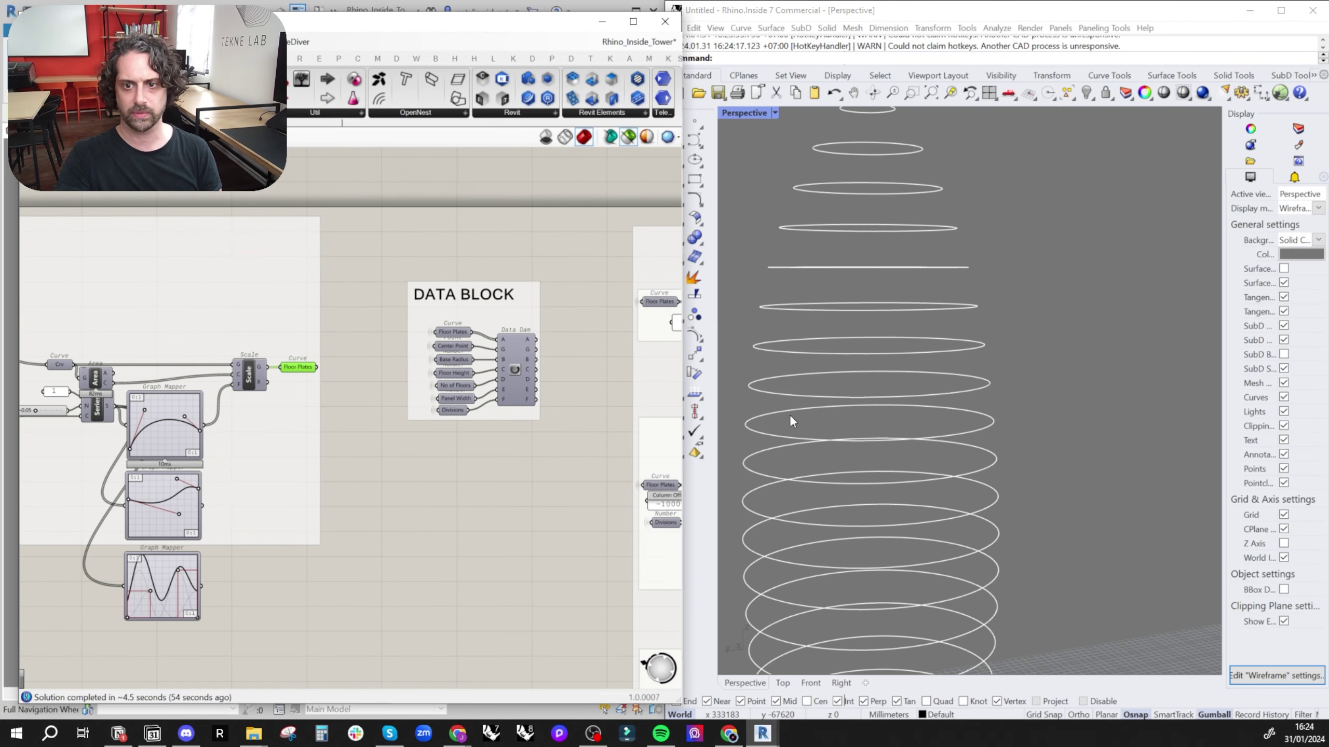
{"action": "scroll", "coordinate": [789, 421], "scroll_direction": "down", "scroll_amount": 5}
- Try the second Graph Mapper as the Scale component's factor input, and replace it with the third, wave-shaped Graph Mapper
{"action": "left_click_drag", "start_coordinate": [206, 509], "coordinate": [235, 384]}
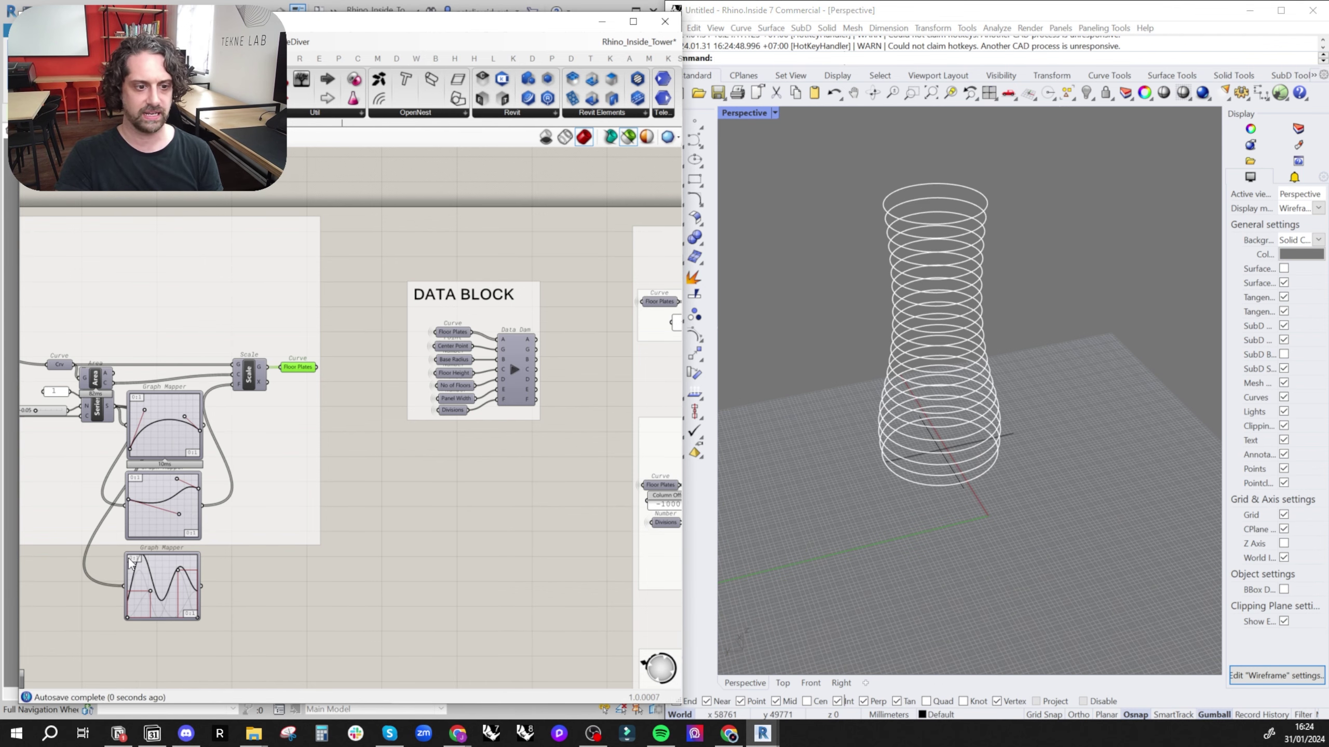
{"action": "left_click_drag", "start_coordinate": [203, 588], "coordinate": [234, 385]}
{"action": "right_click_drag", "start_coordinate": [963, 335], "coordinate": [1011, 264]}
{"action": "scroll", "coordinate": [963, 246], "scroll_direction": "up", "scroll_amount": 4}
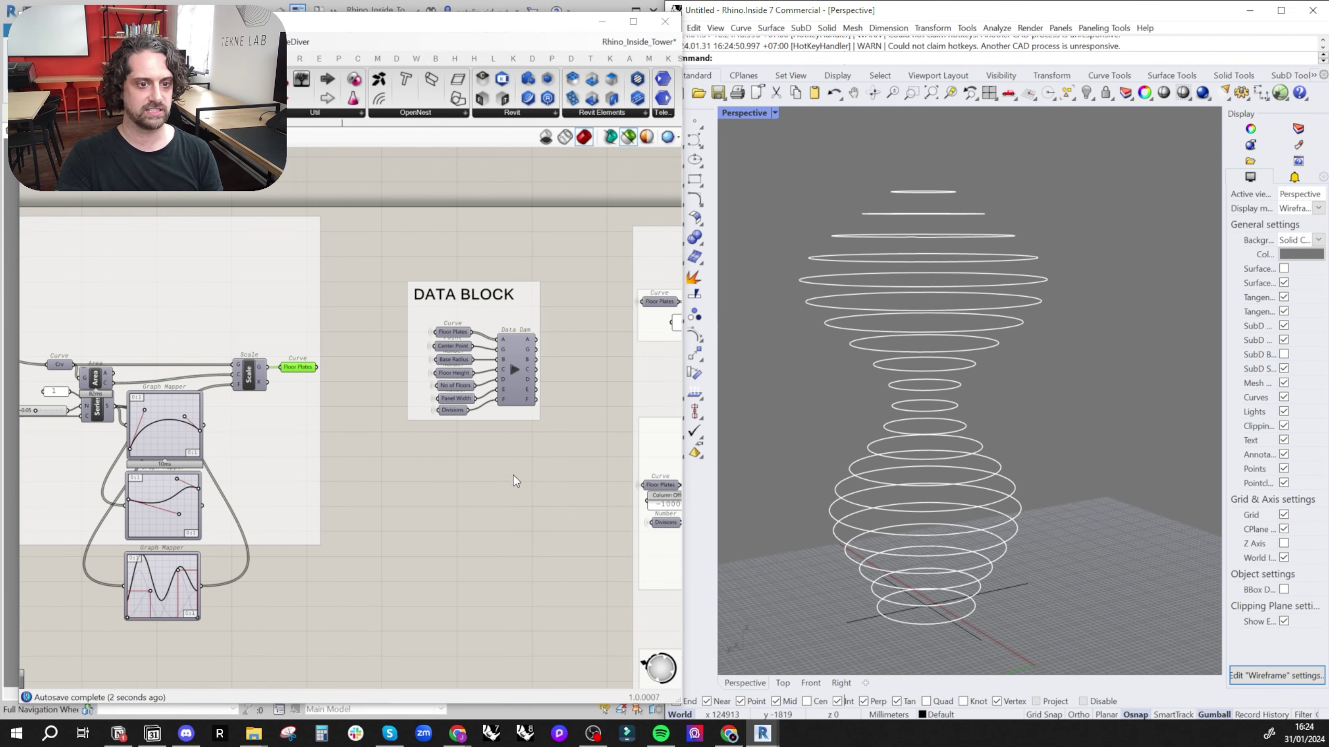
- Return Grasshopper to its place beside Revit and release the Data Dam in the Data Block group to rebuild the tower
{"action": "left_click_drag", "start_coordinate": [307, 20], "coordinate": [1328, 211]}
{"action": "right_click_drag", "start_coordinate": [1197, 360], "coordinate": [1003, 351]}
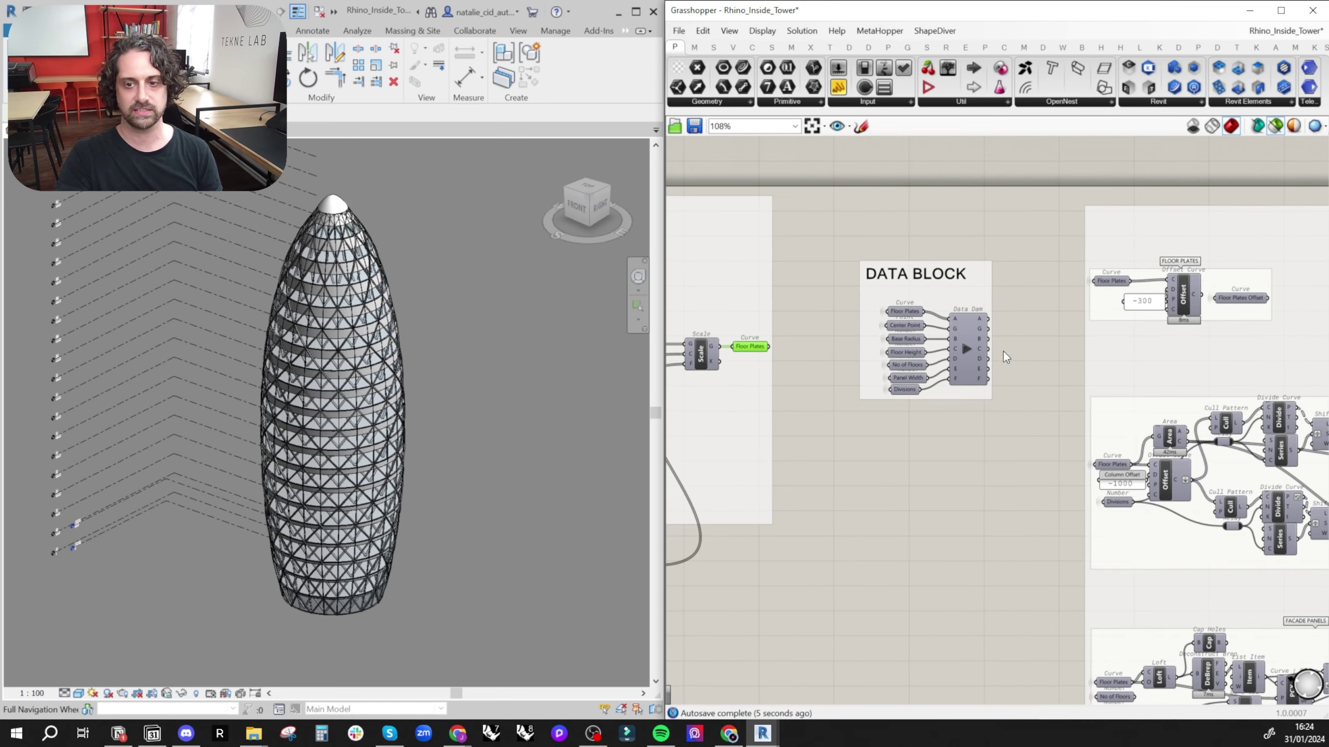
{"action": "scroll", "coordinate": [1009, 351], "scroll_direction": "down", "scroll_amount": 5}
{"action": "right_click_drag", "start_coordinate": [1077, 424], "coordinate": [754, 258]}
{"action": "right_click_drag", "start_coordinate": [1203, 432], "coordinate": [1039, 416]}
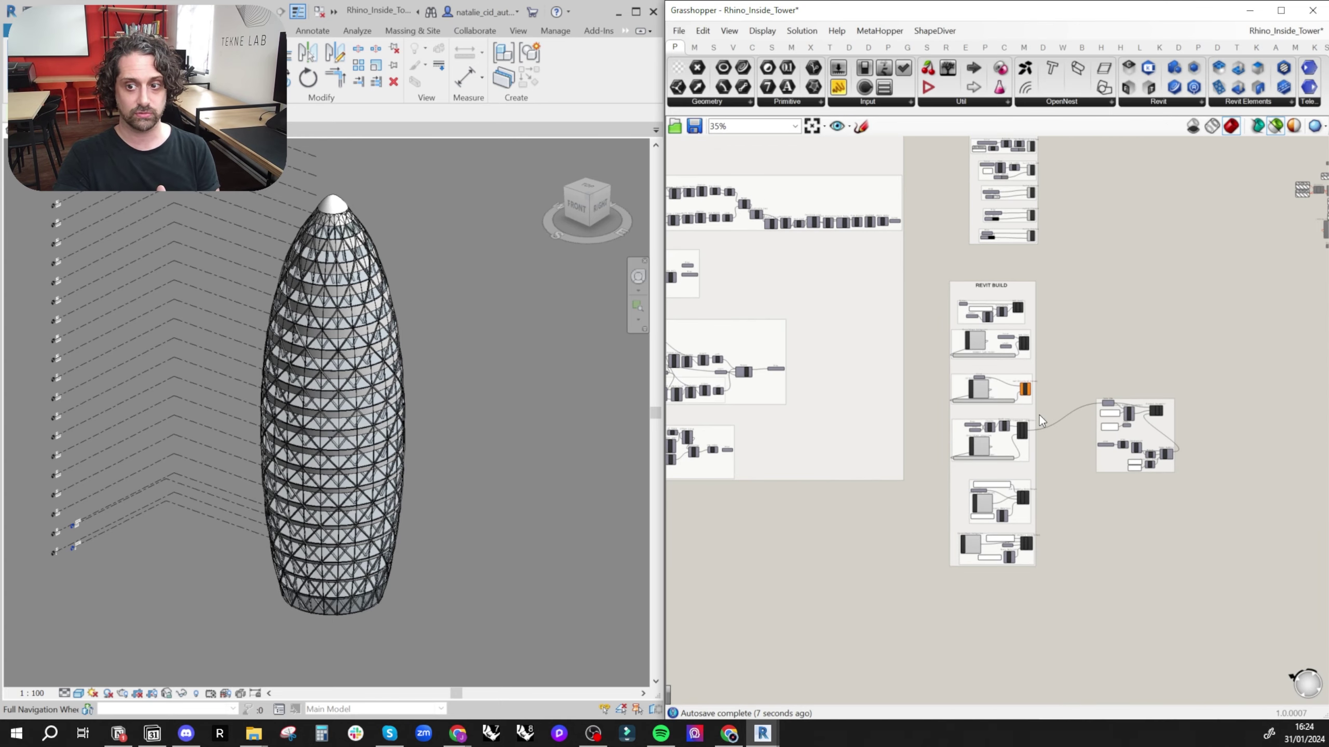
{"action": "scroll", "coordinate": [1039, 415], "scroll_direction": "up", "scroll_amount": 2}
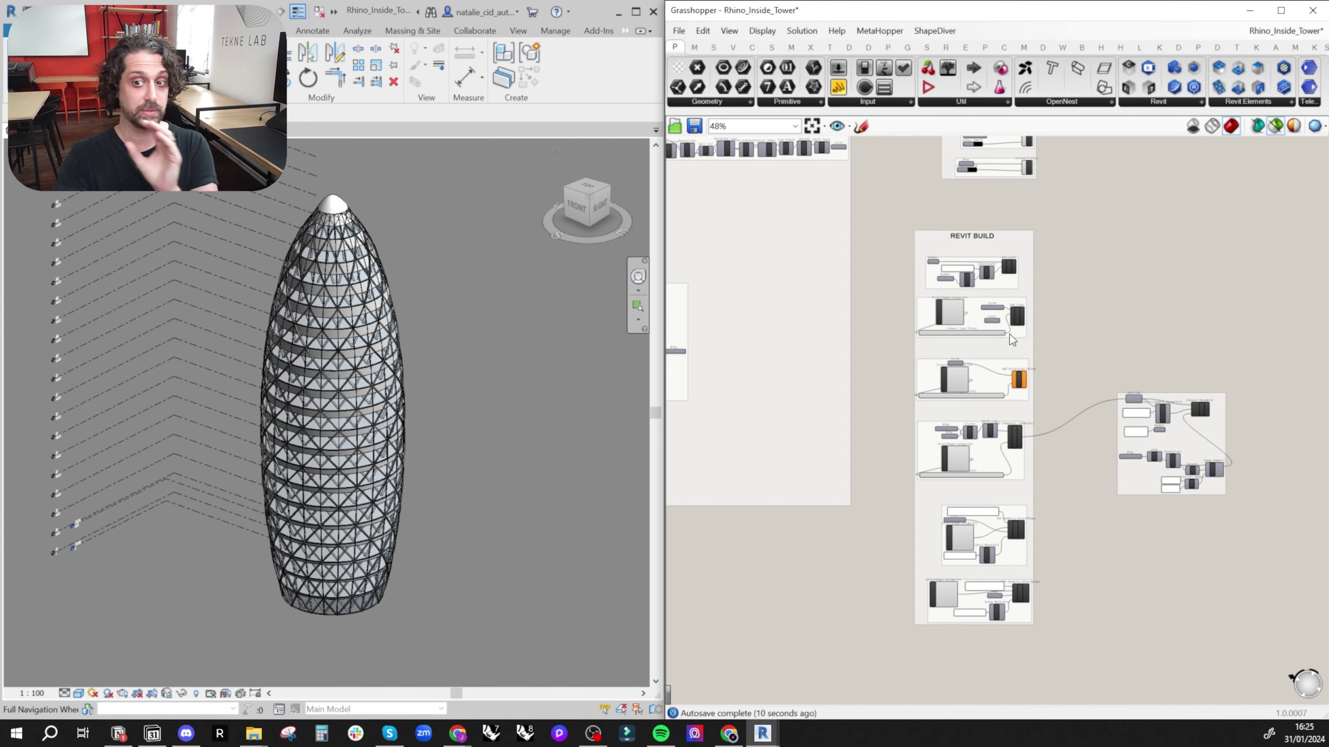
{"action": "right_click_drag", "start_coordinate": [948, 343], "coordinate": [1187, 457]}
{"action": "scroll", "coordinate": [1186, 457], "scroll_direction": "down", "scroll_amount": 4}
{"action": "right_click_drag", "start_coordinate": [1002, 419], "coordinate": [1202, 406]}
{"action": "scroll", "coordinate": [1051, 300], "scroll_direction": "up", "scroll_amount": 15}
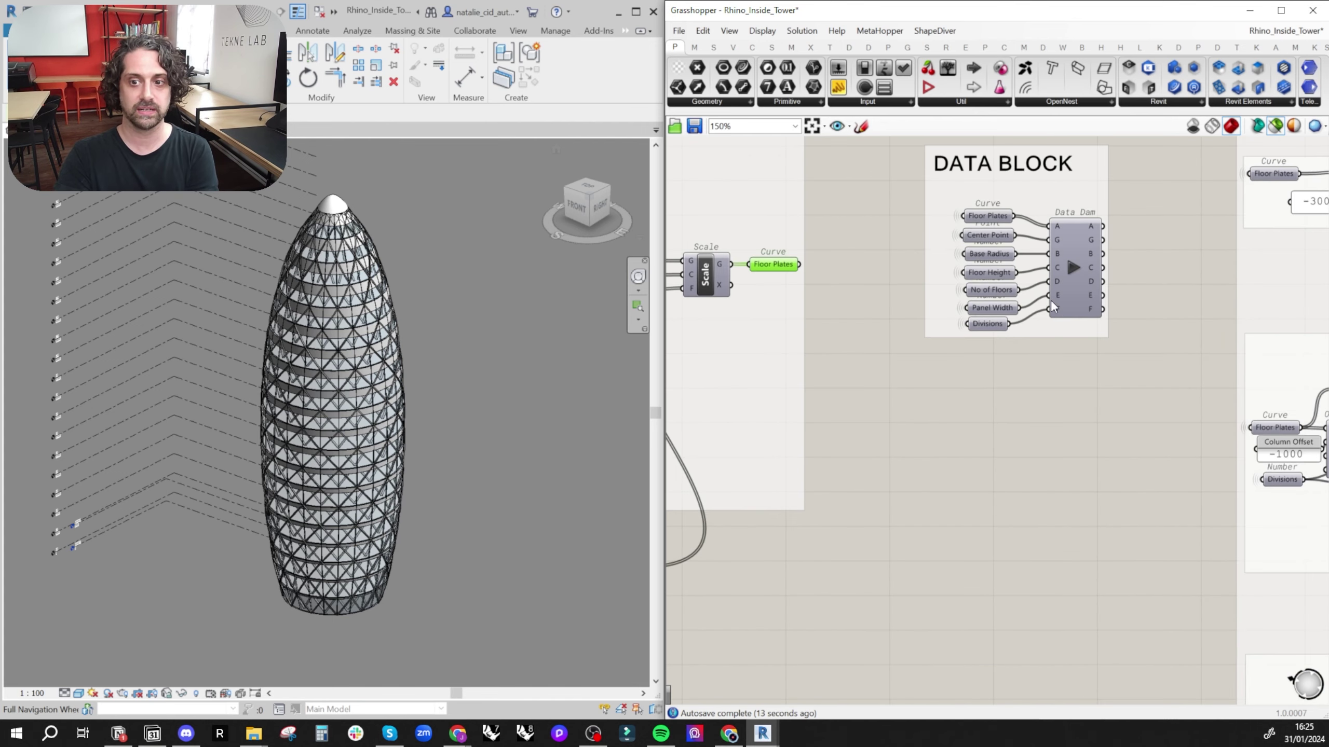
{"action": "left_click", "coordinate": [986, 283]}
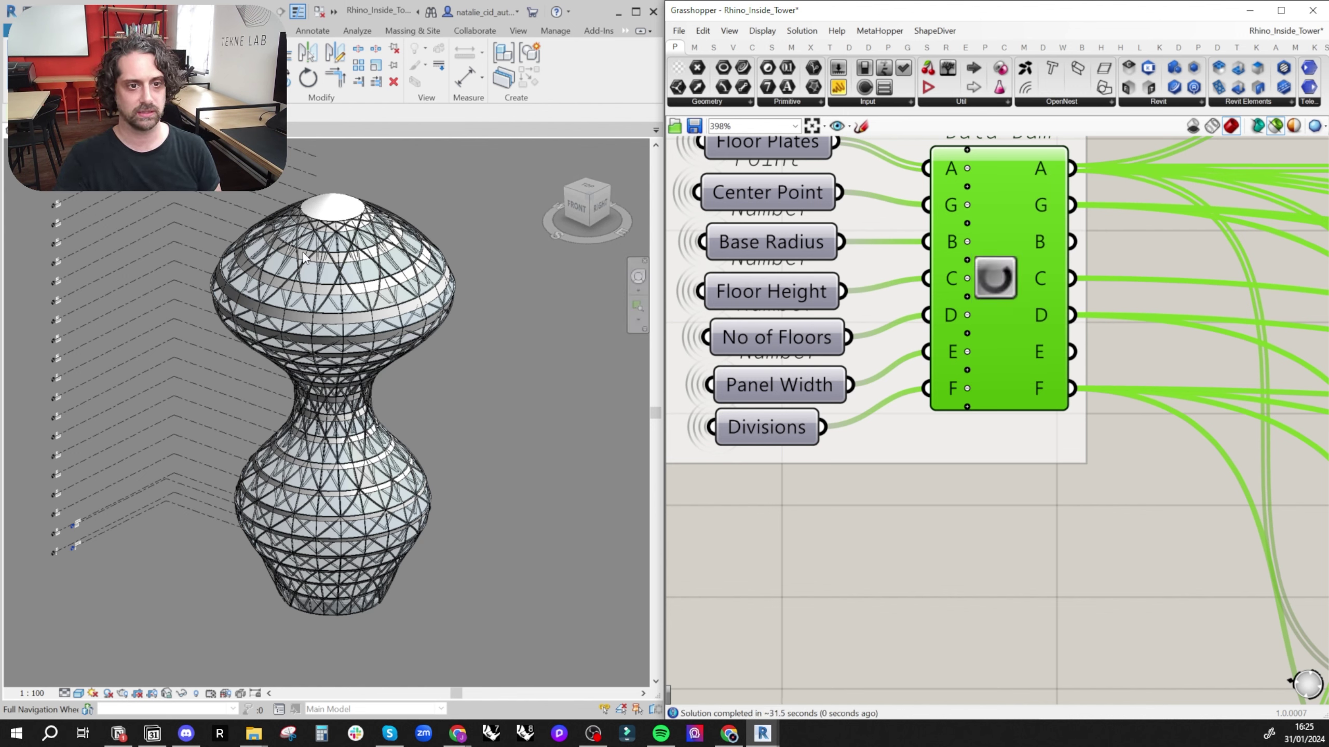
- Examine the rebuilt tower in the Revit 3D view, including its panels and cross bracing around the narrow waist
{"action": "scroll", "coordinate": [359, 321], "scroll_direction": "down", "scroll_amount": 1}
{"action": "middle_click_drag", "start_coordinate": [360, 321], "coordinate": [424, 314]}
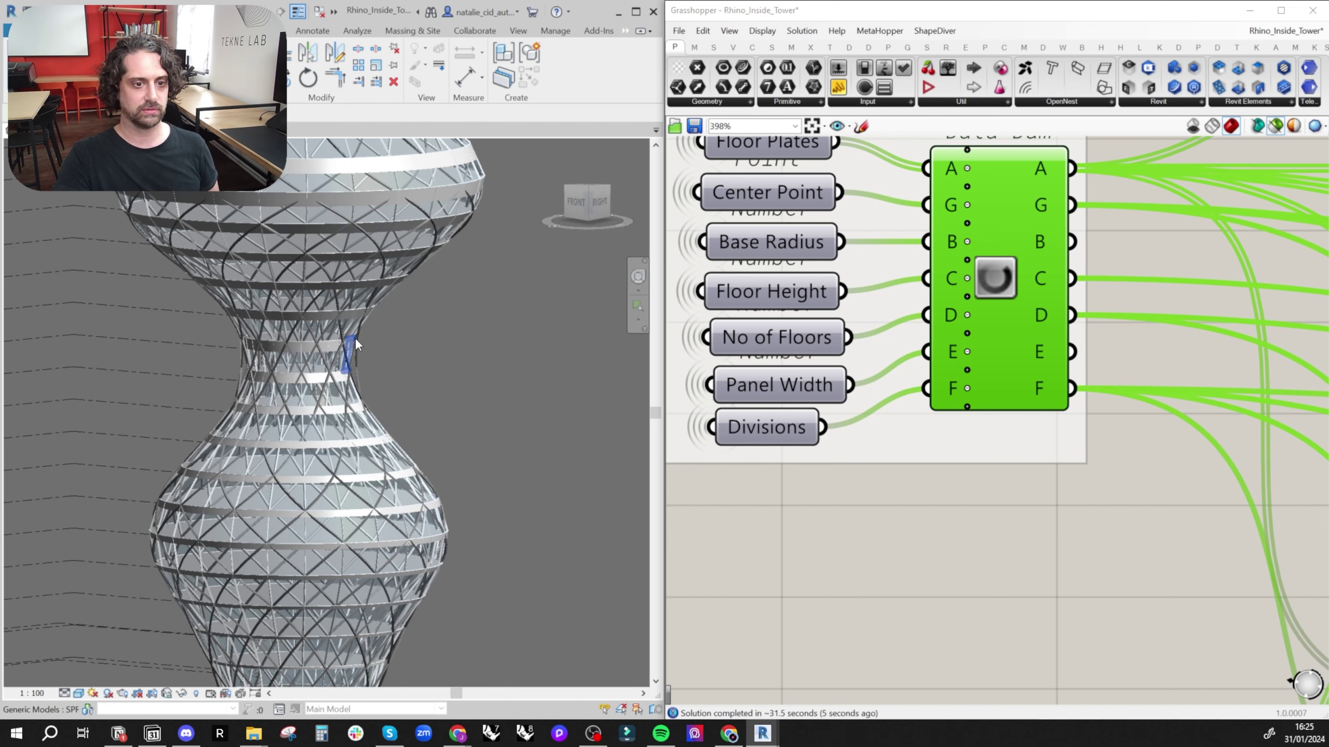
{"action": "scroll", "coordinate": [355, 344], "scroll_direction": "down", "scroll_amount": 5}
{"action": "middle_click_drag", "start_coordinate": [410, 412], "coordinate": [439, 373], "text": "shift"}
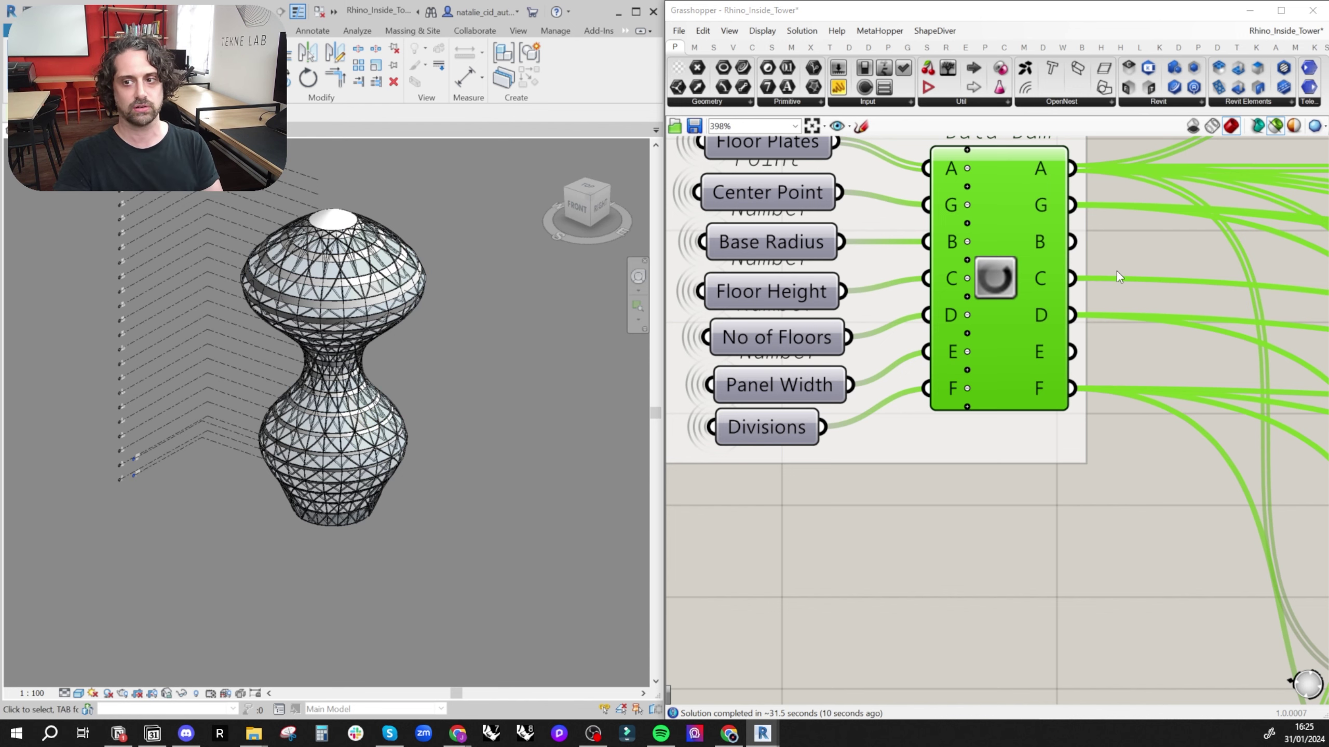
{"action": "right_click_drag", "start_coordinate": [1147, 249], "coordinate": [1036, 260]}
- Open the Level 1 floor plan and inspect the structural columns around the inside of the floor plate
{"action": "left_click", "coordinate": [105, 130]}
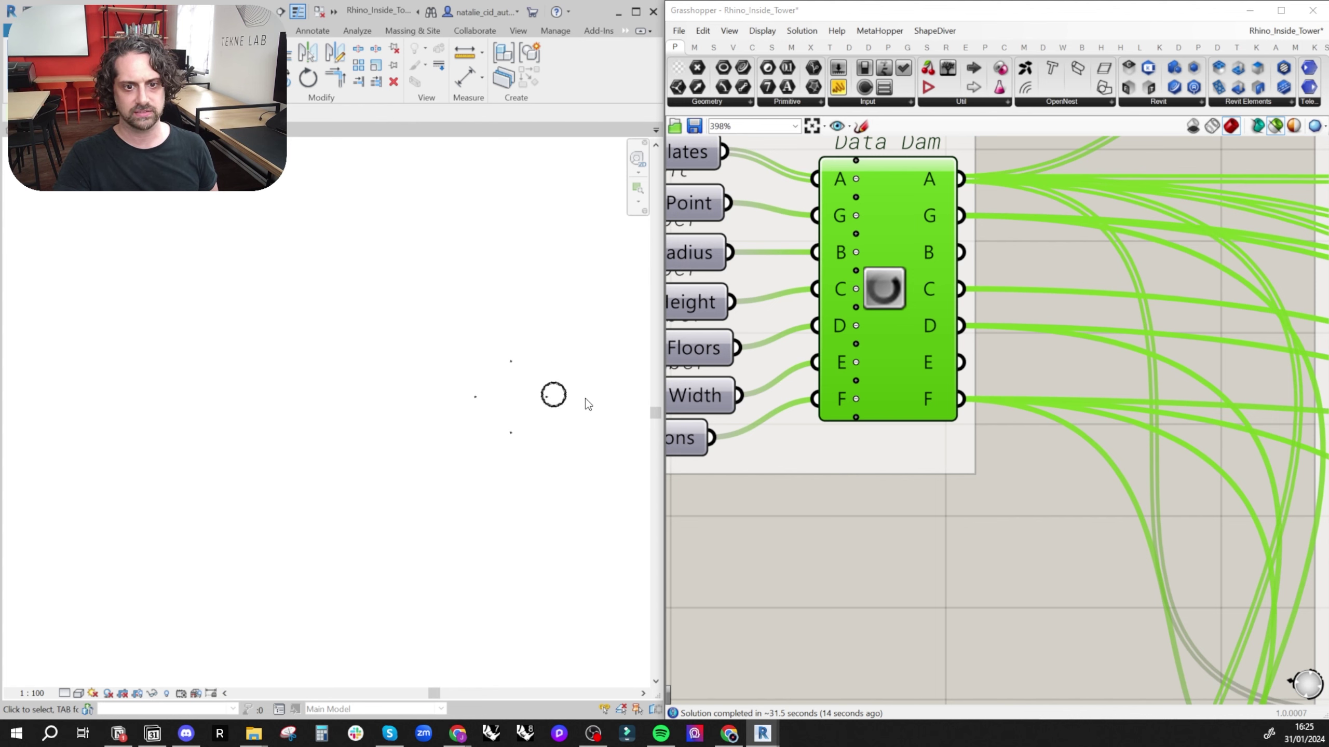
{"action": "scroll", "coordinate": [535, 390], "scroll_direction": "up", "scroll_amount": 6}
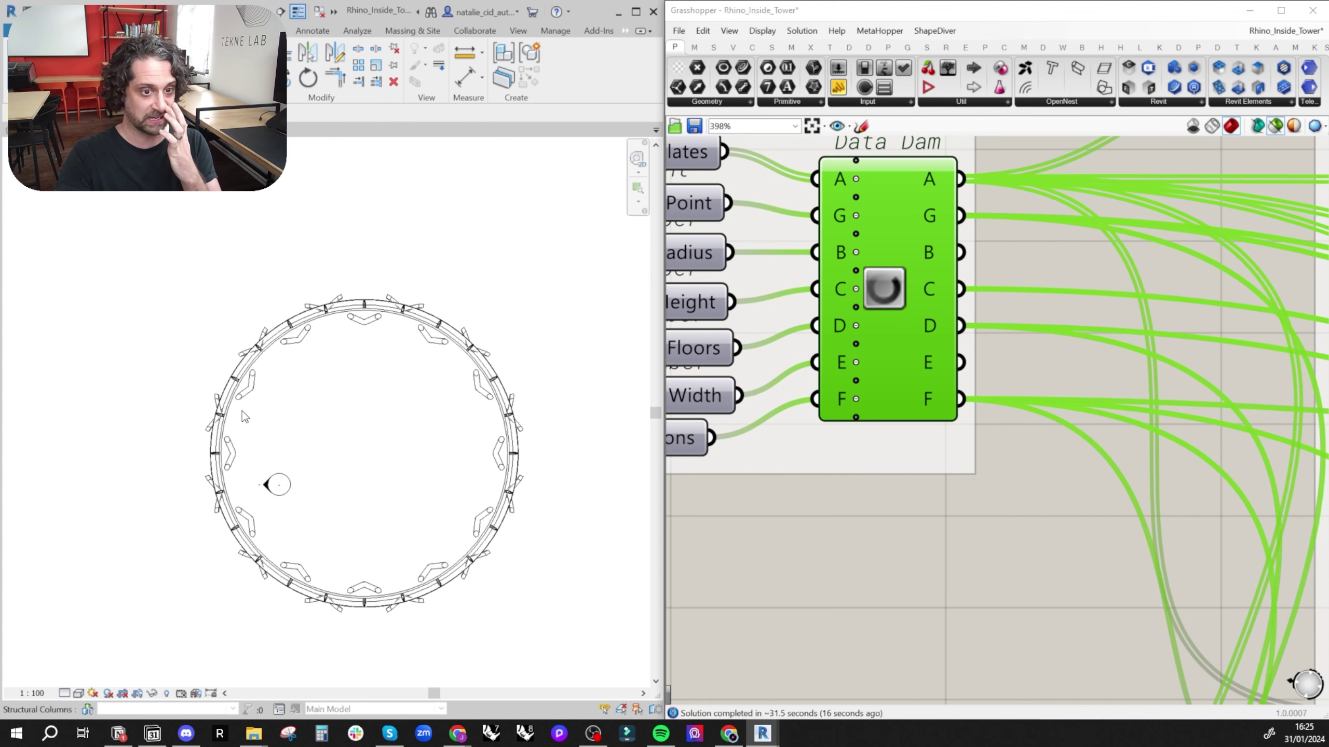
{"action": "left_click", "coordinate": [167, 428]}
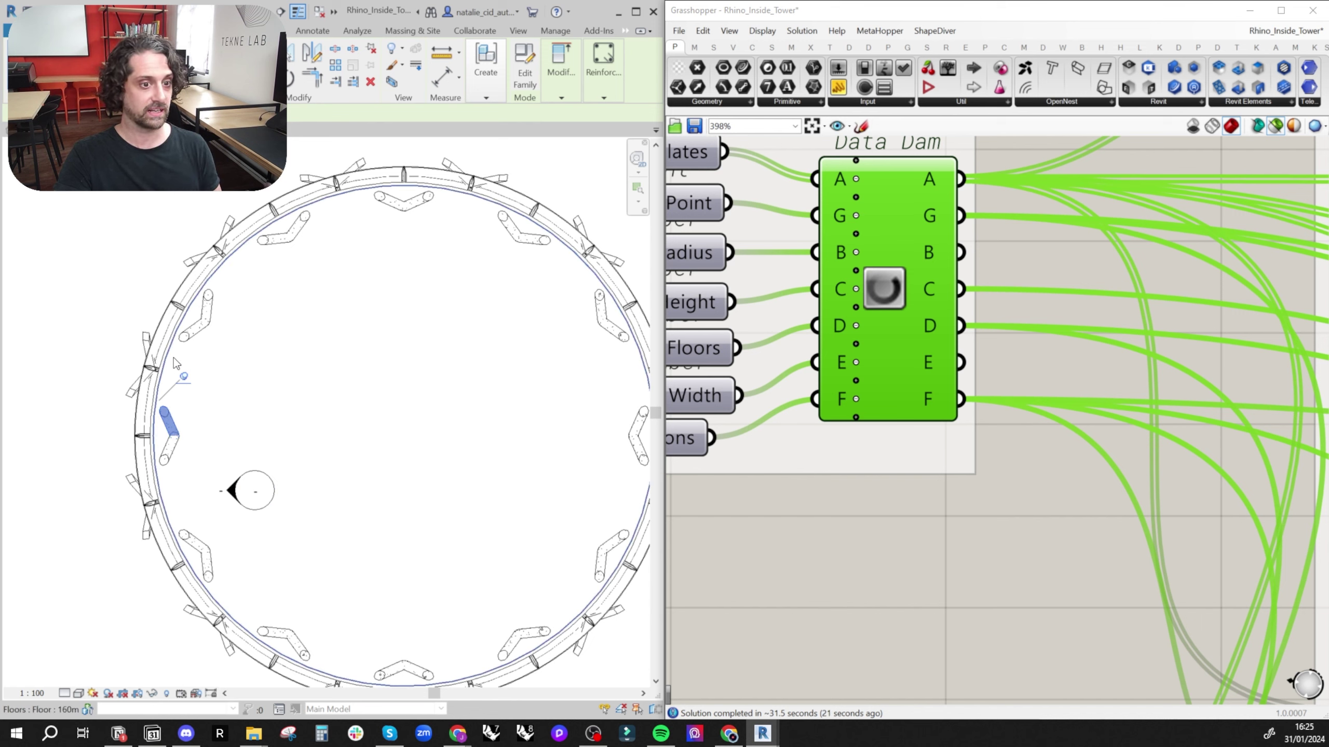
{"action": "scroll", "coordinate": [142, 392], "scroll_direction": "down", "scroll_amount": 3}
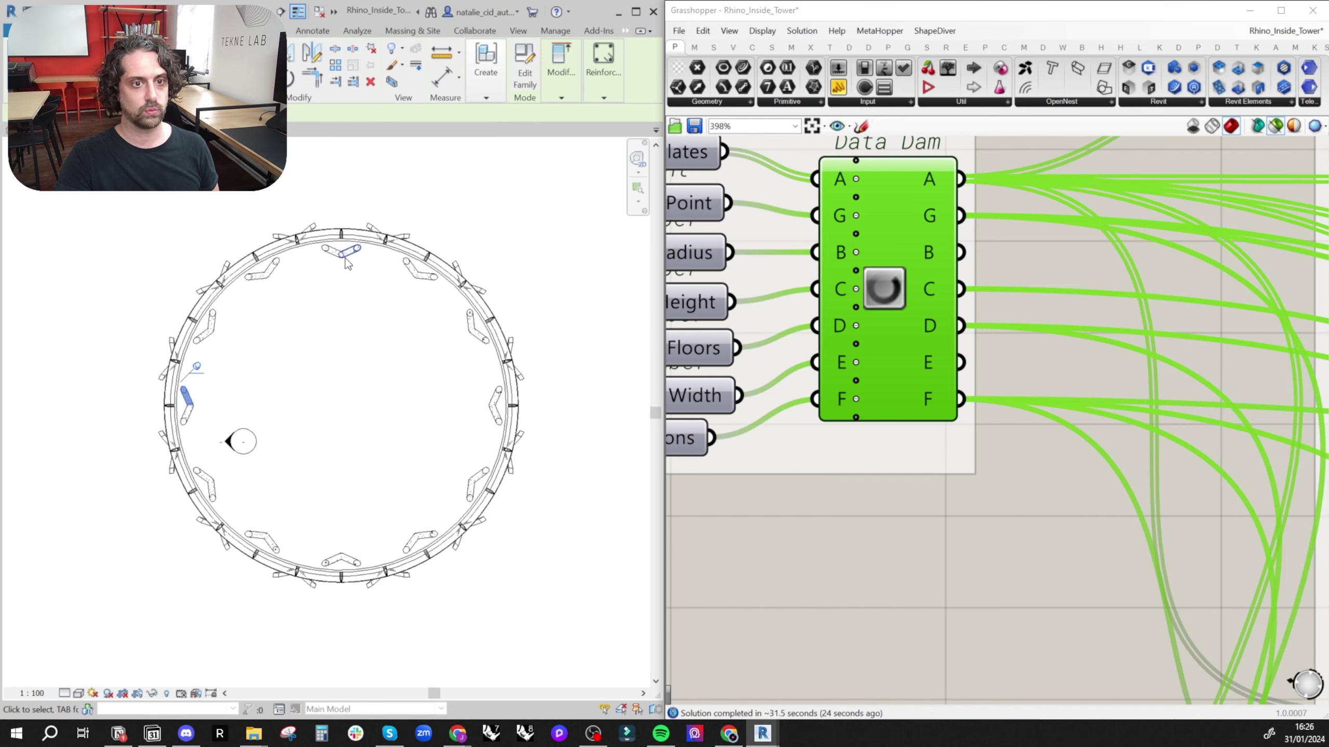
{"action": "scroll", "coordinate": [343, 311], "scroll_direction": "up", "scroll_amount": 8}
{"action": "scroll", "coordinate": [346, 286], "scroll_direction": "up", "scroll_amount": 3}
{"action": "left_click", "coordinate": [332, 289]}
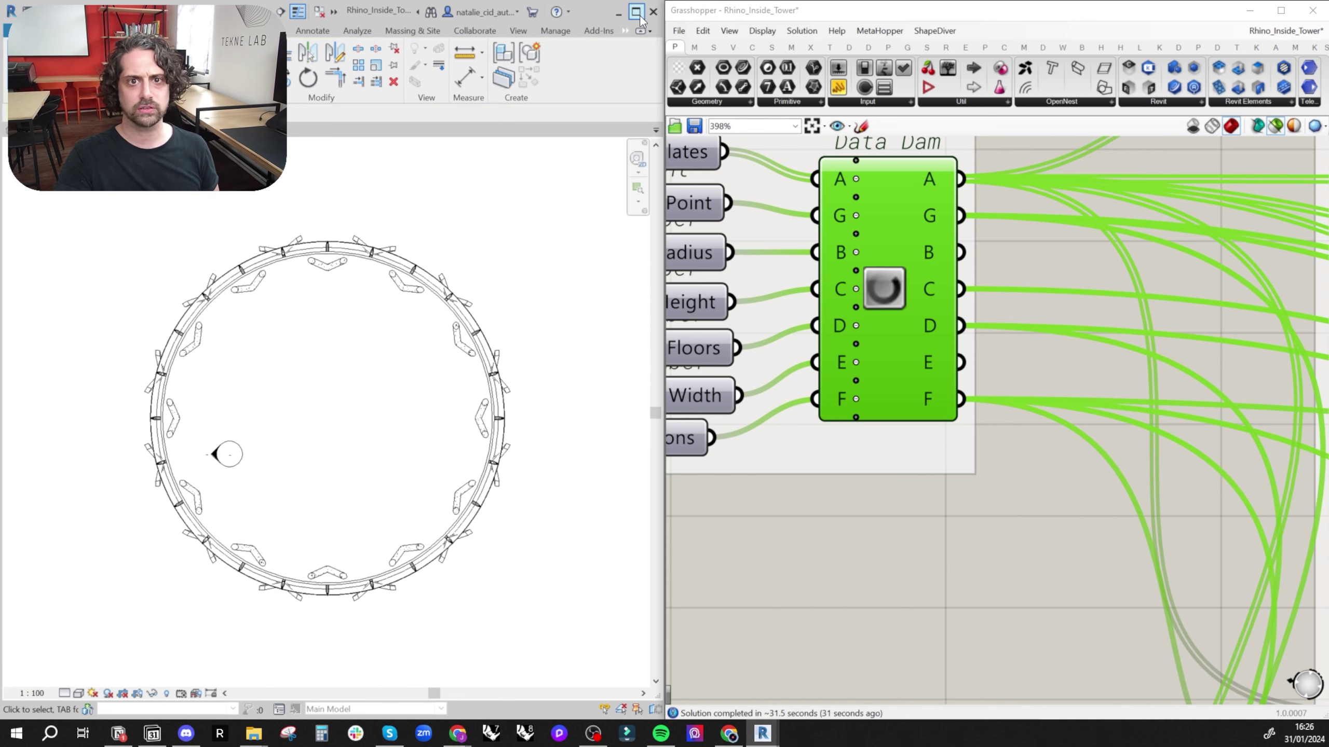
- Maximize Revit, minimize Grasshopper, and cut a section through the tower plan and open its view
{"action": "left_click", "coordinate": [637, 12]}
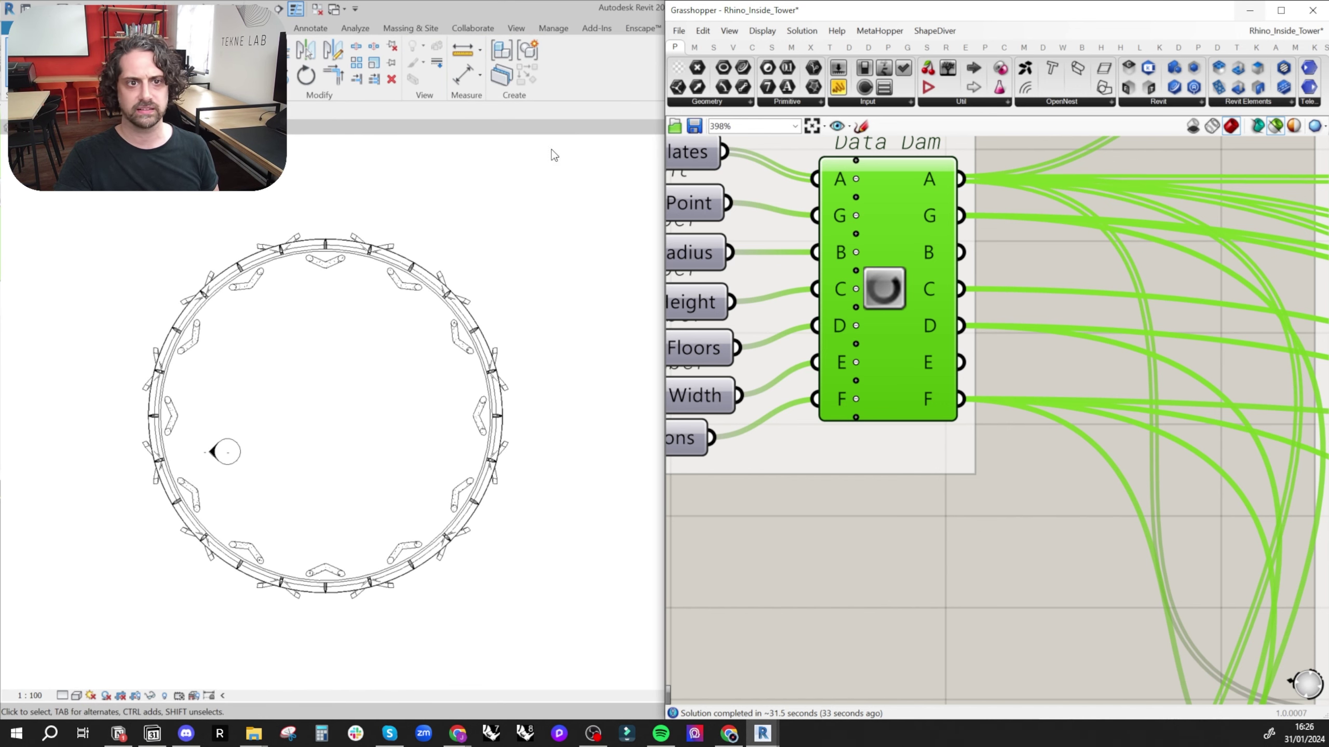
{"action": "left_click", "coordinate": [1250, 10]}
{"action": "middle_click_drag", "start_coordinate": [657, 303], "coordinate": [930, 325]}
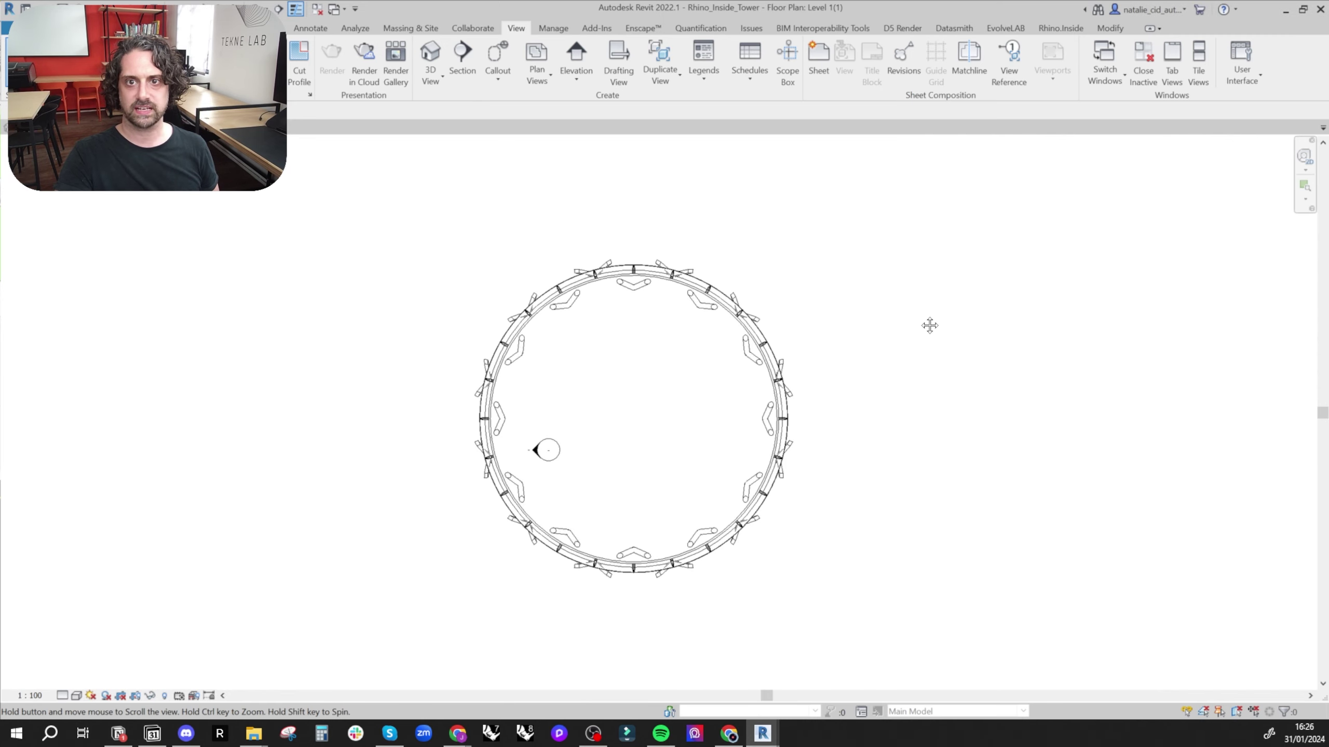
{"action": "left_click", "coordinate": [462, 63]}
{"action": "left_click", "coordinate": [623, 199]}
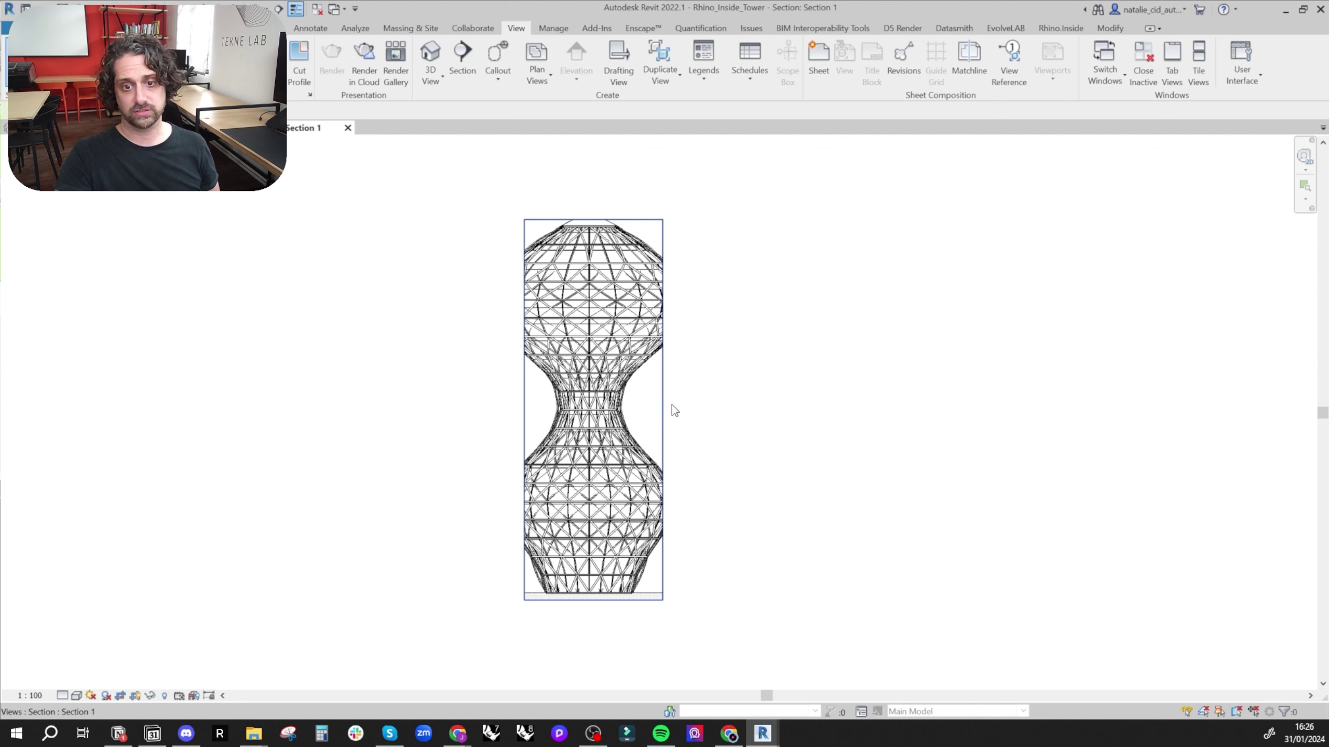
- Extend the section view's crop region on both sides and above so it encloses the whole tower
{"action": "left_click", "coordinate": [664, 414]}
{"action": "left_click_drag", "start_coordinate": [529, 412], "coordinate": [529, 413]}
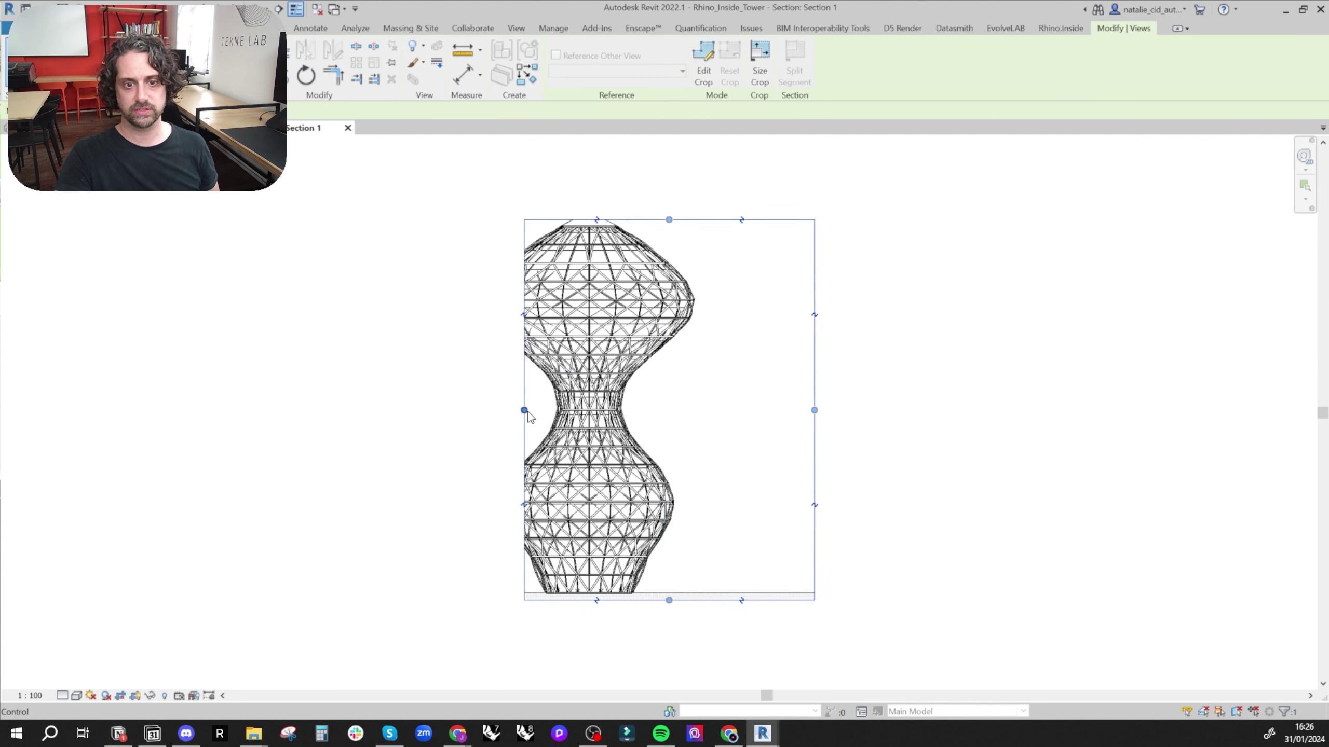
{"action": "left_click", "coordinate": [606, 220]}
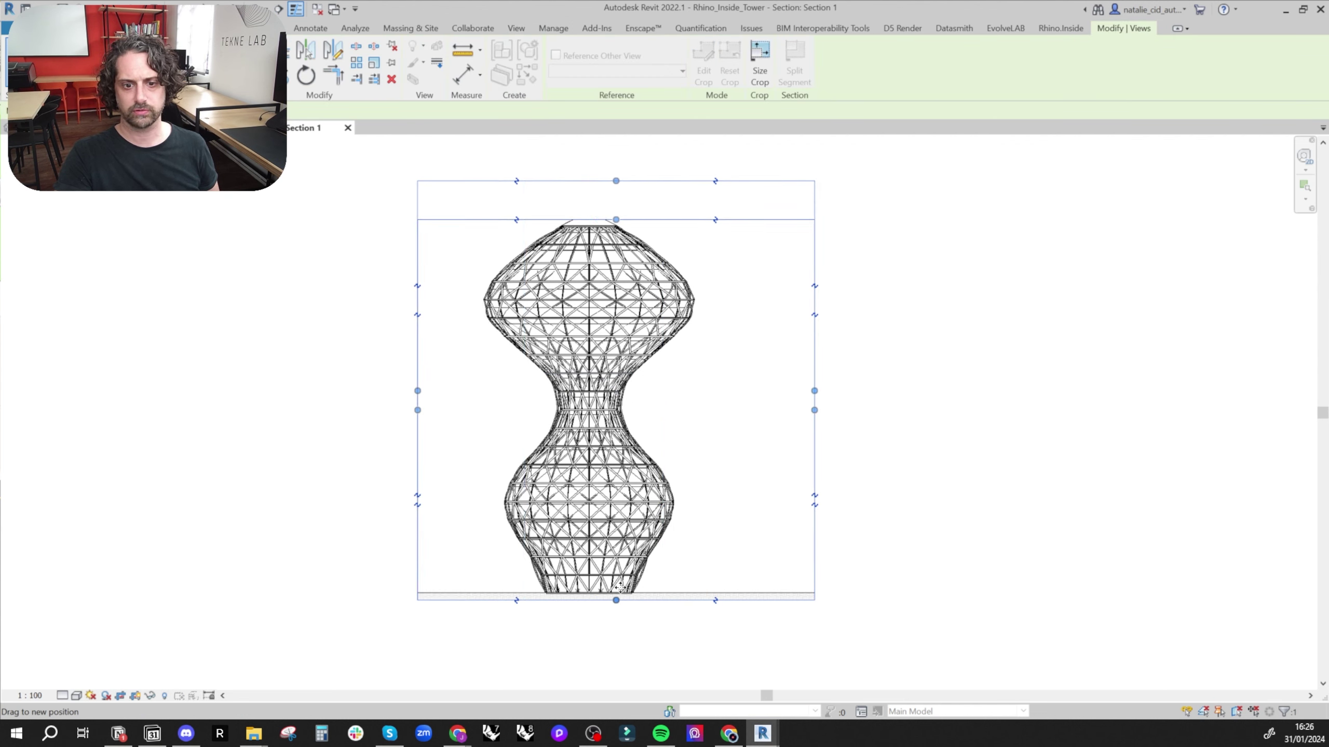
{"action": "scroll", "coordinate": [1072, 294], "scroll_direction": "down", "scroll_amount": 1}
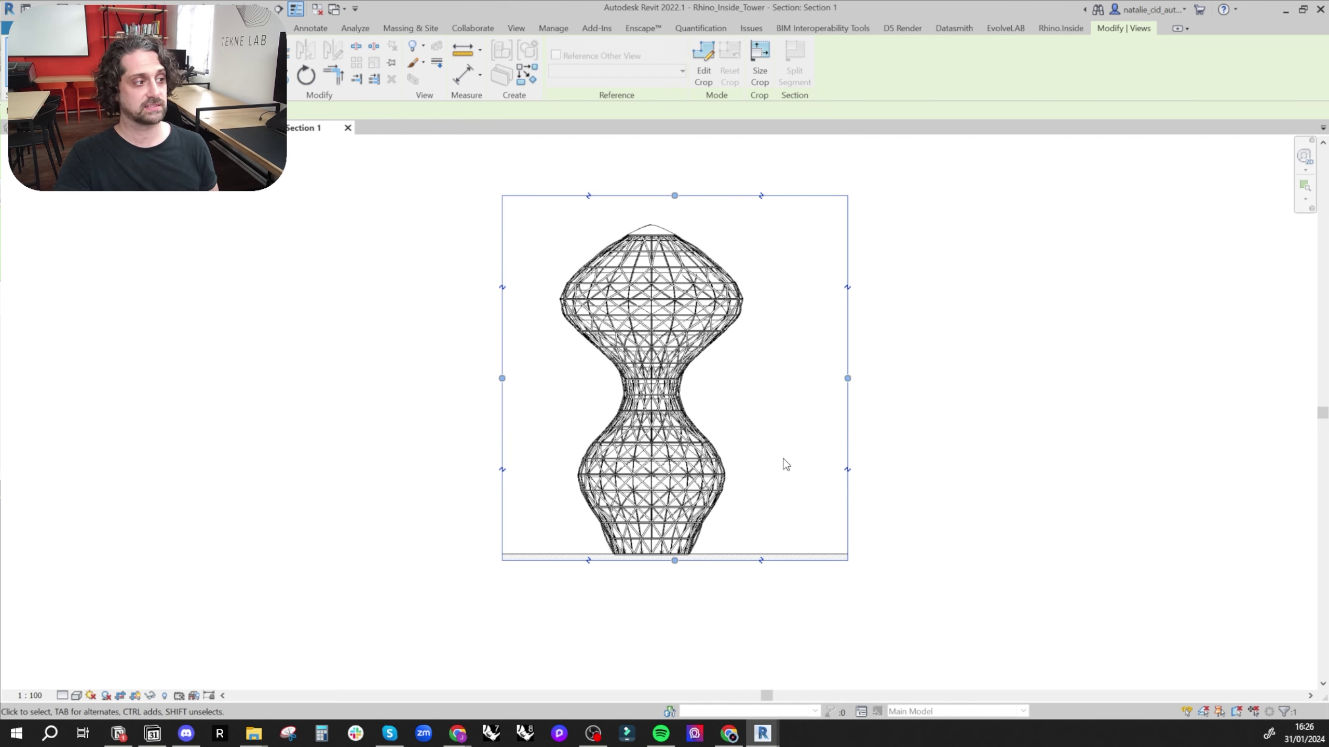
{"action": "scroll", "coordinate": [786, 464], "scroll_direction": "down", "scroll_amount": 1}
{"action": "middle_click_drag", "start_coordinate": [756, 421], "coordinate": [625, 406]}
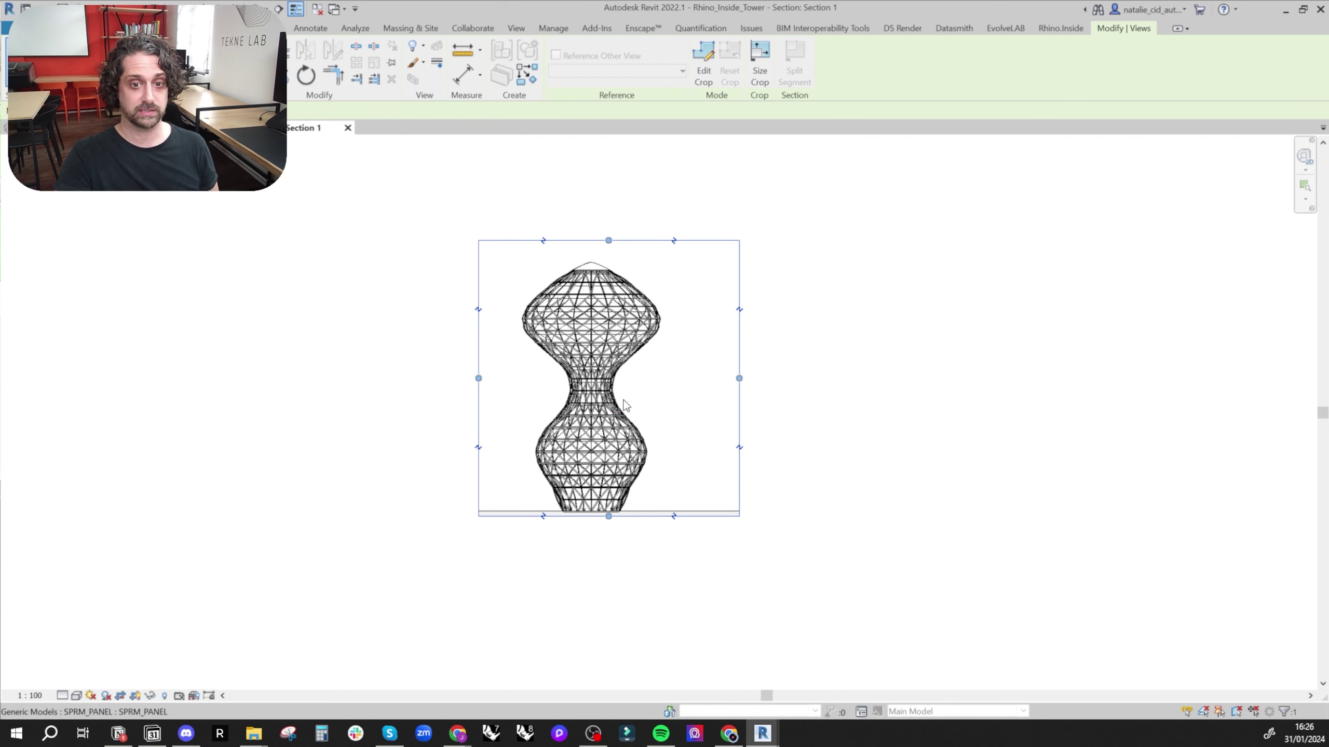
- Return from the section view to Grasshopper beside the Revit 3D view and select the disabled Ladybug component group
{"action": "left_click", "coordinate": [306, 511]}
{"action": "left_click", "coordinate": [1068, 28]}
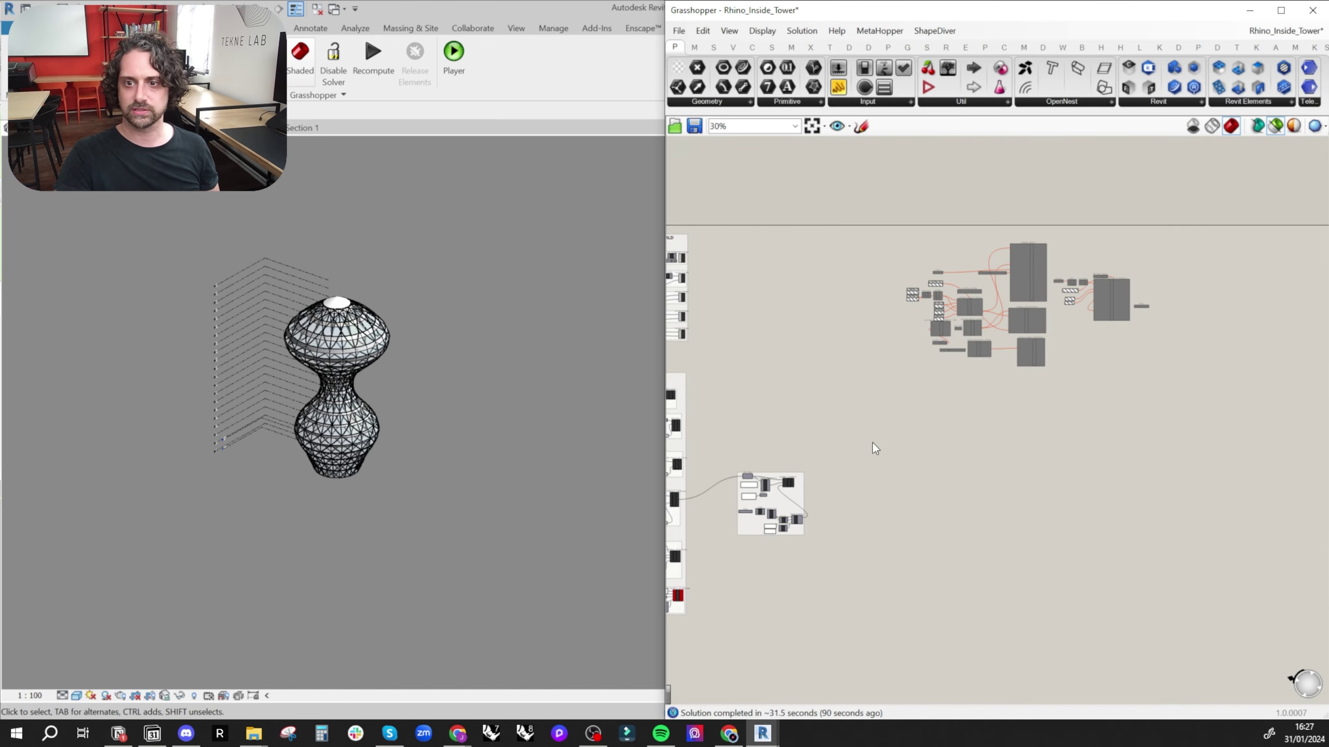
{"action": "left_click_drag", "start_coordinate": [1240, 212], "coordinate": [843, 445]}
{"action": "scroll", "coordinate": [1069, 333], "scroll_direction": "up", "scroll_amount": 4}
{"action": "right_click_drag", "start_coordinate": [1049, 396], "coordinate": [1124, 460]}
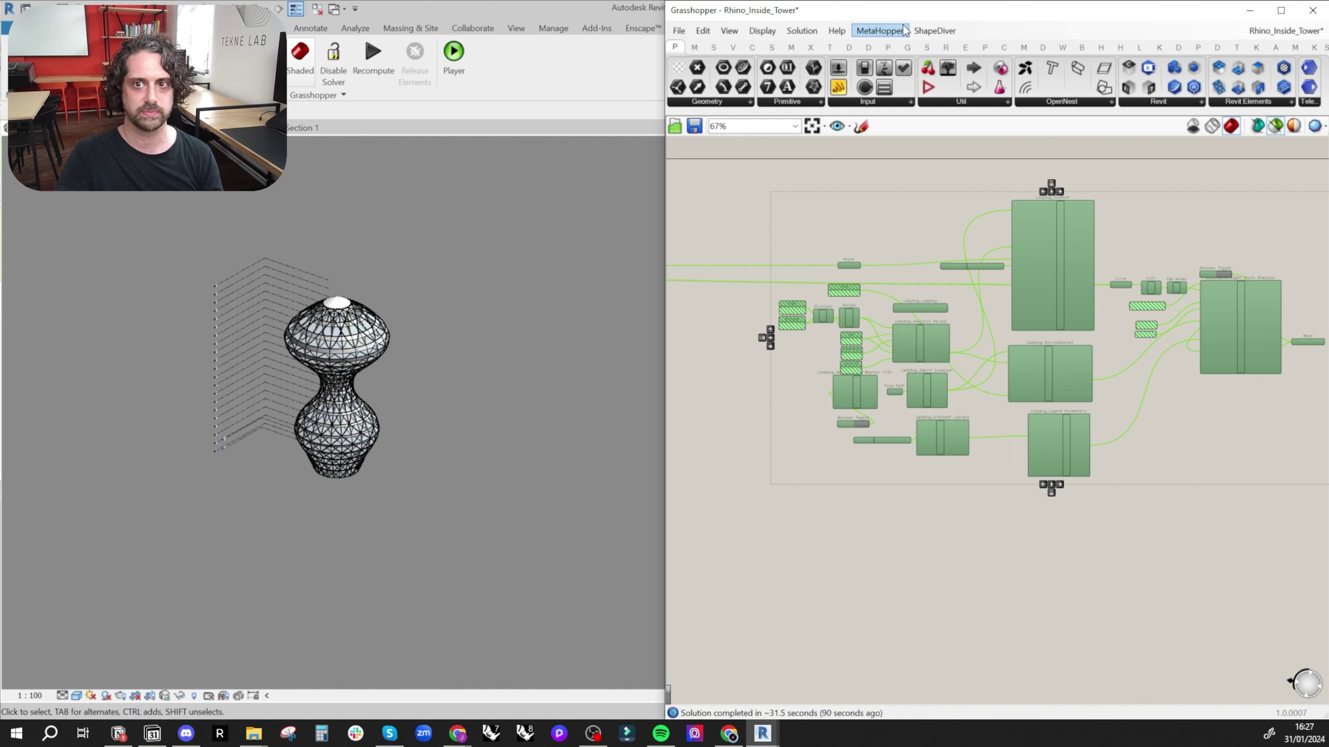
- Arrange the Grasshopper window side by side with the Rhino Perspective viewport
{"action": "left_click_drag", "start_coordinate": [910, 8], "coordinate": [421, 9]}
{"action": "left_click_drag", "start_coordinate": [877, 127], "coordinate": [1328, 240]}
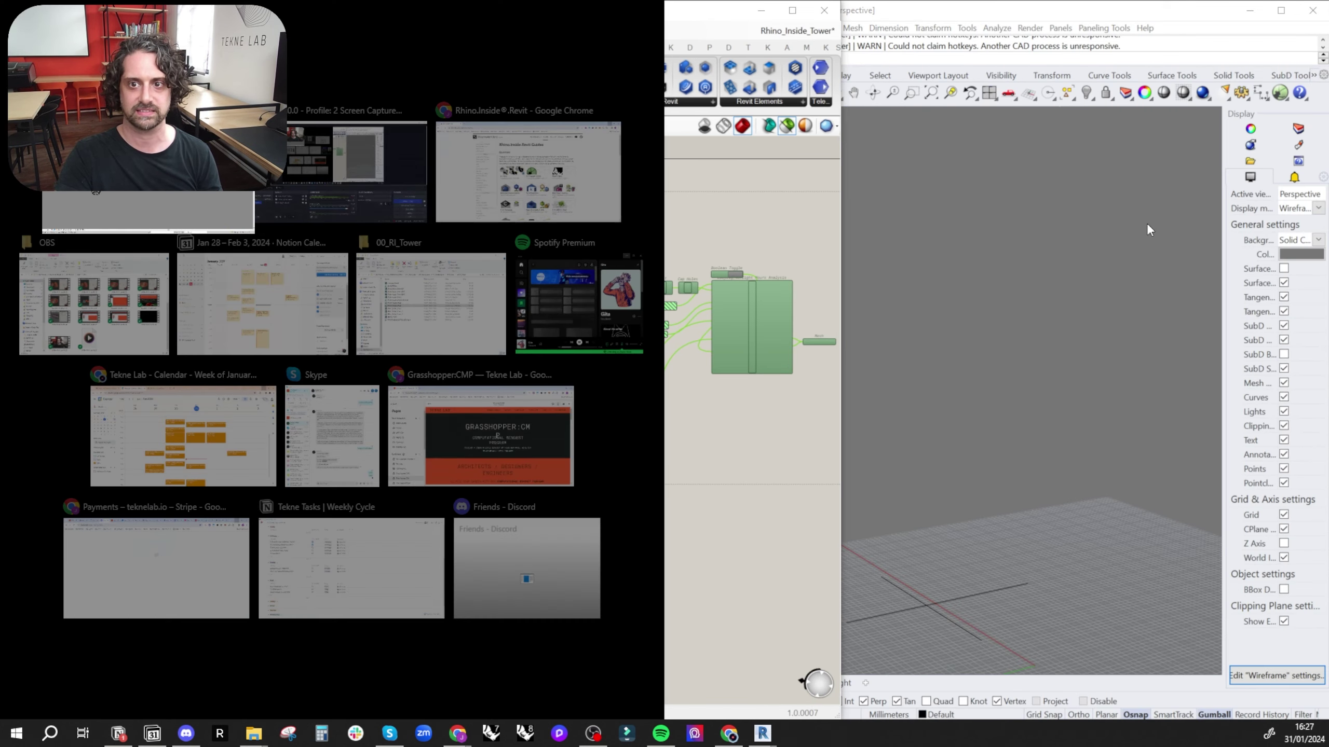
{"action": "left_click", "coordinate": [135, 204]}
{"action": "left_click_drag", "start_coordinate": [559, 12], "coordinate": [0, 76]}
- Enable all the Ladybug sun path and sunlight hours components in the definition
{"action": "left_click", "coordinate": [510, 236]}
{"action": "right_click", "coordinate": [153, 295]}
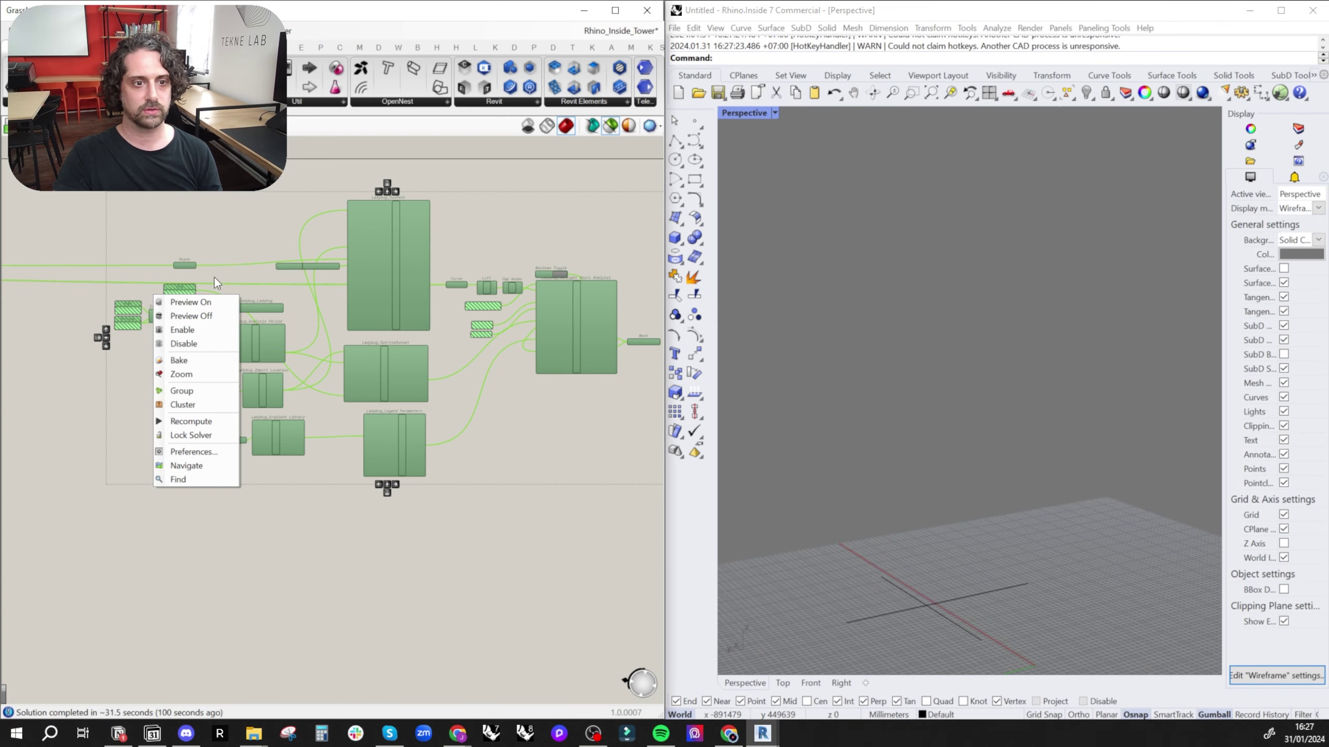
{"action": "scroll", "coordinate": [220, 275], "scroll_direction": "down", "scroll_amount": 4}
{"action": "left_click_drag", "start_coordinate": [457, 194], "coordinate": [157, 361]}
{"action": "right_click", "coordinate": [197, 222]}
{"action": "left_click", "coordinate": [224, 257]}
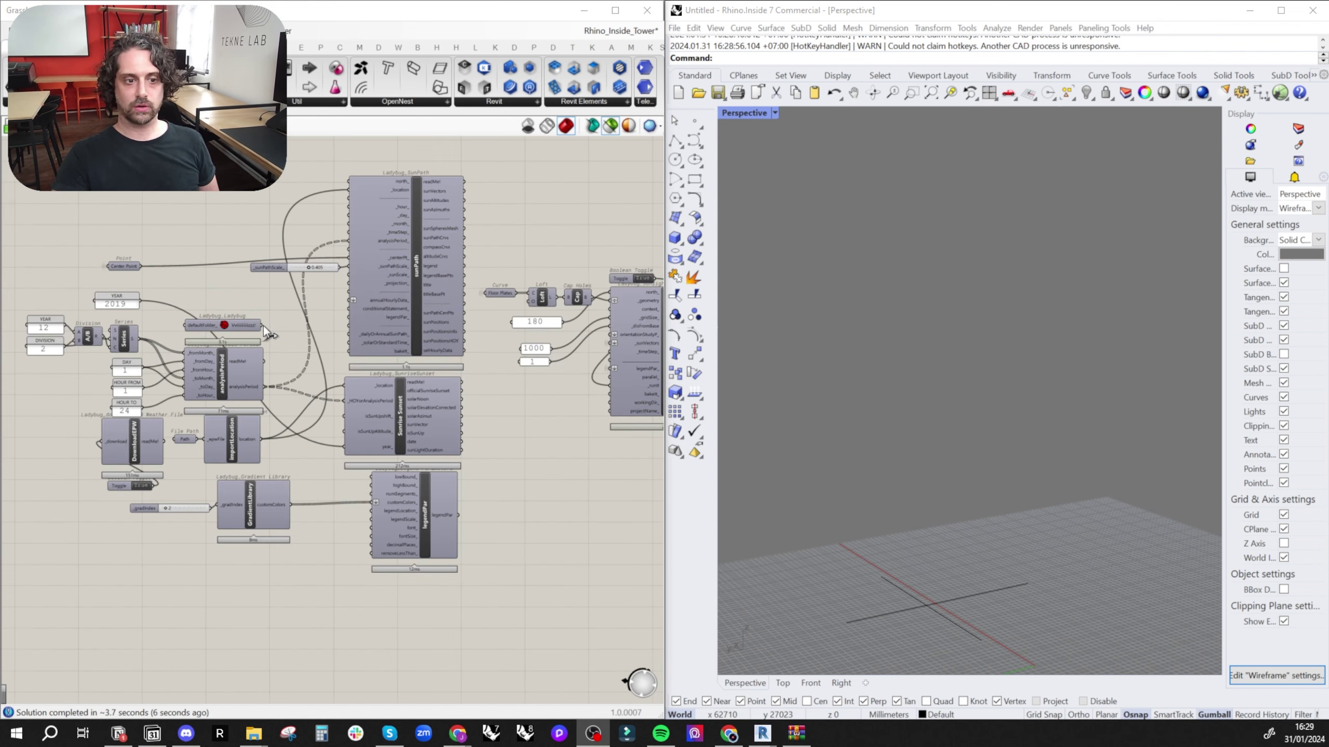
- Select the importLocation component and examine how the weather file and analysis period feed the Ladybug components
{"action": "right_click", "coordinate": [327, 333]}
{"action": "scroll", "coordinate": [327, 333], "scroll_direction": "down", "scroll_amount": 2}
{"action": "scroll", "coordinate": [329, 409], "scroll_direction": "up", "scroll_amount": 3}
{"action": "left_click", "coordinate": [329, 410]}
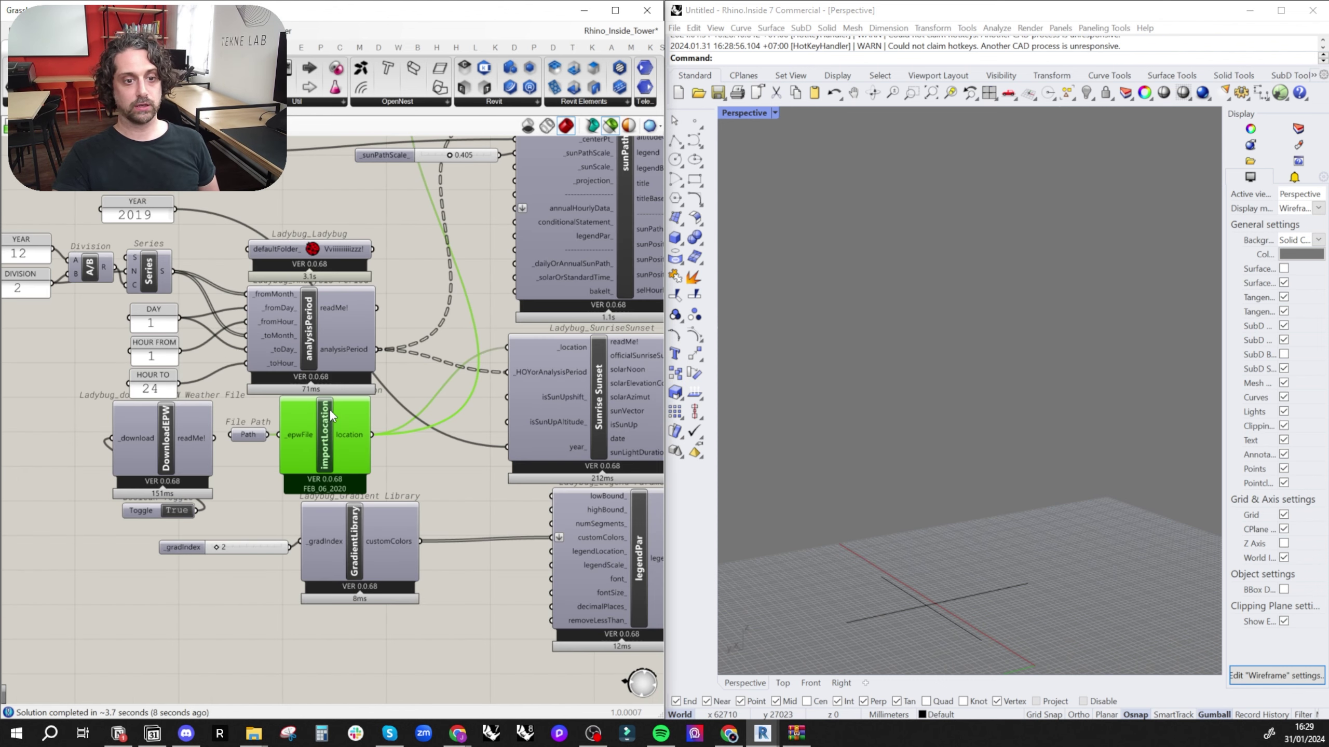
{"action": "scroll", "coordinate": [299, 446], "scroll_direction": "down", "scroll_amount": 3}
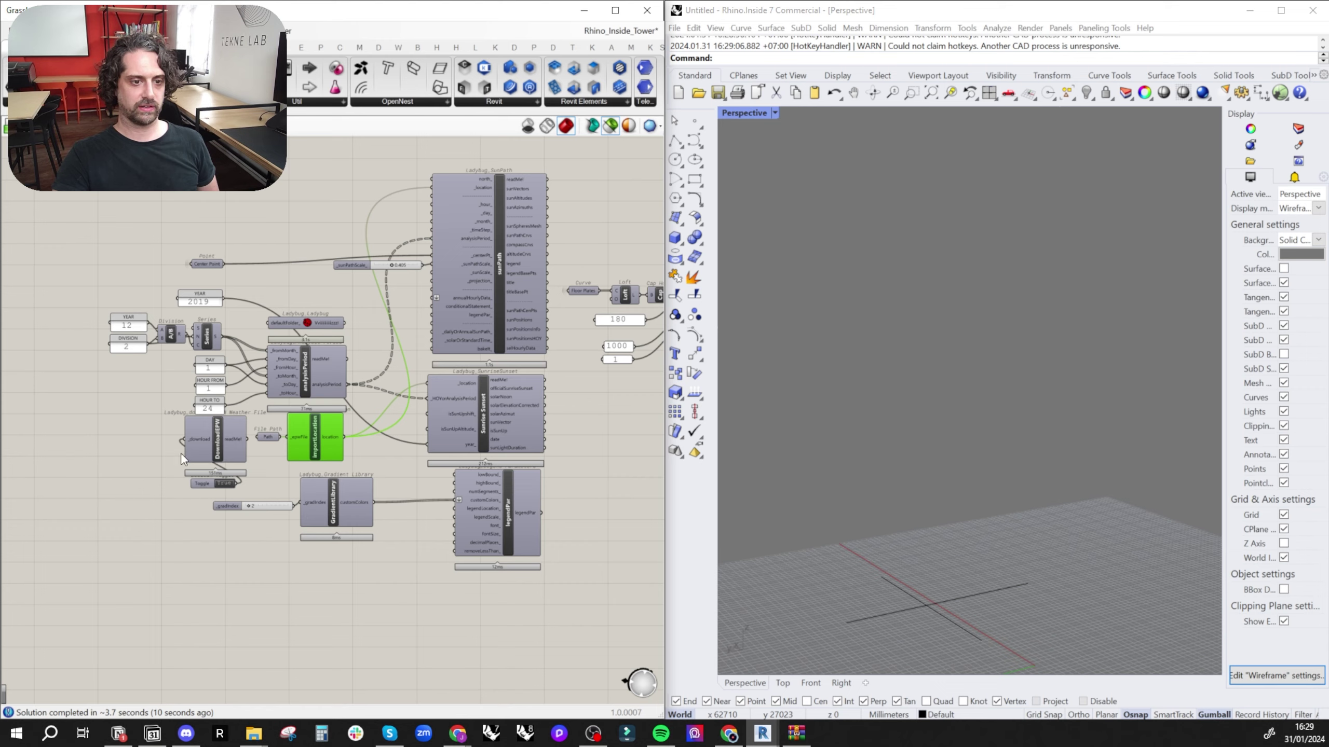
- Select the Ladybug sunPath component and inspect its sun path dome in the Rhino Perspective viewport
{"action": "right_click_drag", "start_coordinate": [557, 246], "coordinate": [471, 256]}
{"action": "left_click", "coordinate": [410, 283]}
{"action": "scroll", "coordinate": [1031, 295], "scroll_direction": "down", "scroll_amount": 6}
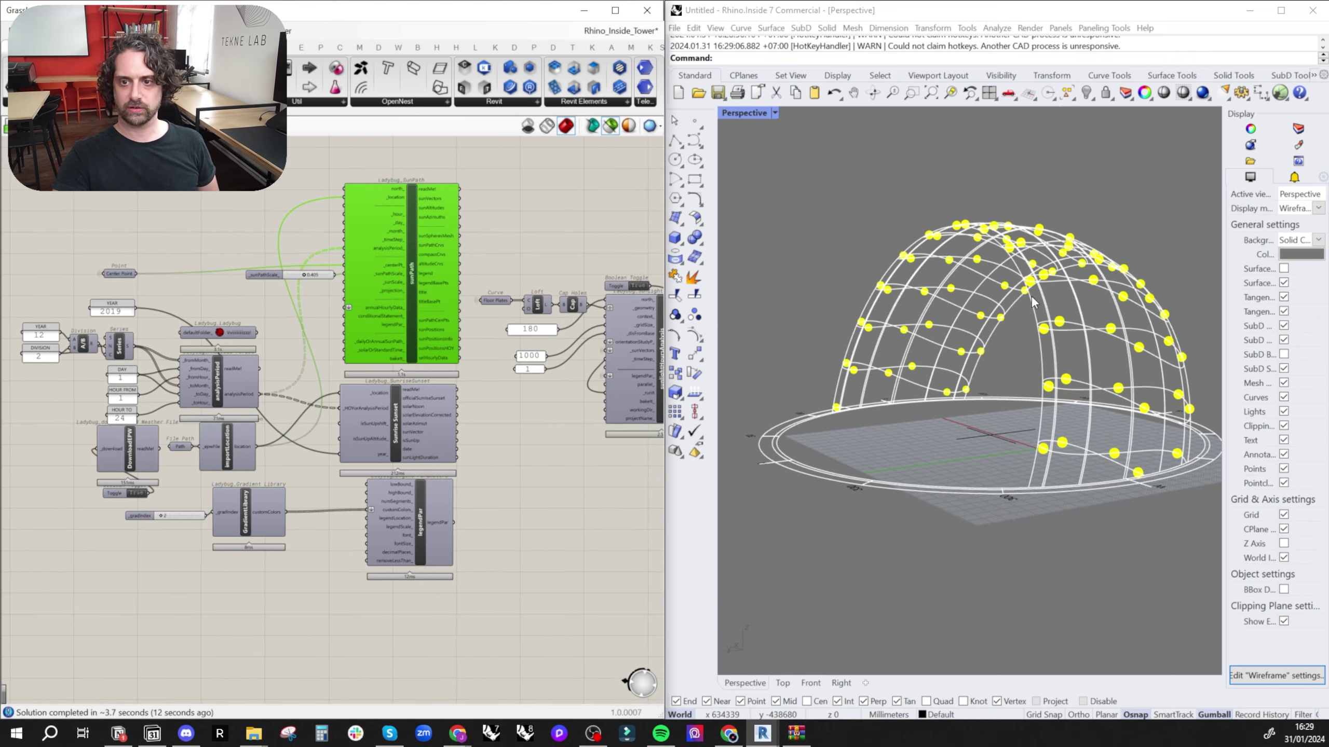
{"action": "right_click_drag", "start_coordinate": [1031, 296], "coordinate": [826, 390]}
- Select the sunlightHoursAnalysis component and inspect its coloured analysis mesh on the tower in Rhino
{"action": "right_click_drag", "start_coordinate": [463, 411], "coordinate": [375, 375]}
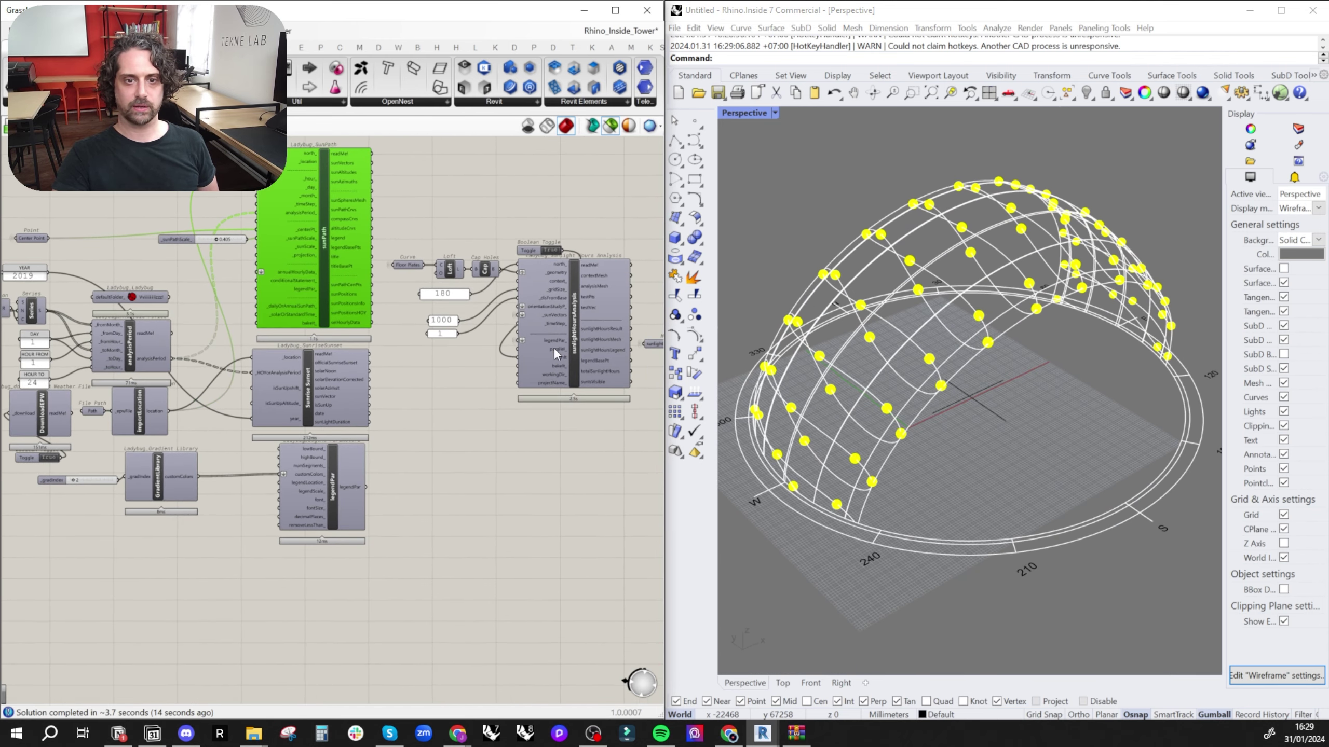
{"action": "left_click", "coordinate": [576, 333]}
{"action": "scroll", "coordinate": [938, 342], "scroll_direction": "up", "scroll_amount": 5}
{"action": "scroll", "coordinate": [1131, 474], "scroll_direction": "down", "scroll_amount": 2}
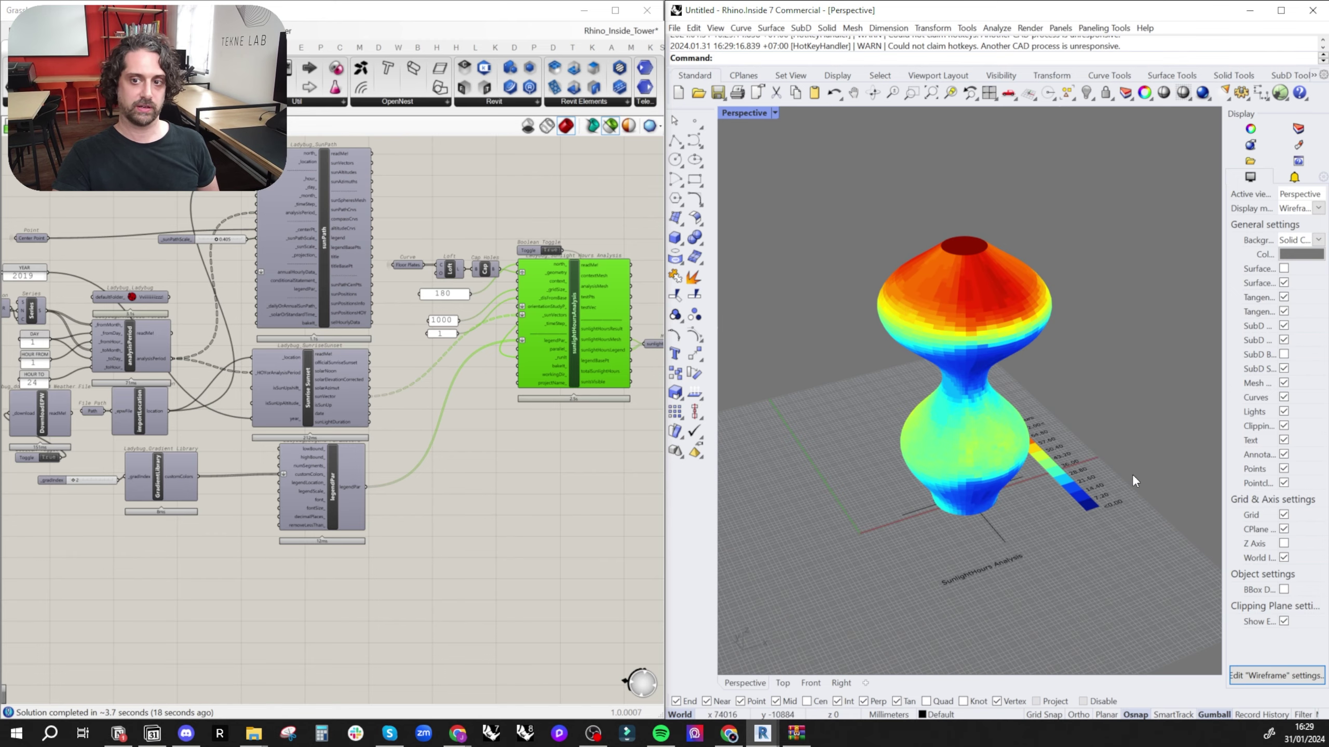
{"action": "right_click_drag", "start_coordinate": [991, 361], "coordinate": [1040, 336]}
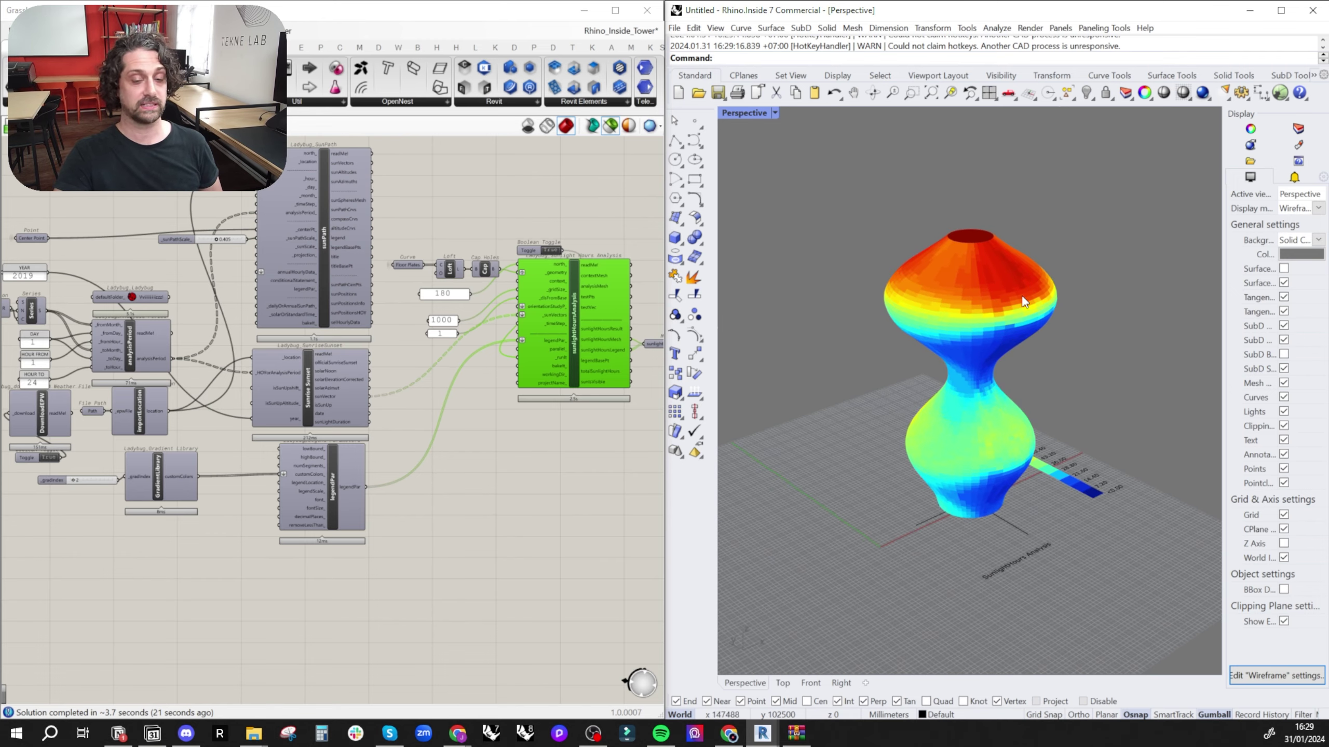
- Place Grasshopper beside the Revit 3D view and examine the sunlightHoursAnalysis component's inputs and outputs
{"action": "left_click_drag", "start_coordinate": [386, 6], "coordinate": [1328, 226]}
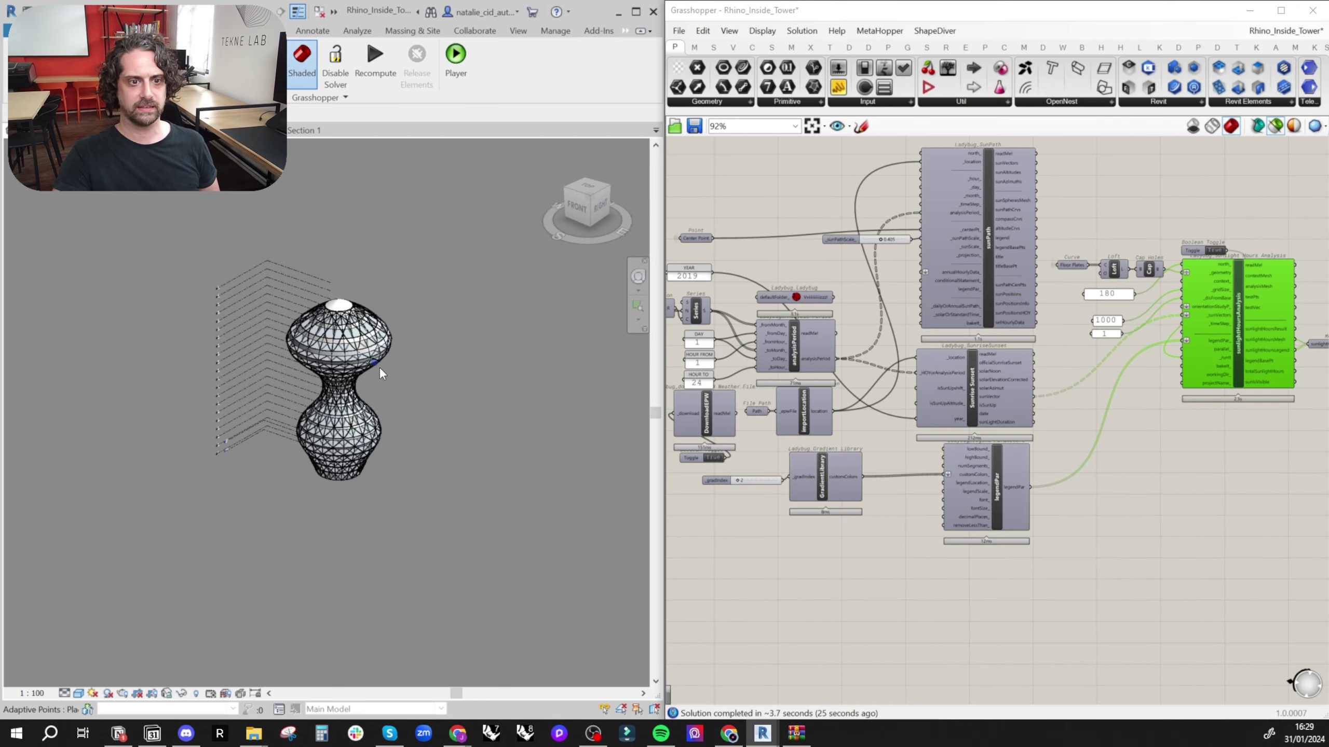
{"action": "scroll", "coordinate": [327, 322], "scroll_direction": "up", "scroll_amount": 3}
{"action": "right_click_drag", "start_coordinate": [1249, 316], "coordinate": [1003, 328]}
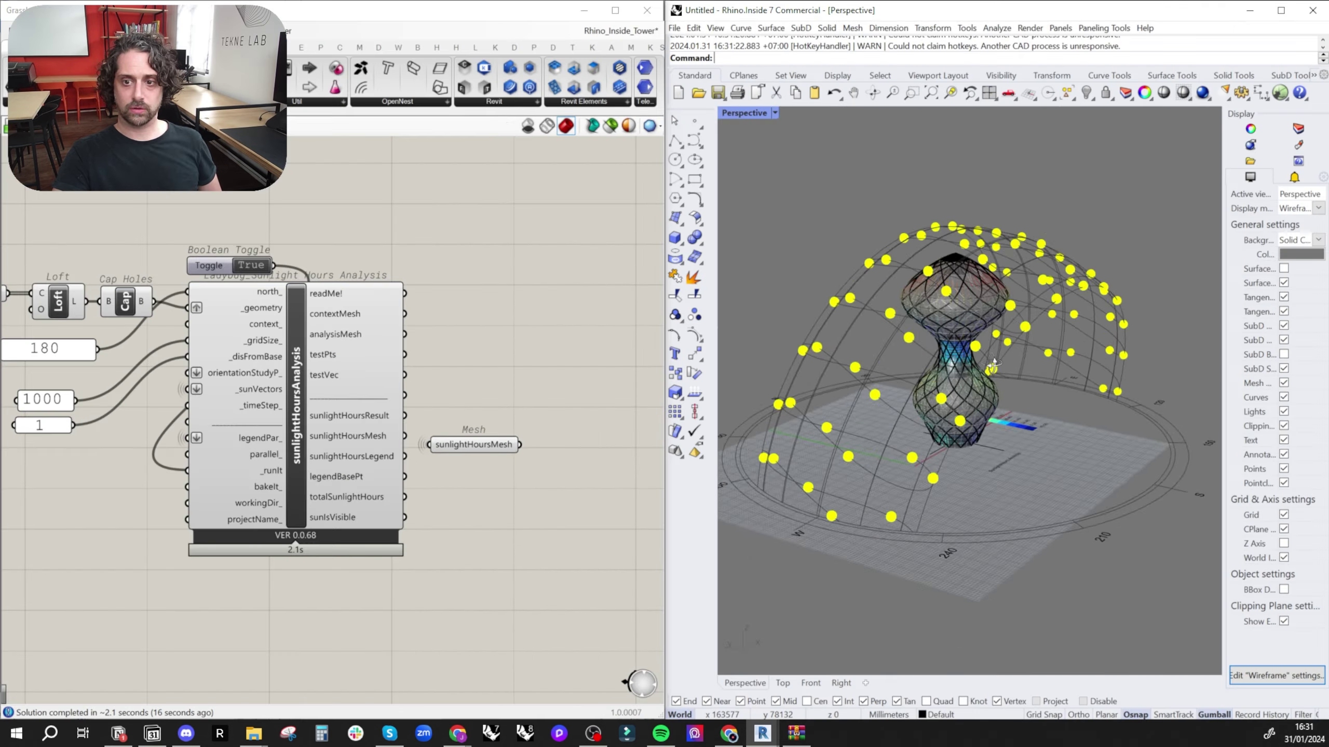
- Examine the combined sun path, tower structure and sunlight hours preview in the Rhino Perspective viewport, including the narrow waist
{"action": "mouse_move", "coordinate": [941, 403]}
{"action": "right_mouse_down"}
{"action": "mouse_move", "coordinate": [917, 390]}
{"action": "mouse_move", "coordinate": [973, 343]}
{"action": "mouse_move", "coordinate": [957, 226]}
{"action": "right_mouse_up"}
{"action": "right_click_drag", "start_coordinate": [922, 369], "coordinate": [923, 340]}
{"action": "scroll", "coordinate": [978, 372], "scroll_direction": "up", "scroll_amount": 5}
{"action": "scroll", "coordinate": [932, 376], "scroll_direction": "up", "scroll_amount": 3}
{"action": "scroll", "coordinate": [942, 376], "scroll_direction": "down", "scroll_amount": 5}
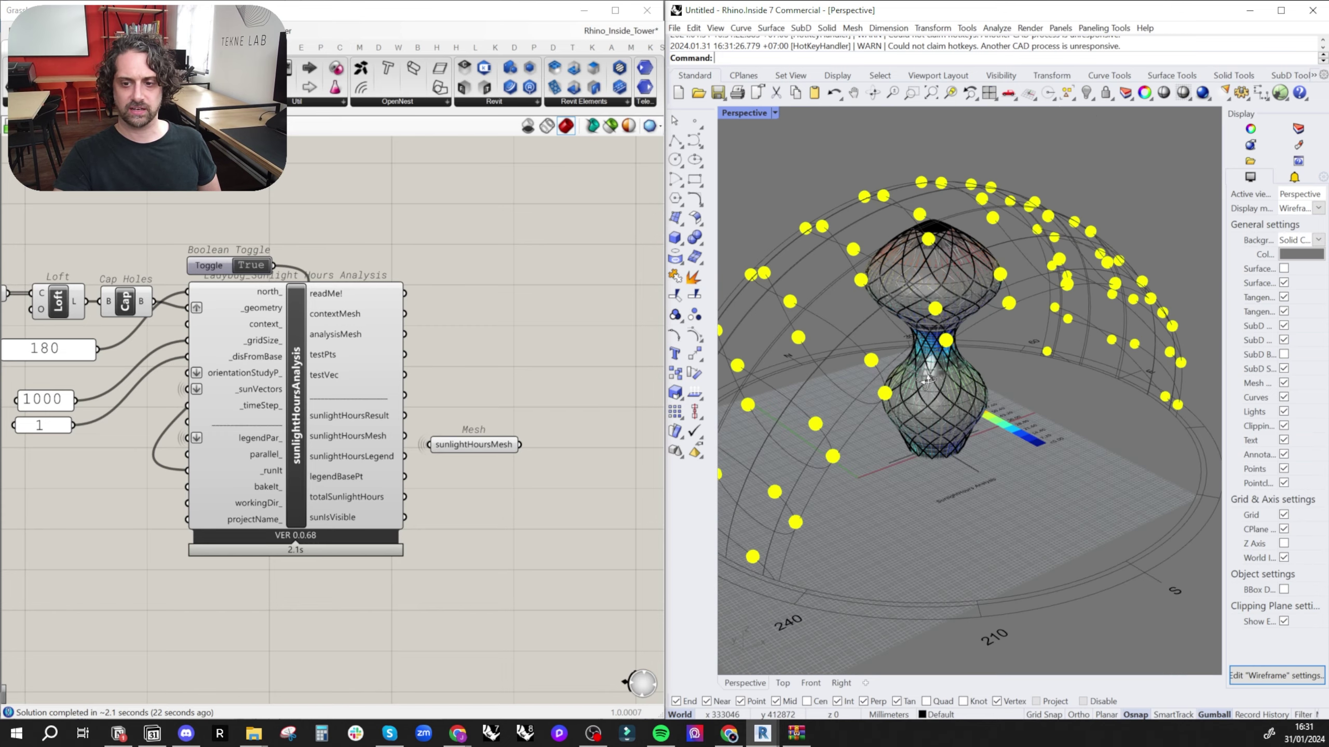
{"action": "scroll", "coordinate": [1066, 375], "scroll_direction": "up", "scroll_amount": 6}
{"action": "scroll", "coordinate": [1054, 361], "scroll_direction": "down", "scroll_amount": 6}
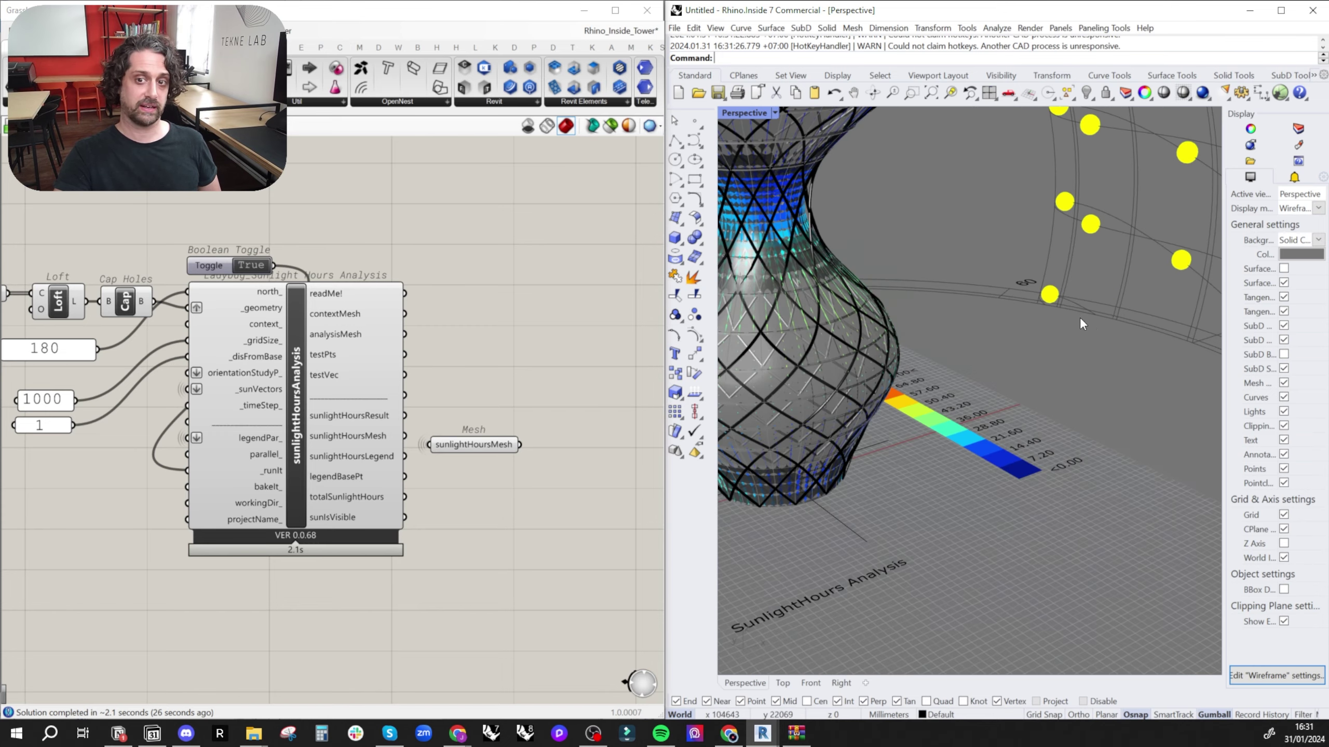
- Place Grasshopper beside Revit again and examine the sunlight hours mesh and sun path around the tower in the 3D view
{"action": "left_click_drag", "start_coordinate": [220, 10], "coordinate": [1327, 199]}
{"action": "left_click", "coordinate": [66, 204]}
{"action": "scroll", "coordinate": [390, 314], "scroll_direction": "down", "scroll_amount": 3}
{"action": "middle_click_drag", "start_coordinate": [391, 335], "coordinate": [291, 393], "text": "shift"}
{"action": "scroll", "coordinate": [340, 377], "scroll_direction": "up", "scroll_amount": 3}
{"action": "scroll", "coordinate": [351, 392], "scroll_direction": "down", "scroll_amount": 3}
{"action": "scroll", "coordinate": [356, 442], "scroll_direction": "up", "scroll_amount": 3}
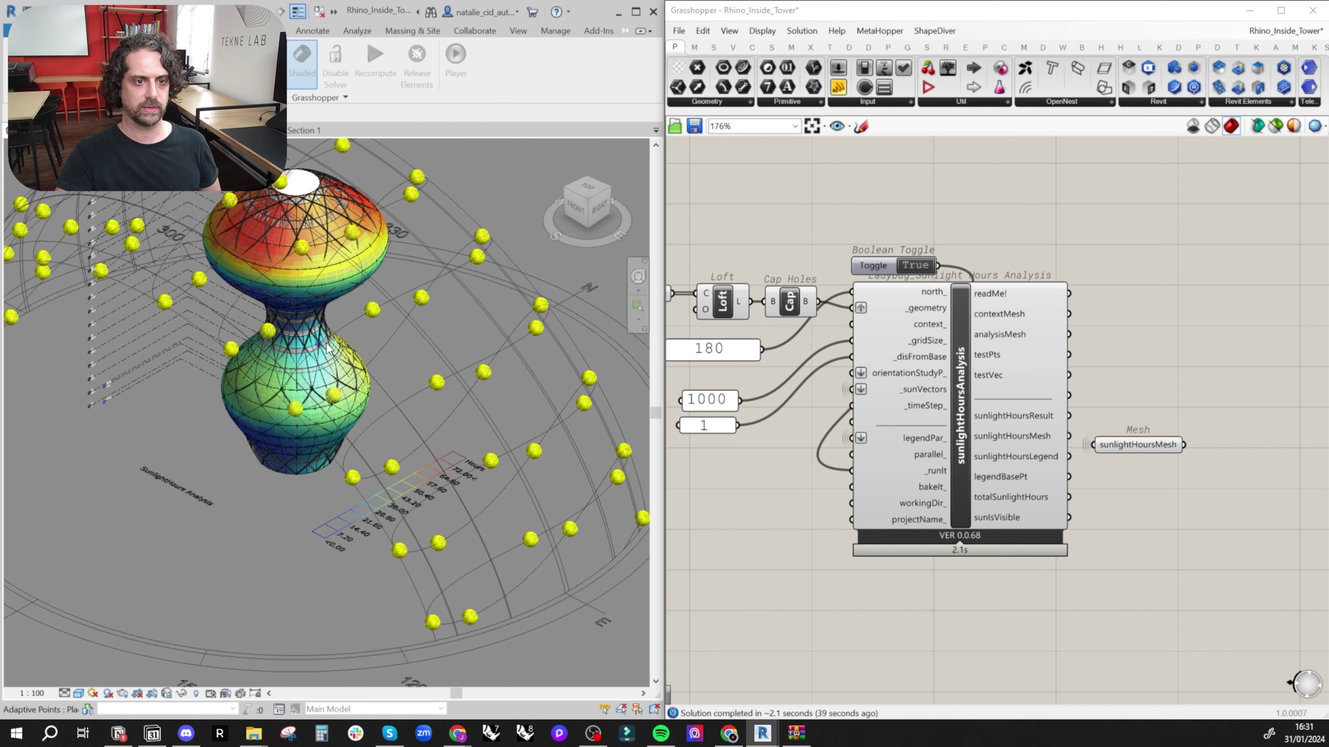
{"action": "scroll", "coordinate": [494, 458], "scroll_direction": "down", "scroll_amount": 2}
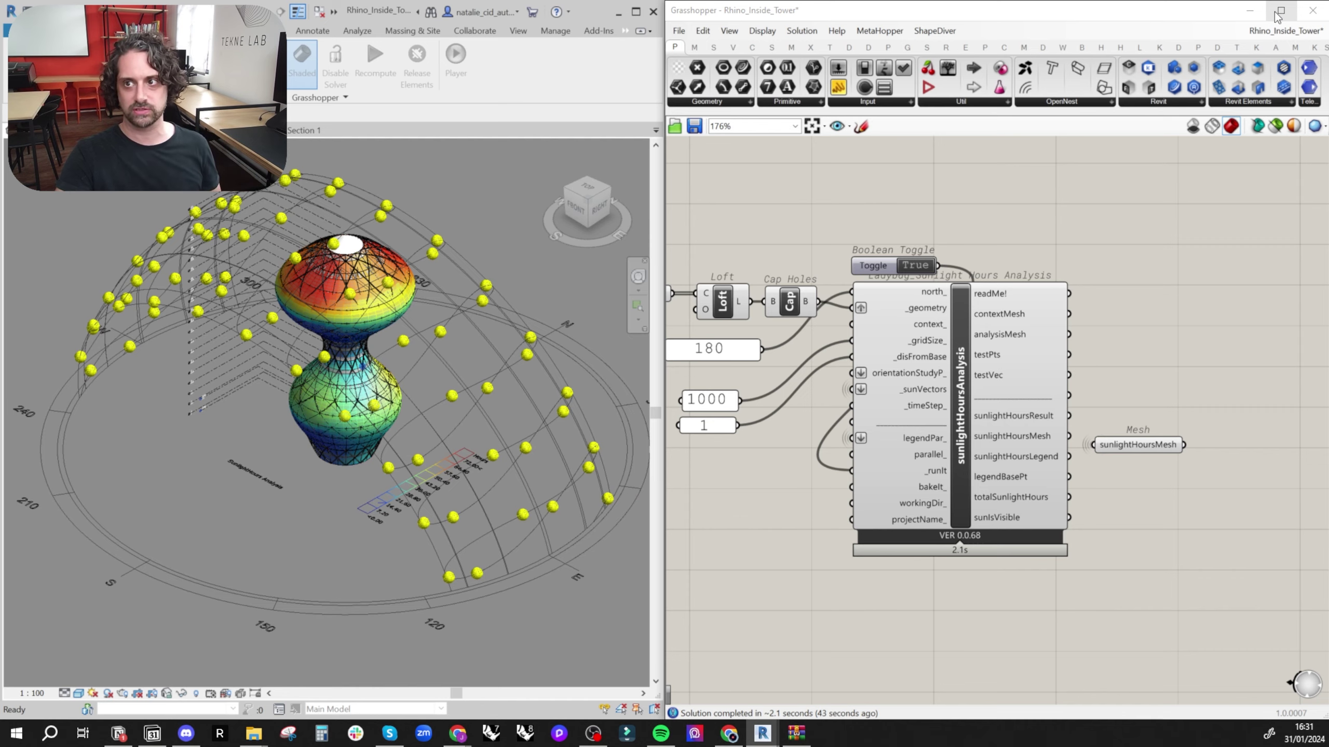